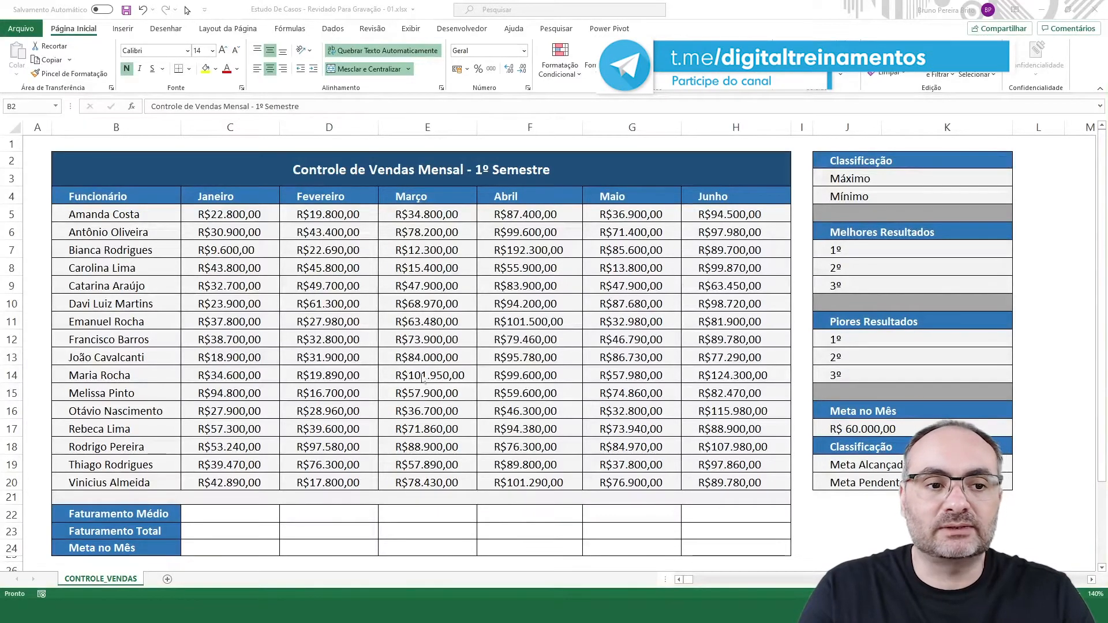
Step: Enter the formula =MÁXIMO(C5:H20) in K3 to return the highest sale of the semester beside Máximo
left_click_drag(262, 215, 726, 478)
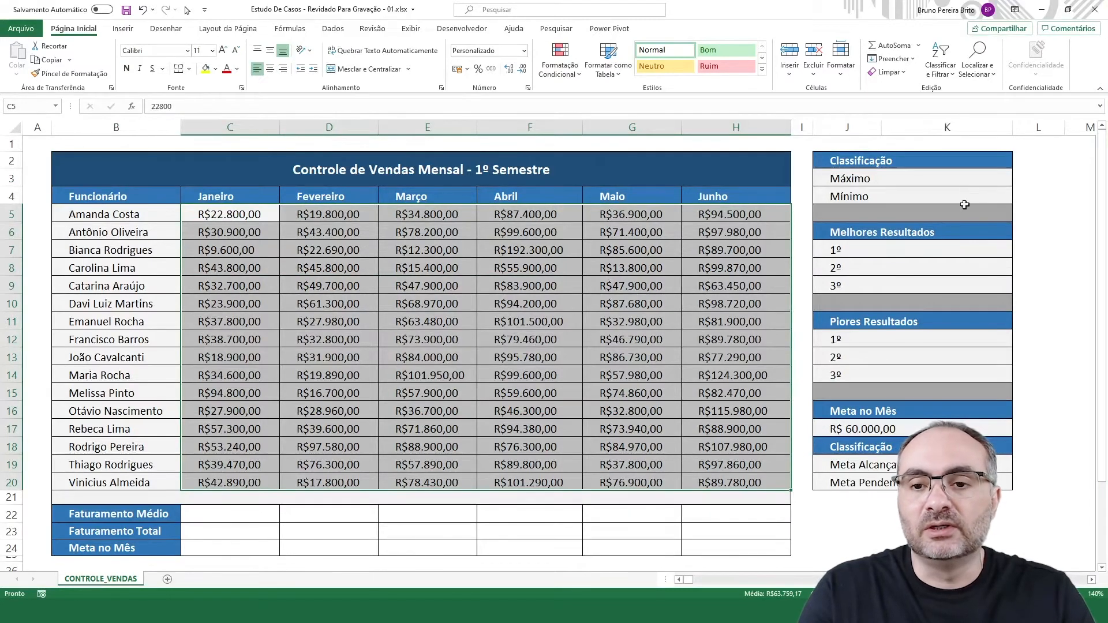
left_click(942, 177)
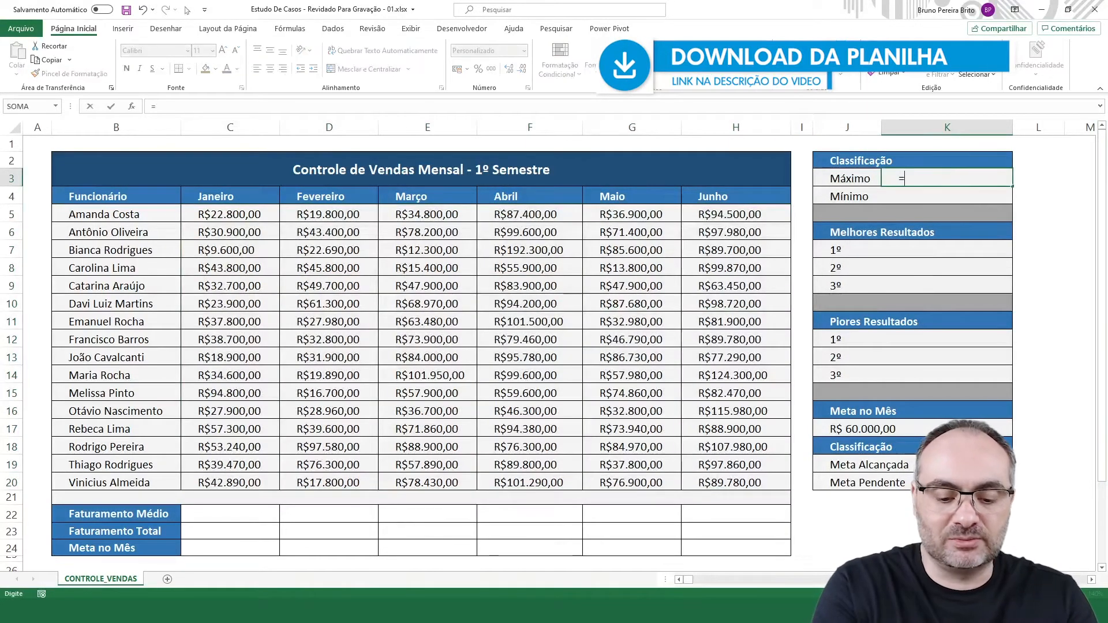
type("=máxi")
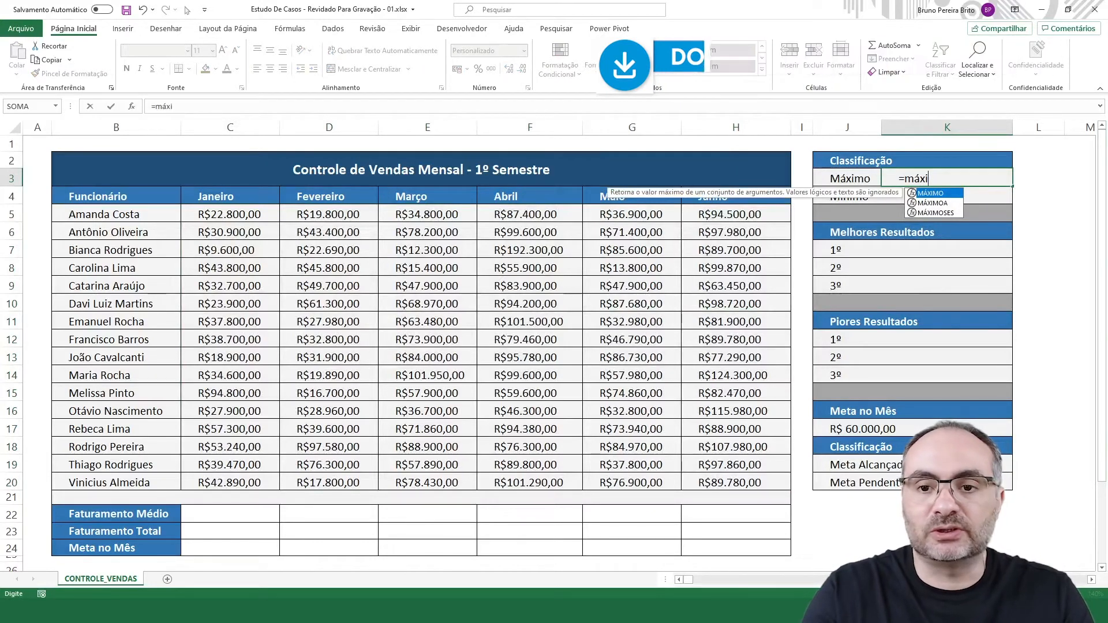
key("Tab")
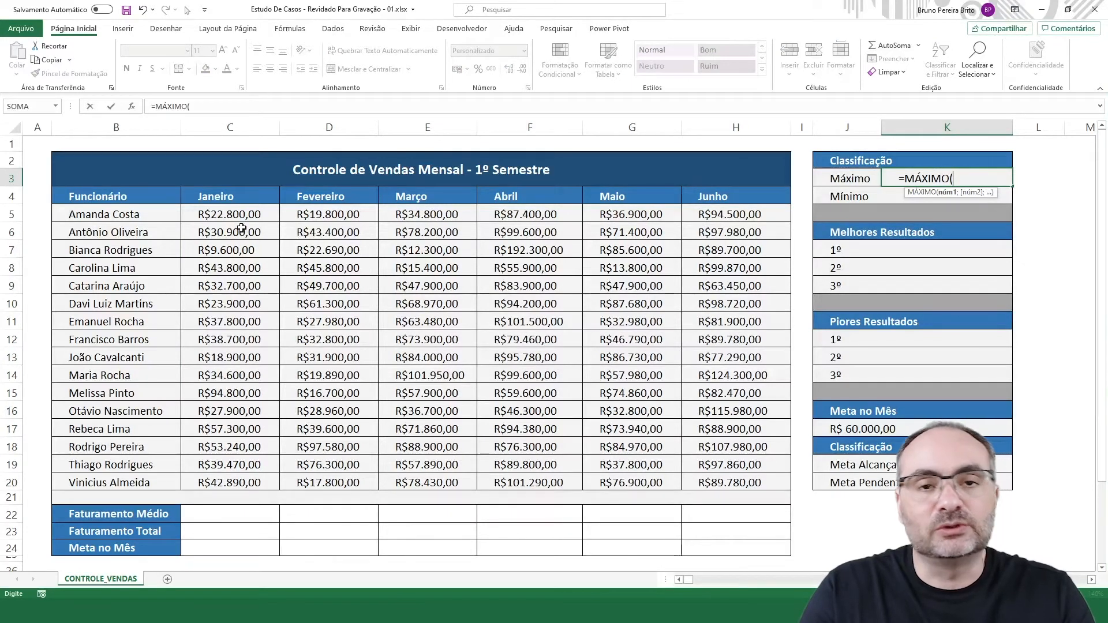
left_click_drag(245, 215, 713, 481)
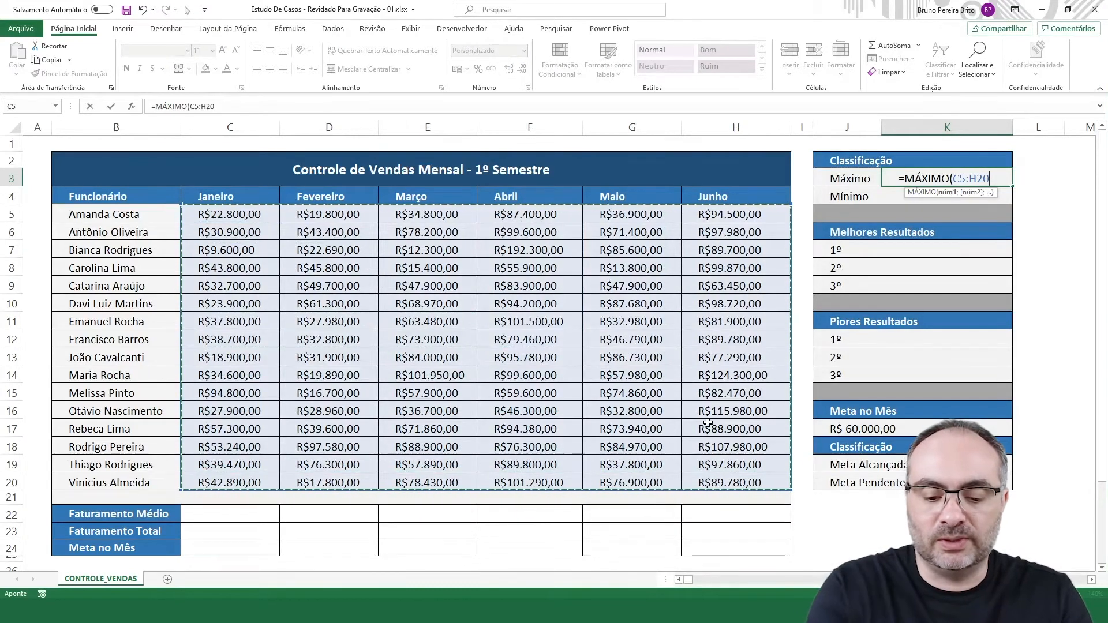
type(")")
key("Return")
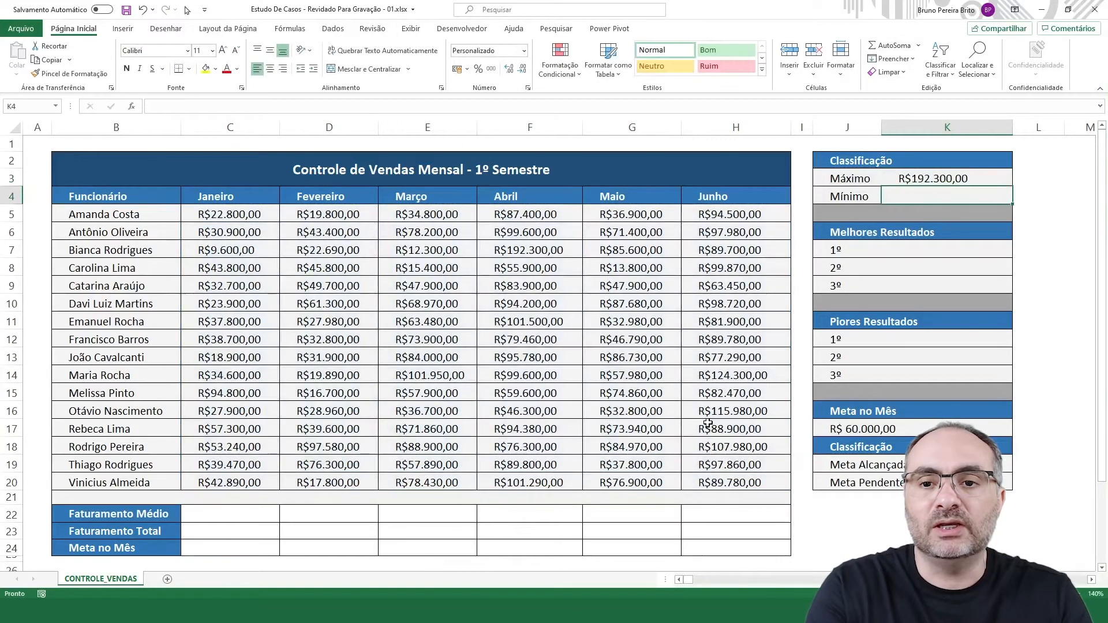
Step: Enter the formula =MÍNIMO(C5:H20) in K4 to return the lowest sale of the semester beside Mínimo
left_click_drag(236, 216, 730, 481)
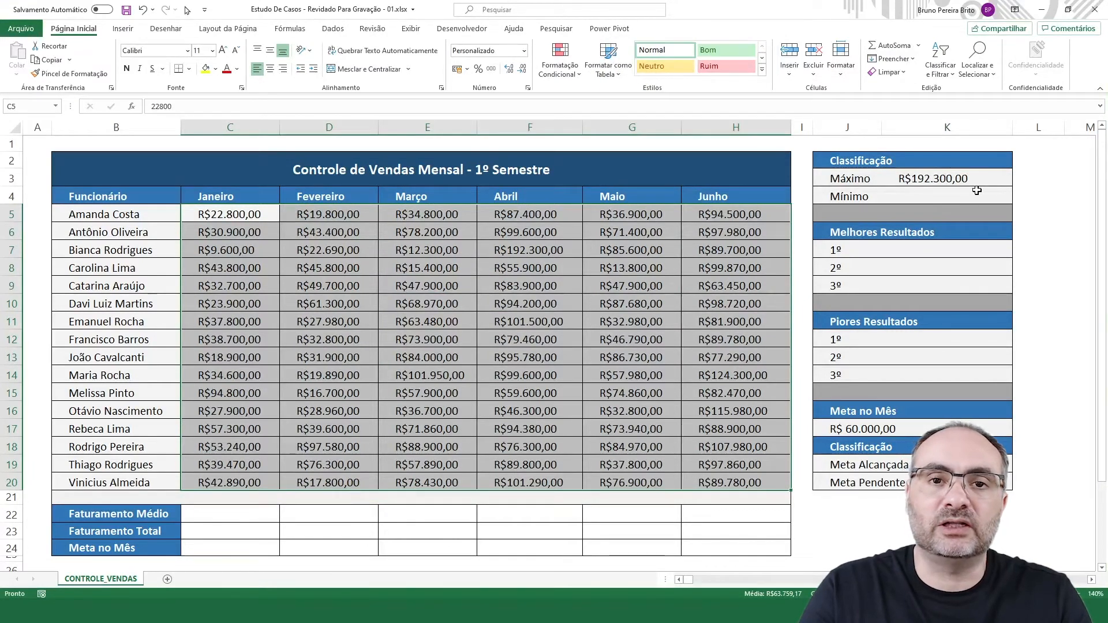
left_click(934, 199)
type("=m")
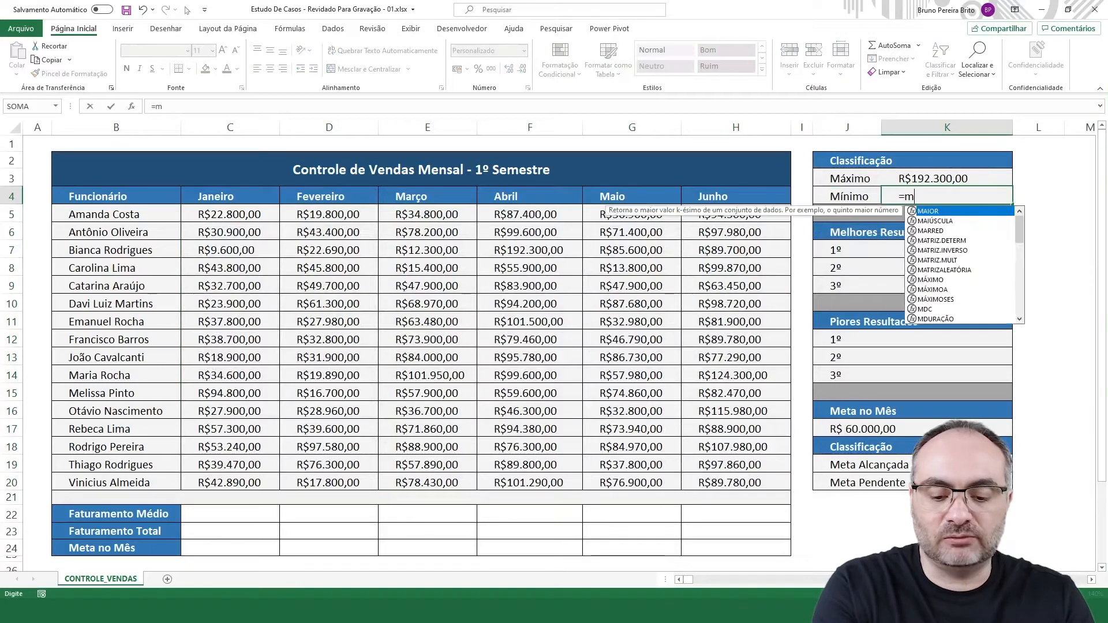
type("[")
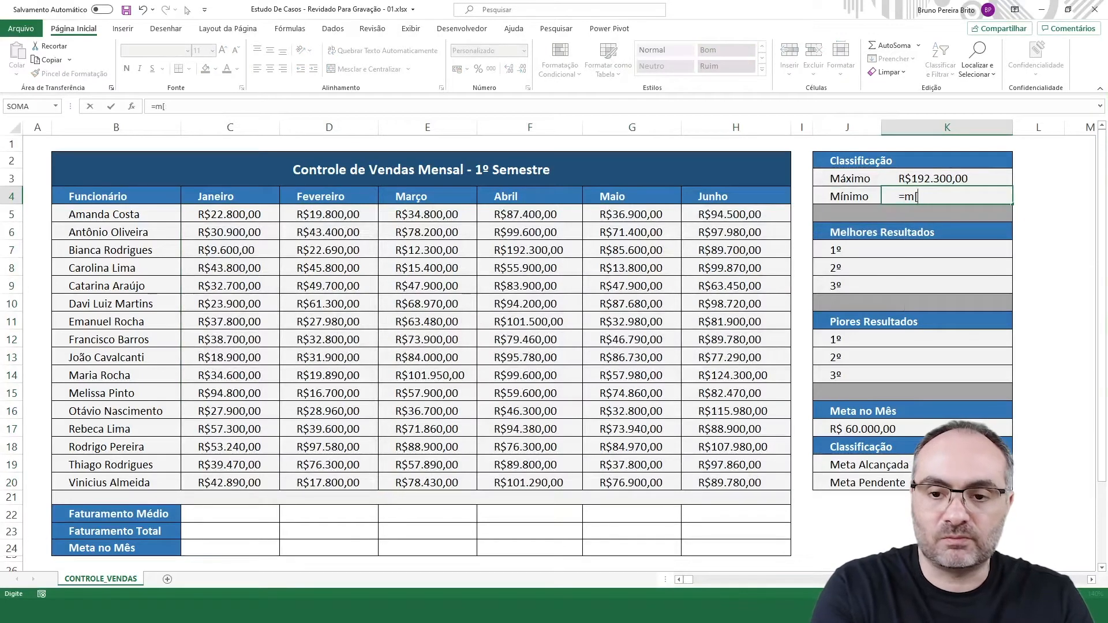
key("BackSpace")
type("ín")
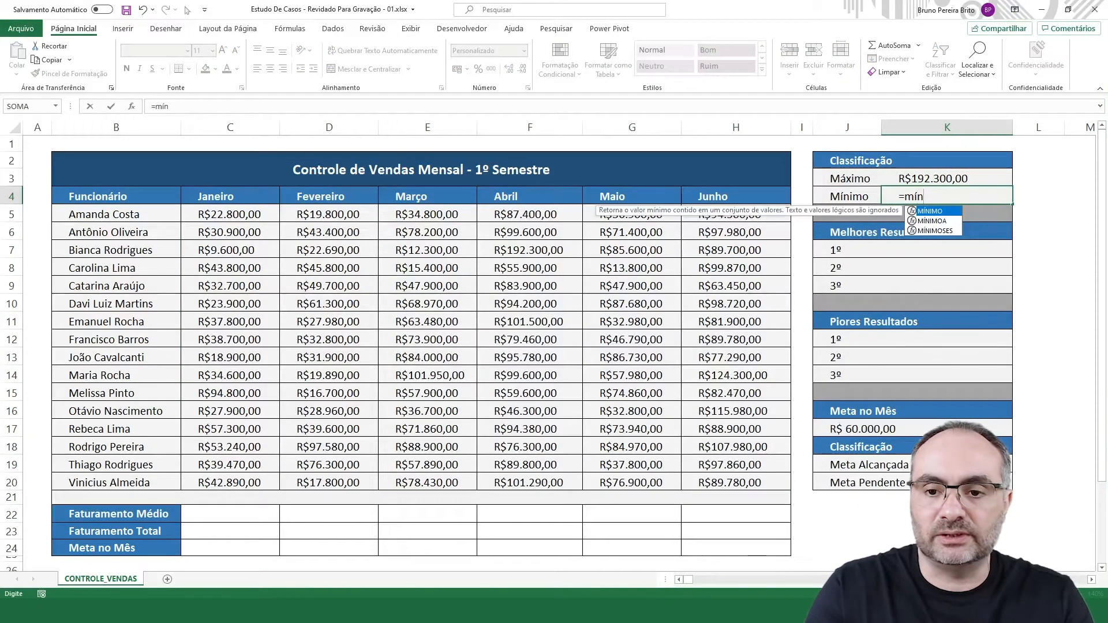
key("Tab")
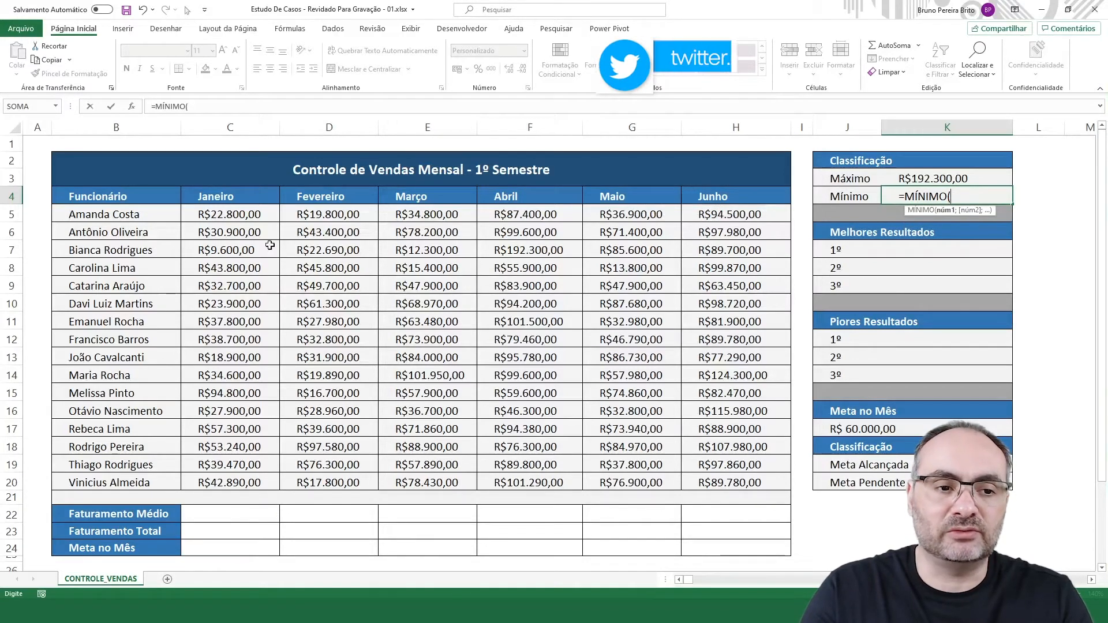
left_click_drag(224, 214, 715, 480)
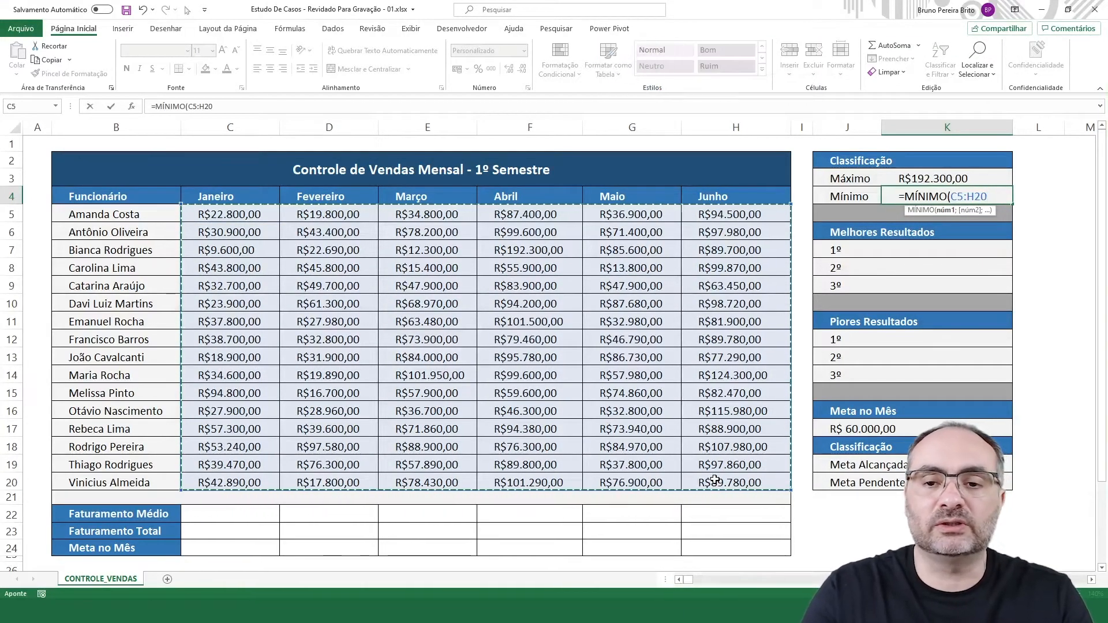
type(")")
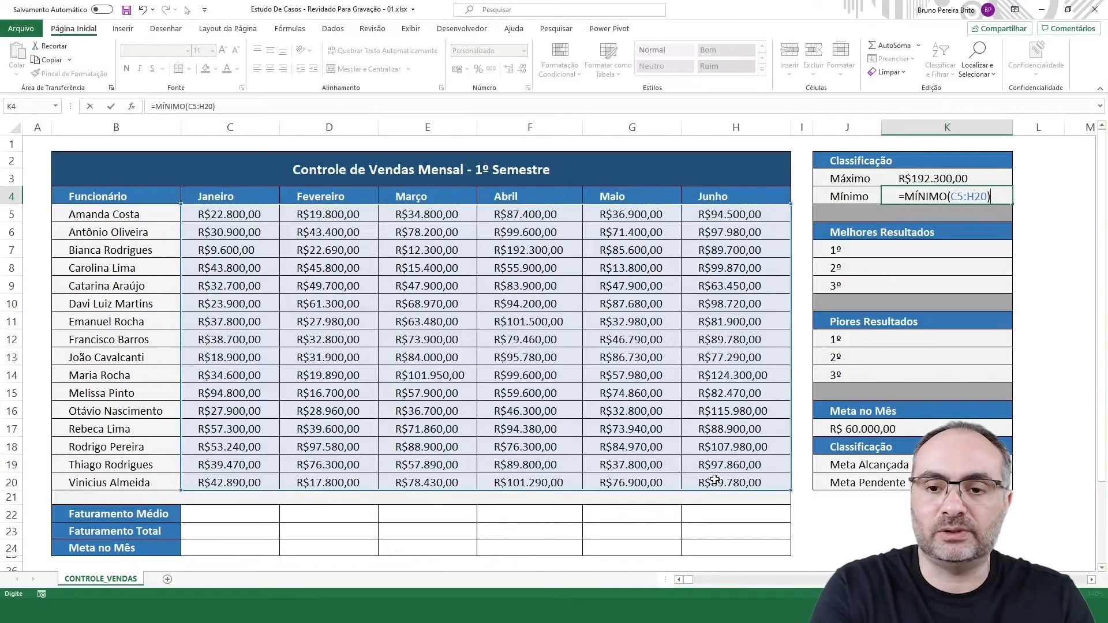
key("Return")
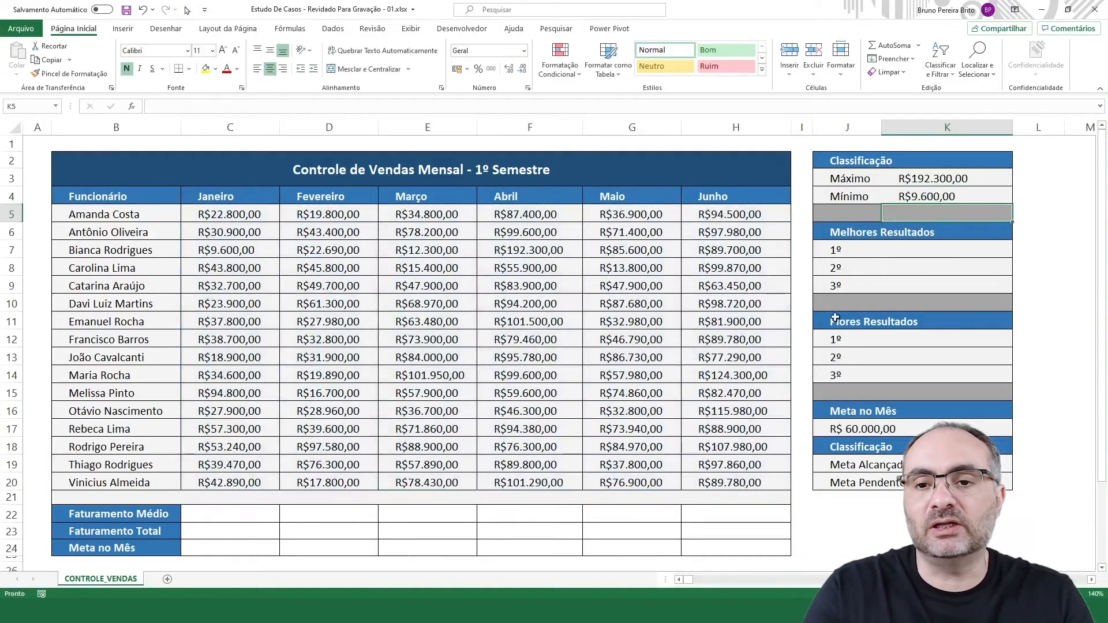
left_click(971, 194)
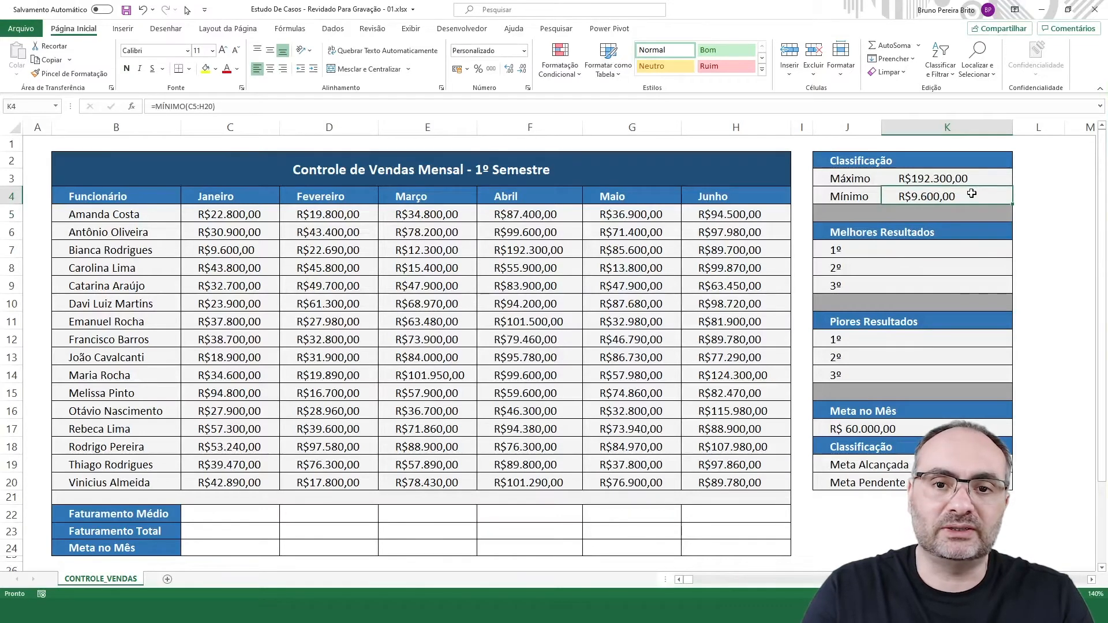
Step: Enter =MAIOR(C5:H20;1) in K7 for the first place under Melhores Resultados
left_click(902, 249)
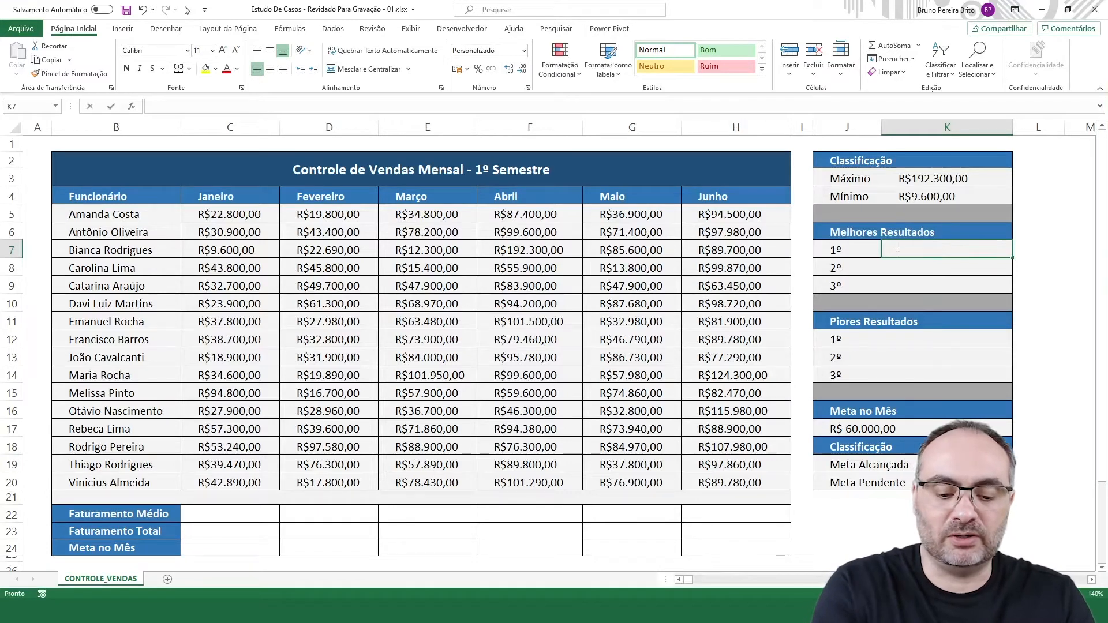
type("=maior")
key("Tab")
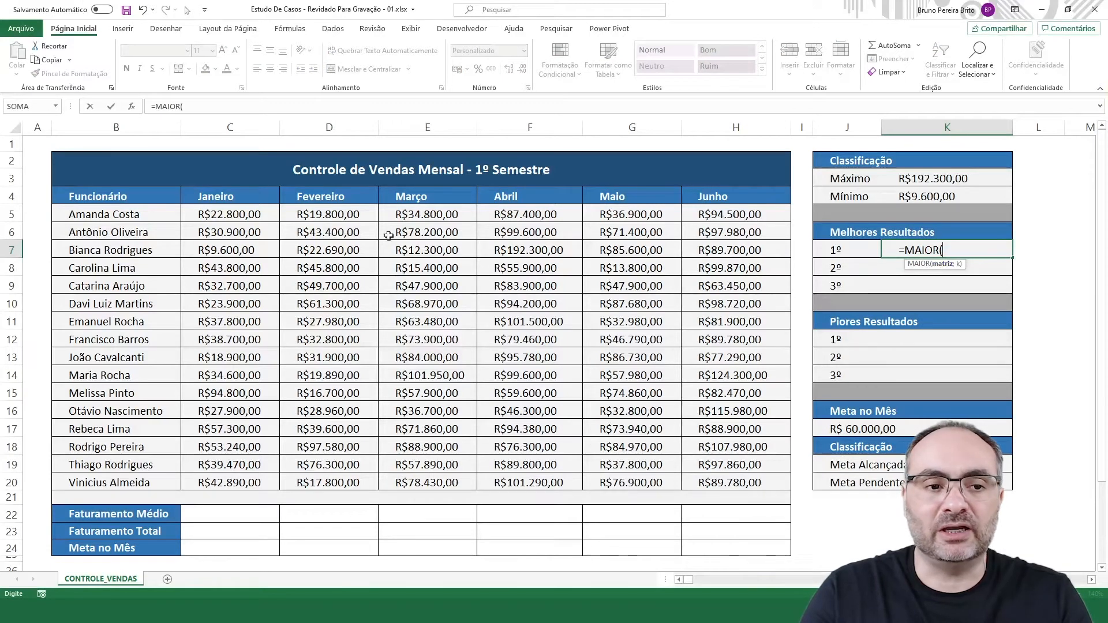
left_click_drag(237, 213, 712, 483)
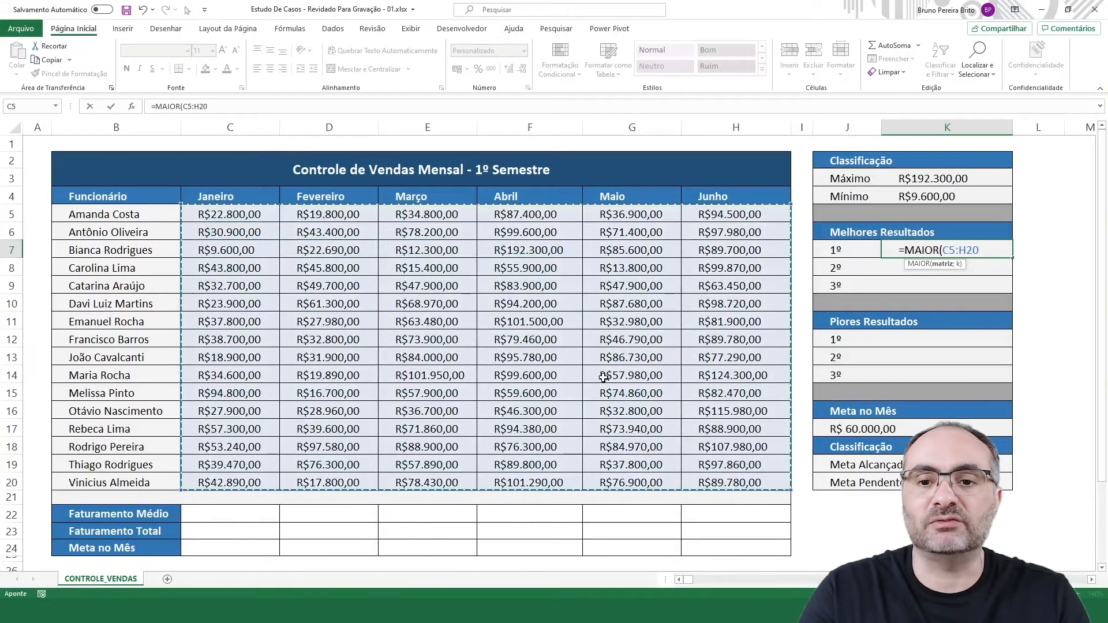
type(";")
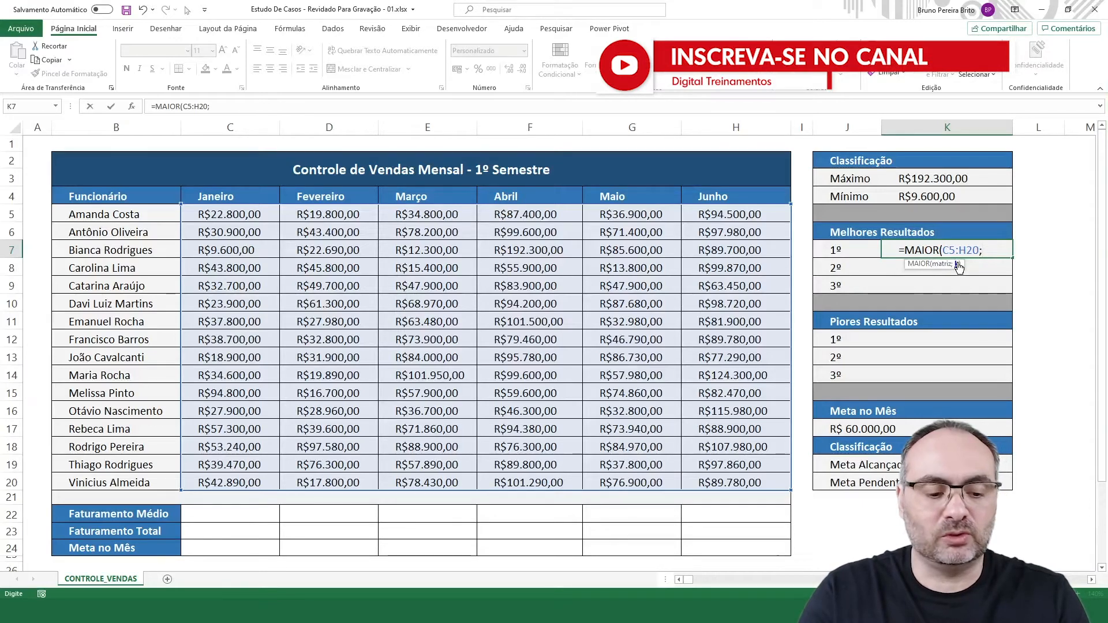
type("1)")
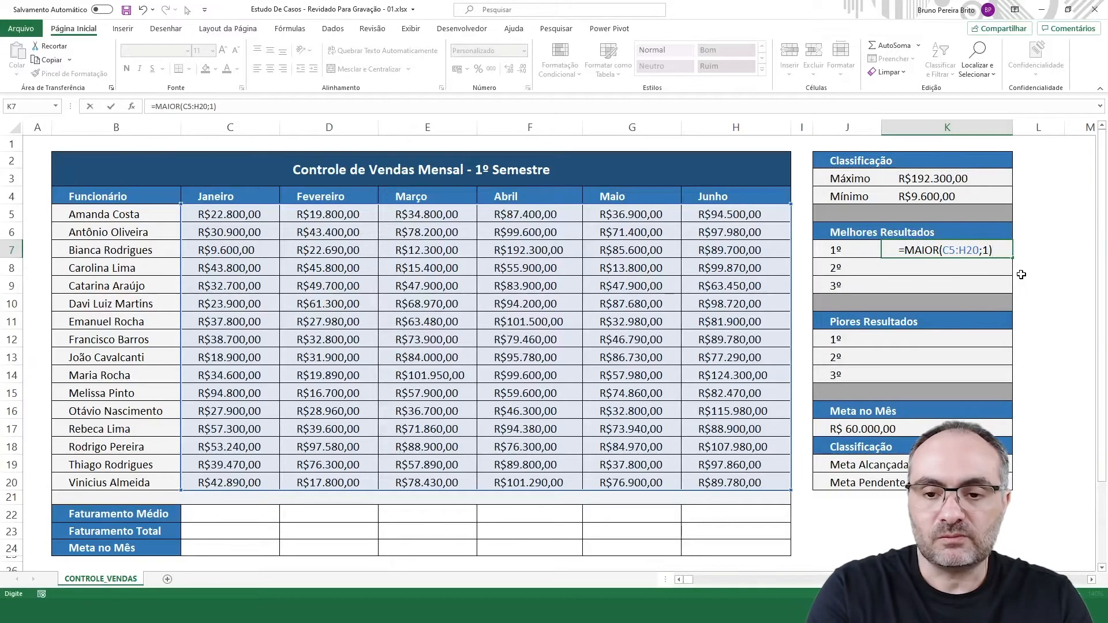
key("Return")
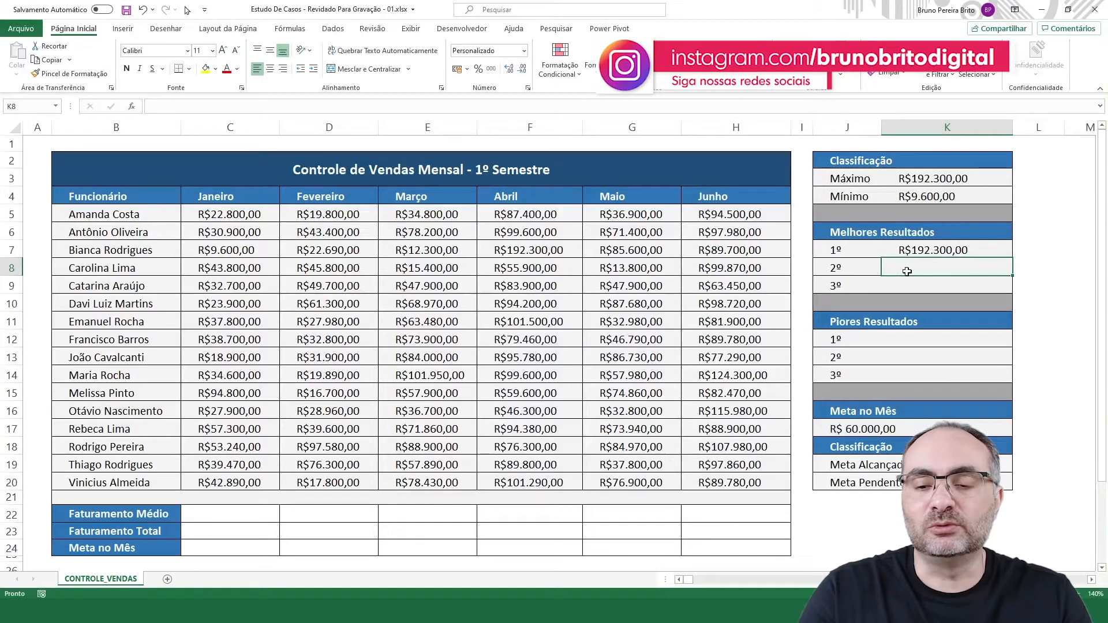
Step: Enter =MAIOR(C5:H20;2) in K8 for the second place under Melhores Resultados
type("=")
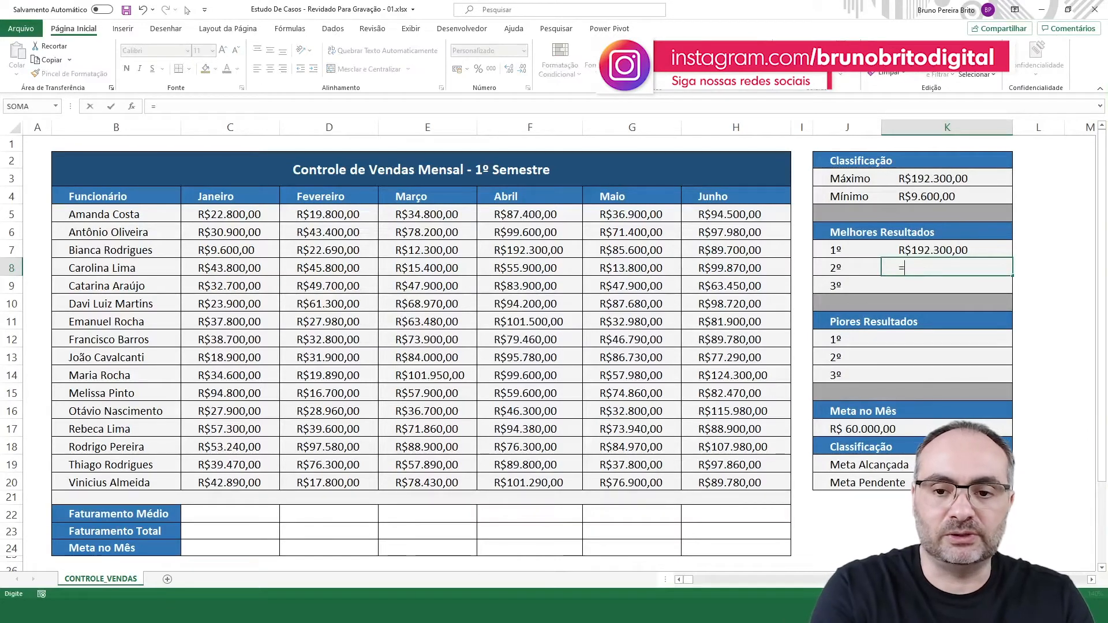
type("maior")
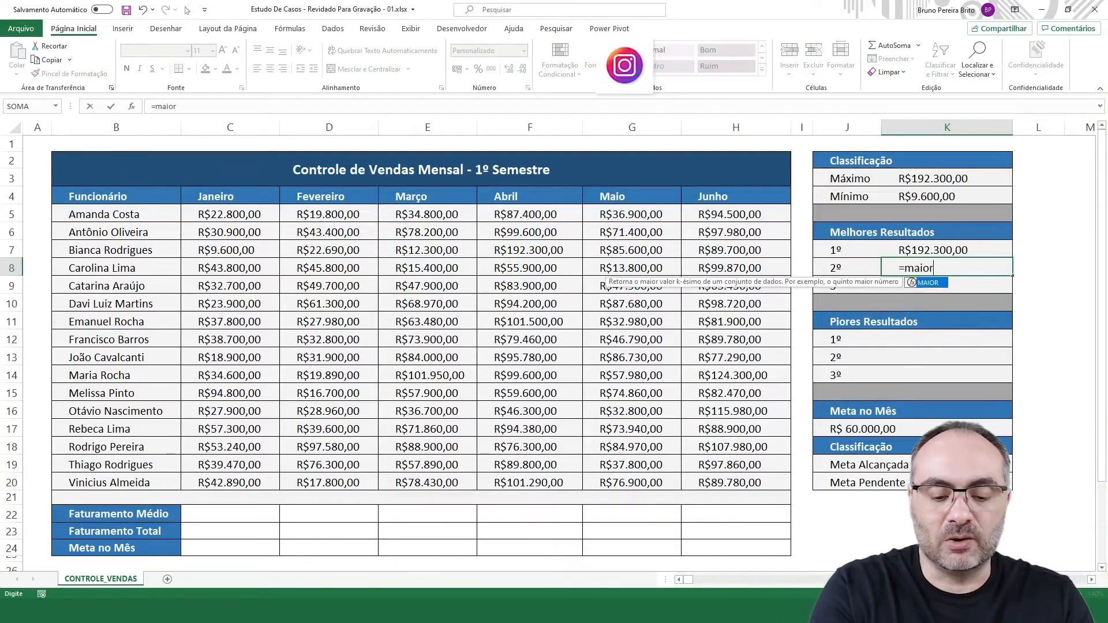
key("Tab")
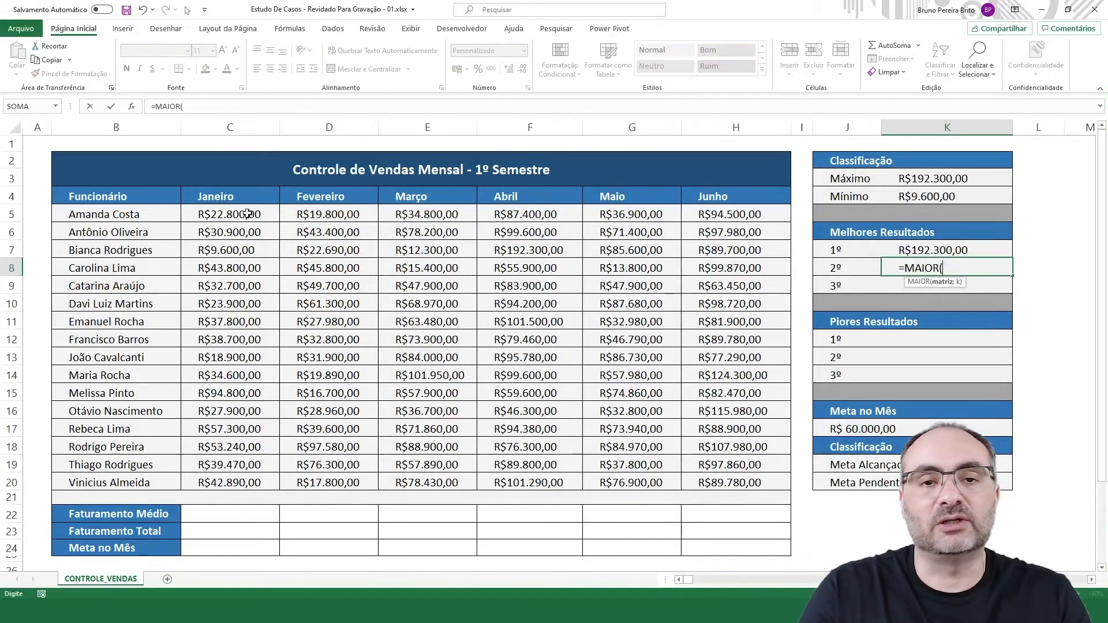
left_click_drag(225, 214, 686, 432)
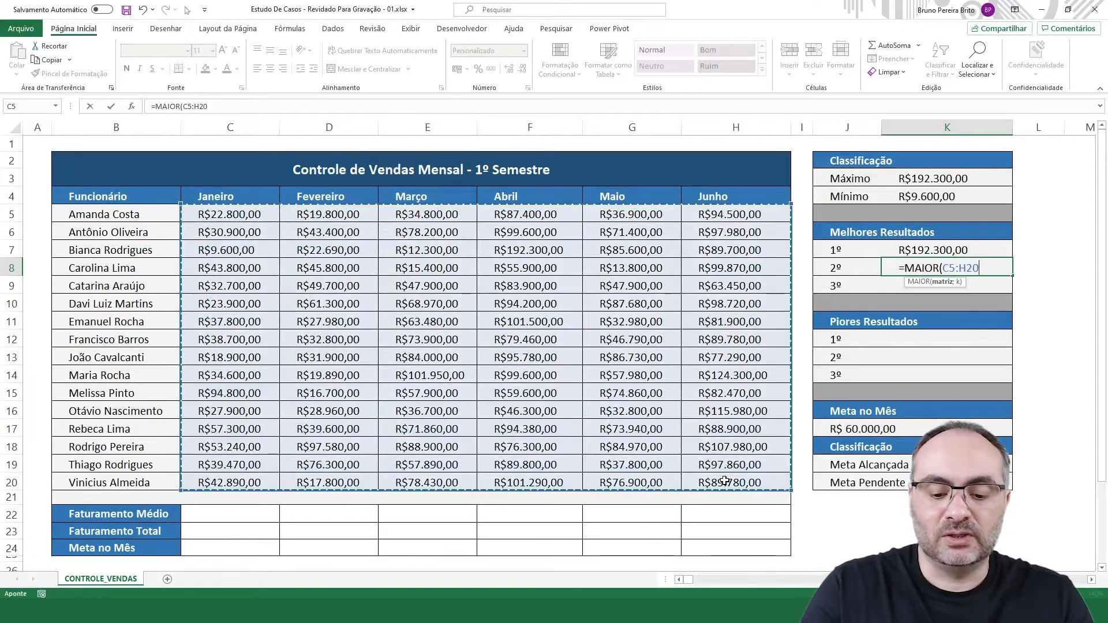
type(";")
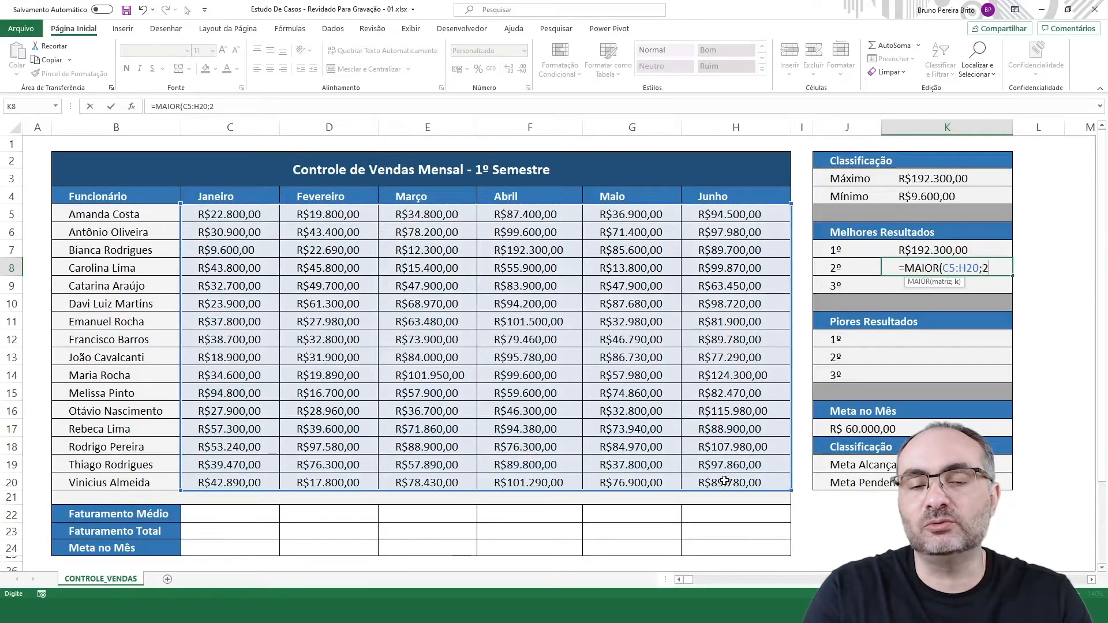
type("2)")
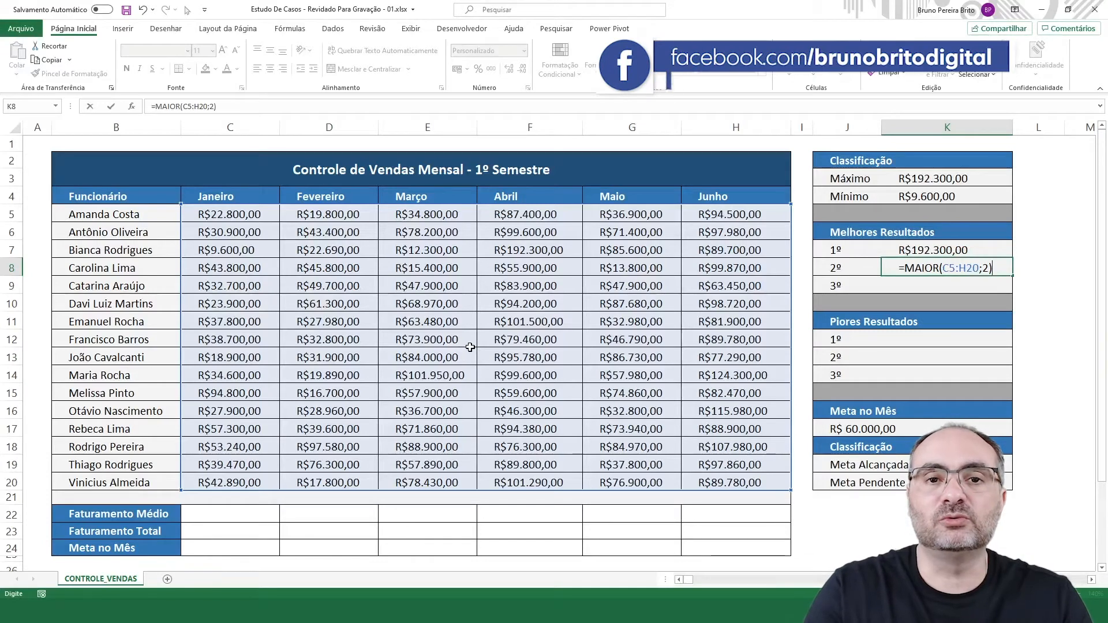
key("Return")
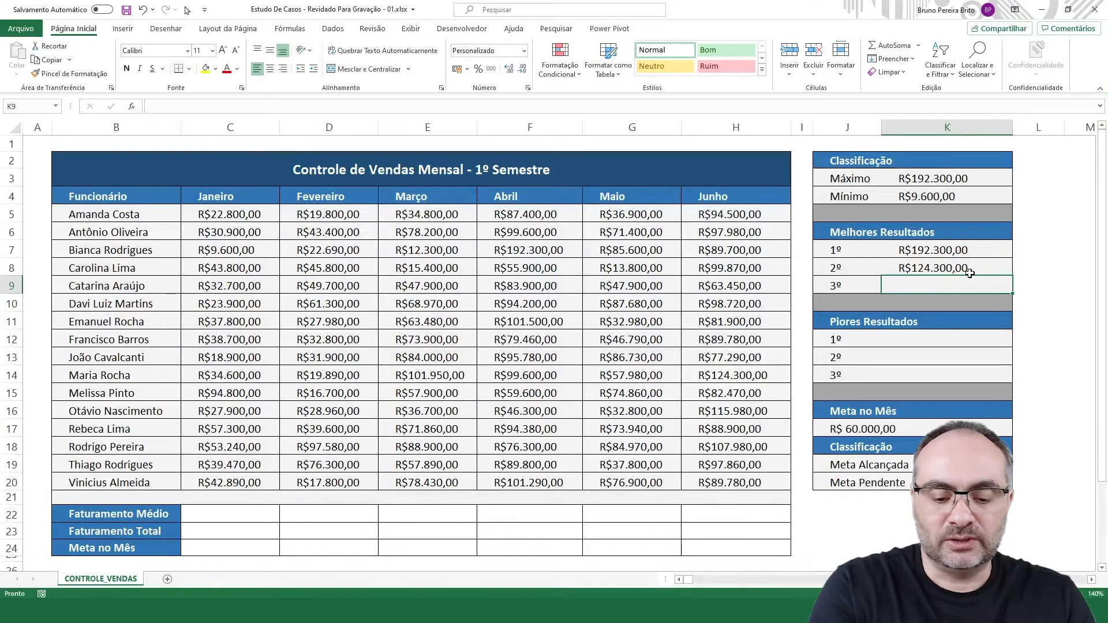
Step: Enter =MAIOR(C5:H20;3) in K9 for the third place under Melhores Resultados
type("=maio")
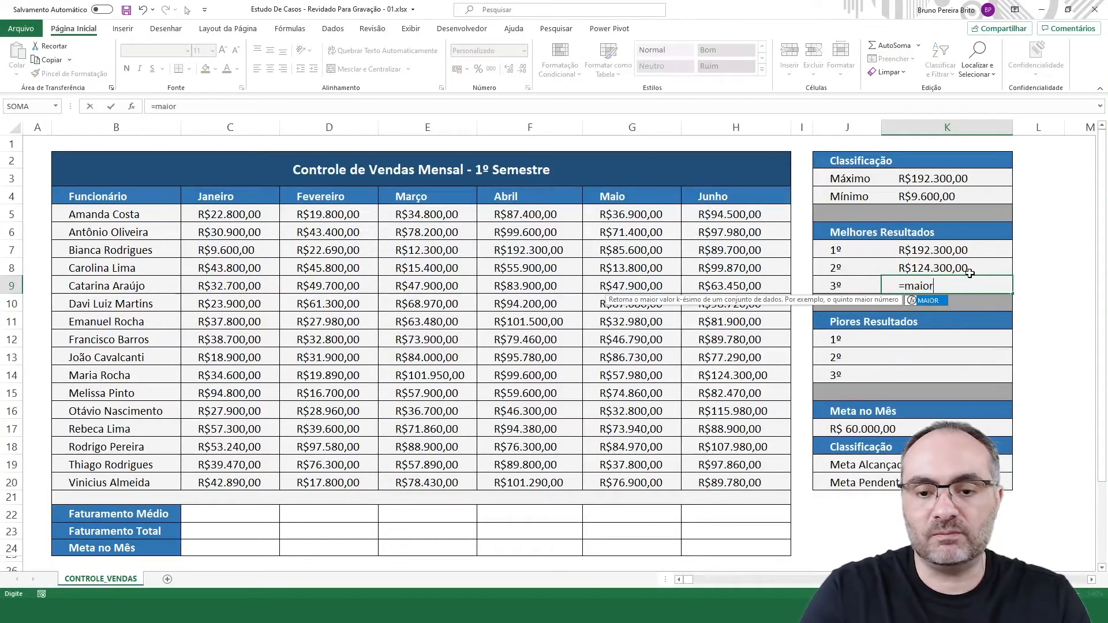
type("r")
key("Tab")
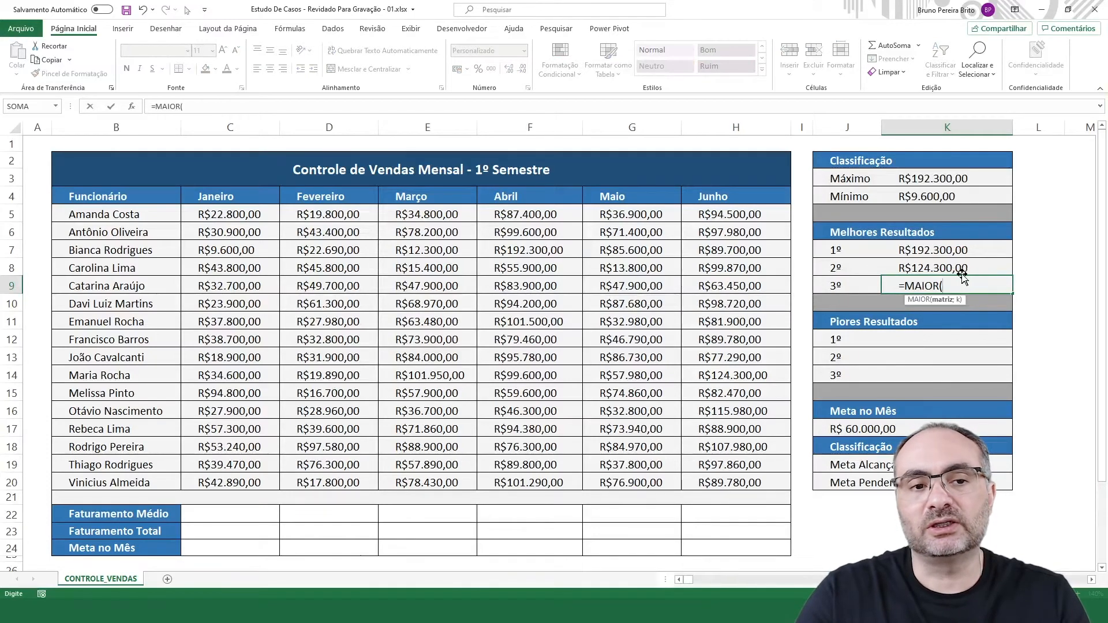
left_click_drag(235, 212, 743, 488)
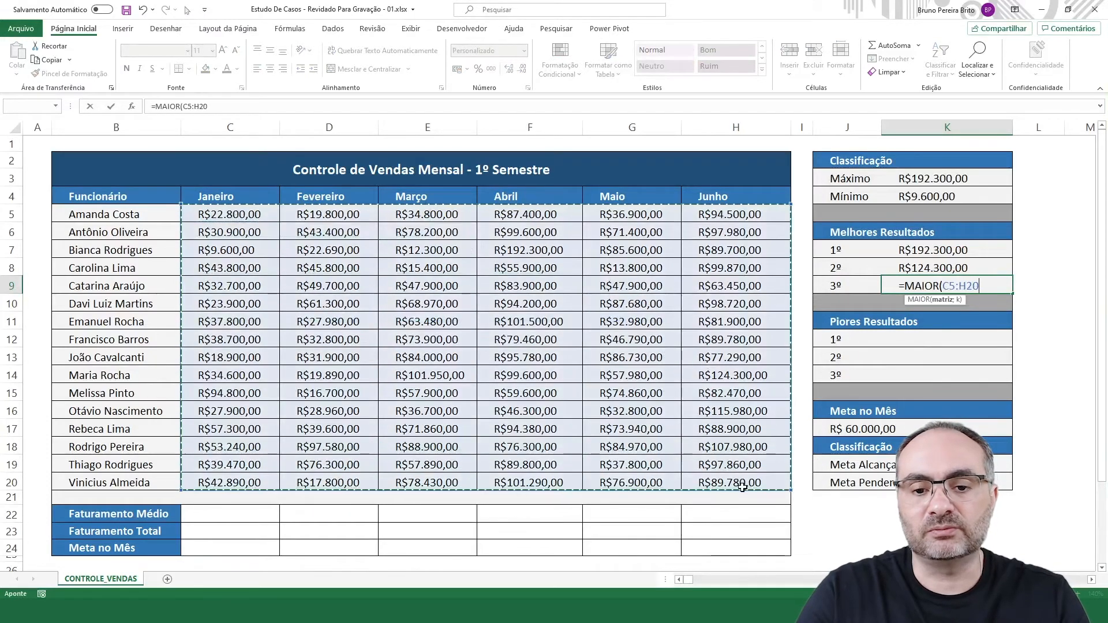
type(";")
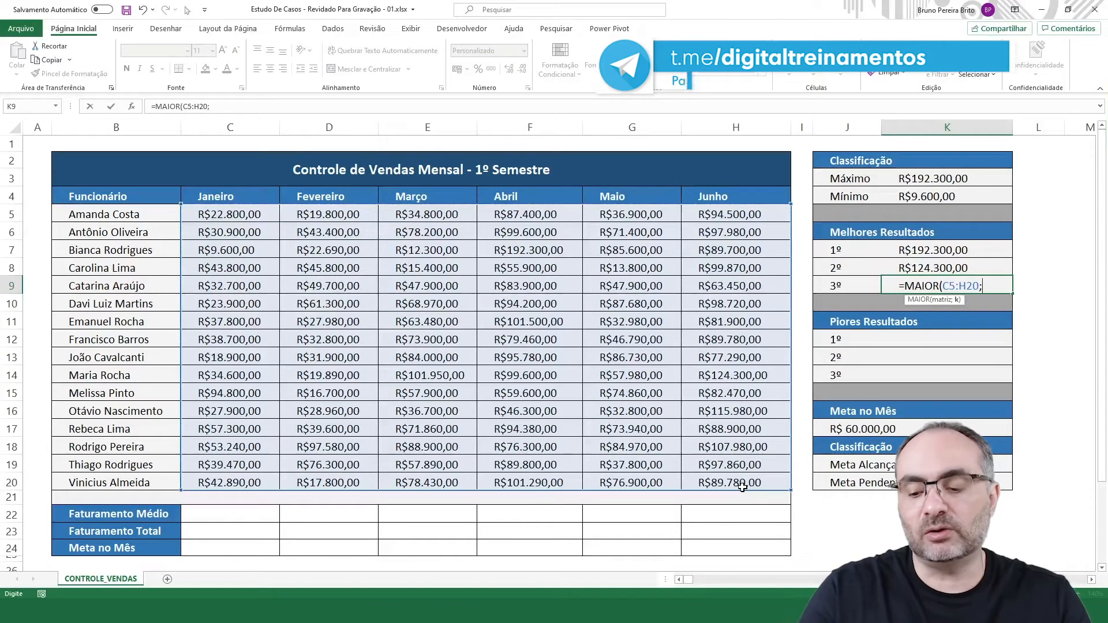
type("3")
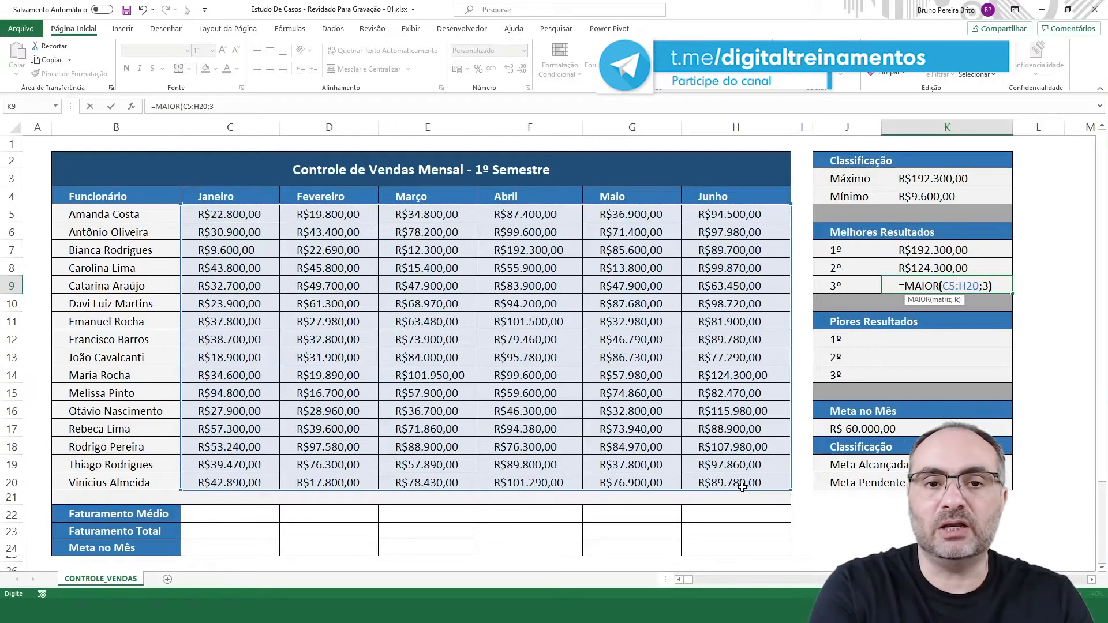
type(")")
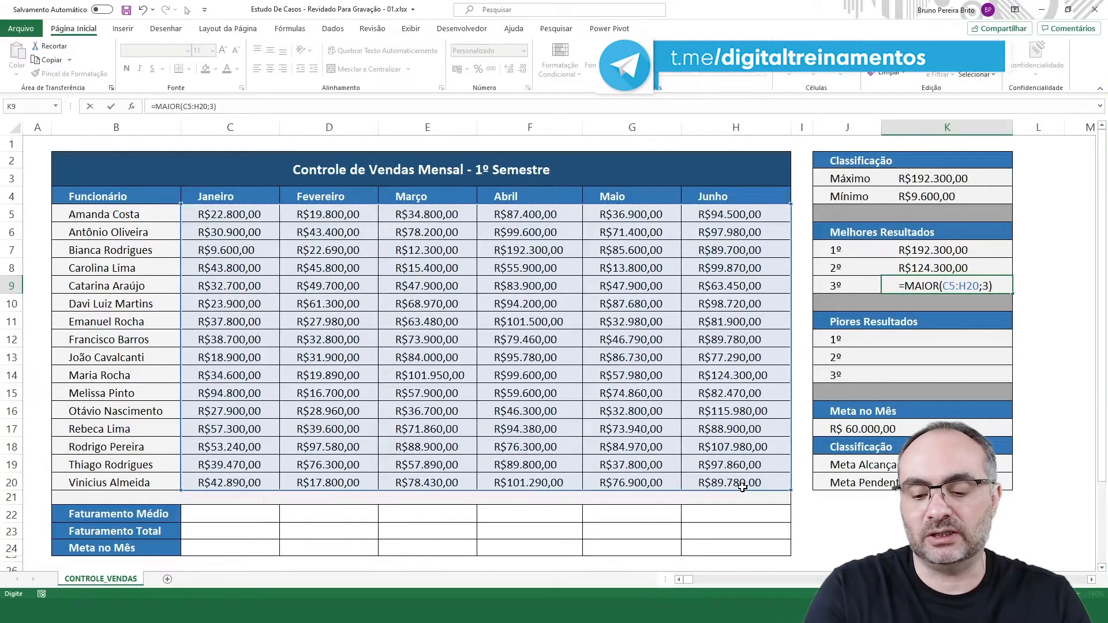
key("Return")
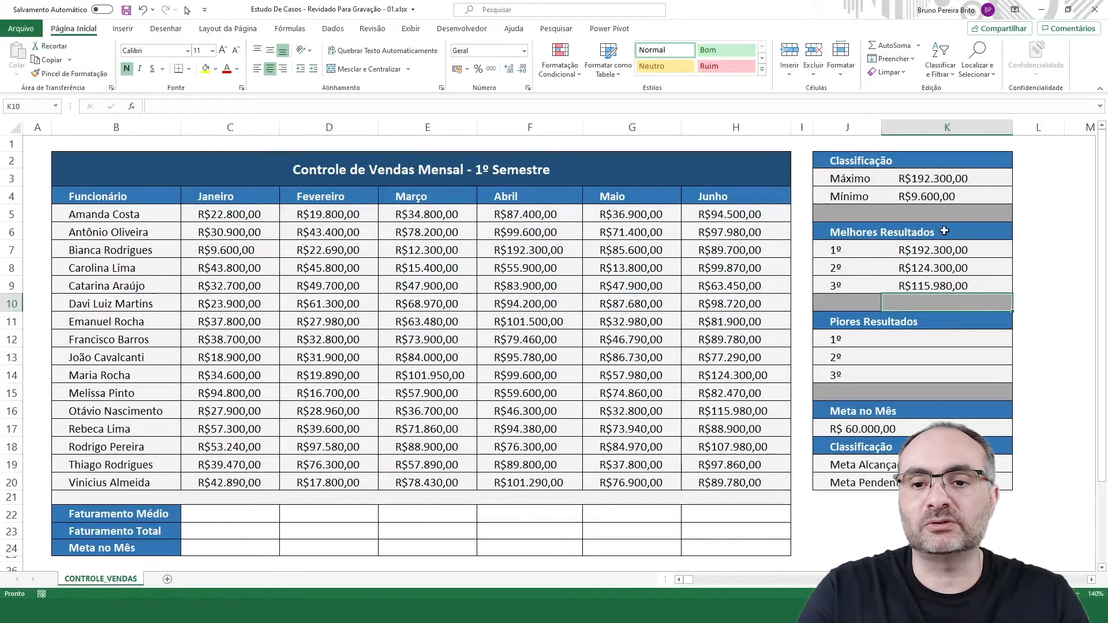
left_click(988, 252)
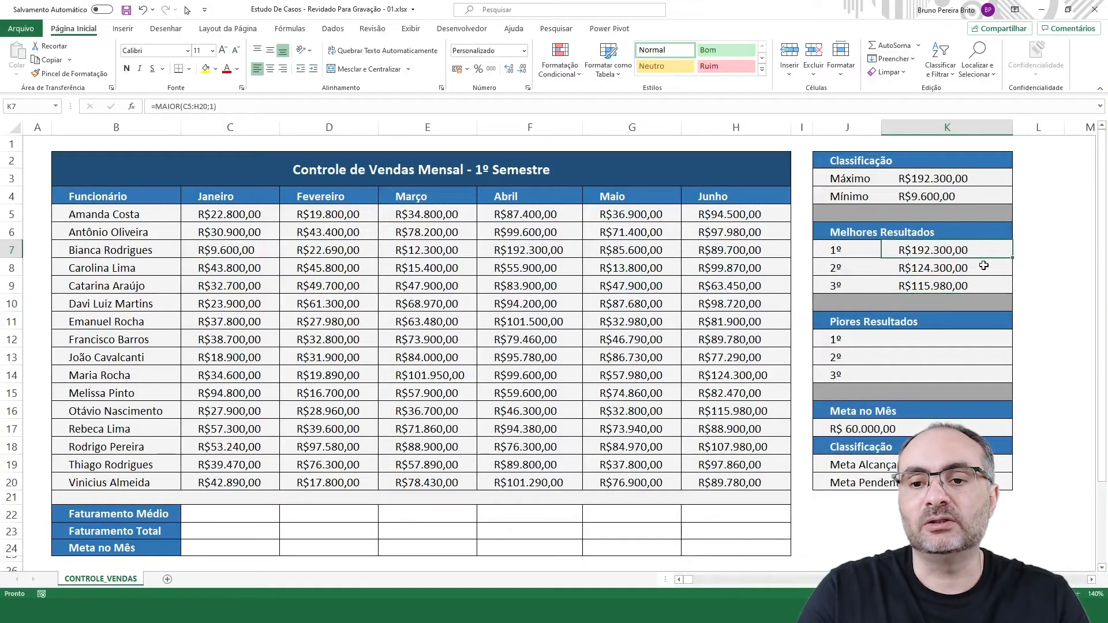
left_click(985, 265)
left_click(986, 284)
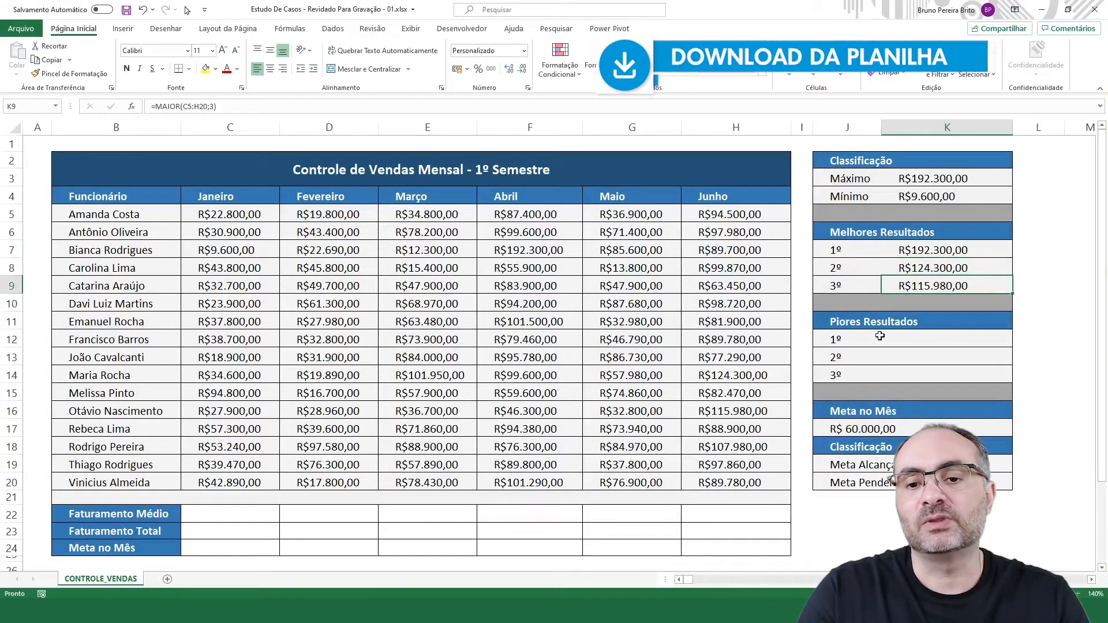
Step: Enter =MENOR(C5:H20;1) in K12 for the first place under Piores Resultados
left_click(918, 339)
type("=")
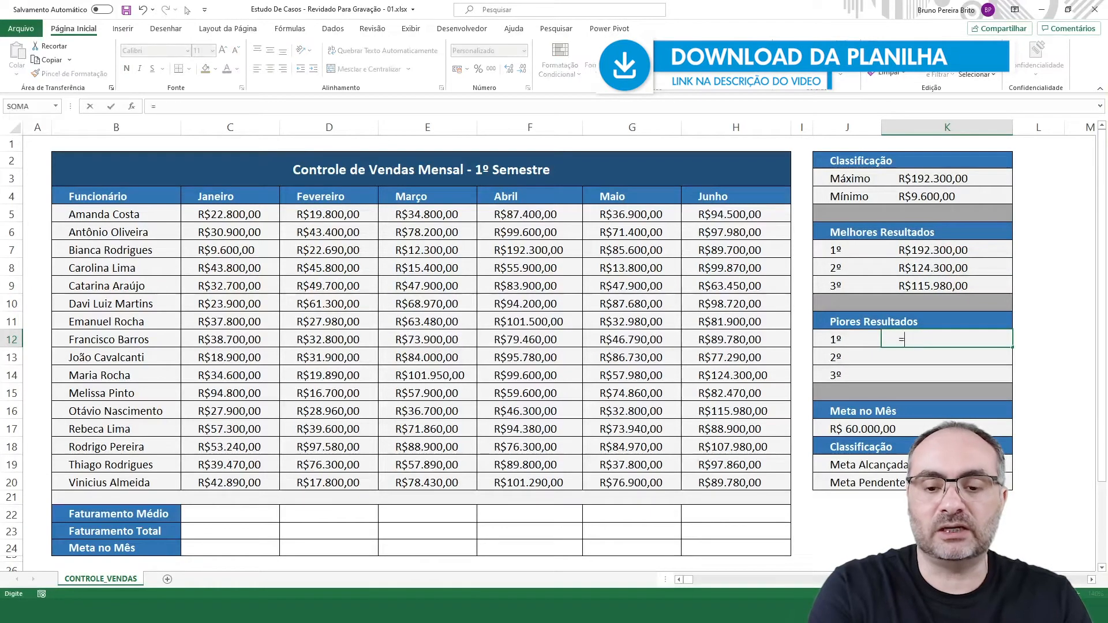
type("menro")
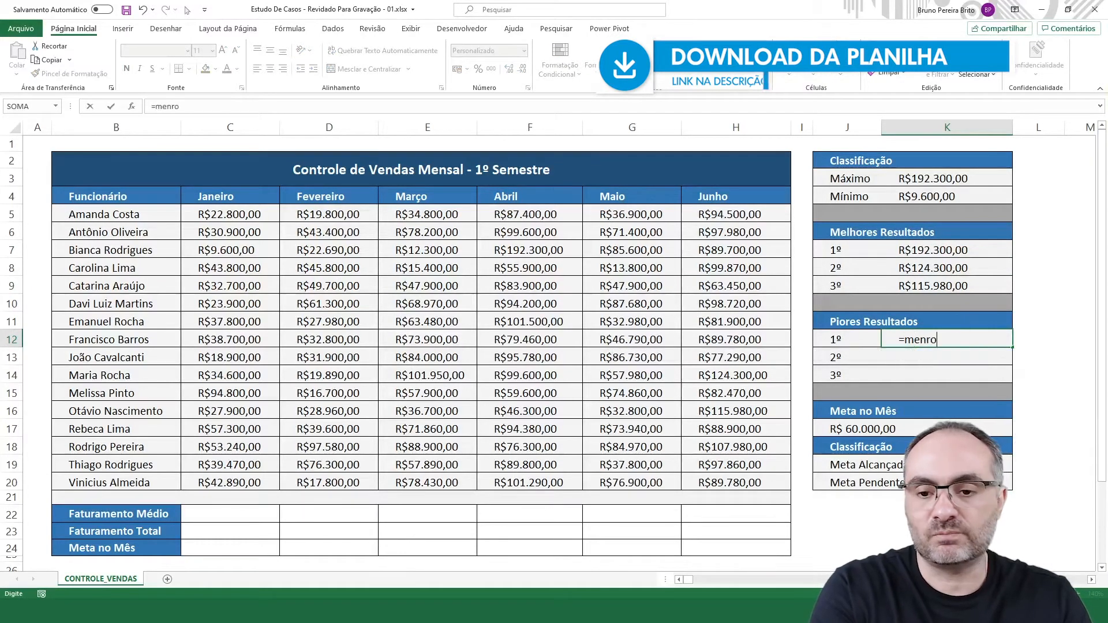
key("BackSpace")
key("BackSpace")
type("or")
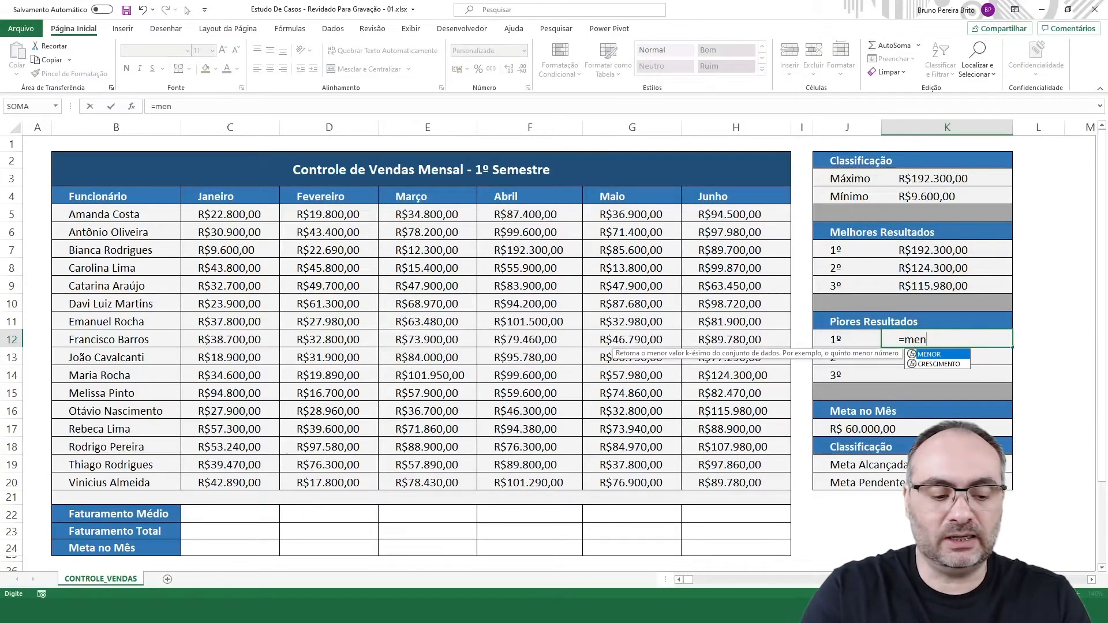
key("Tab")
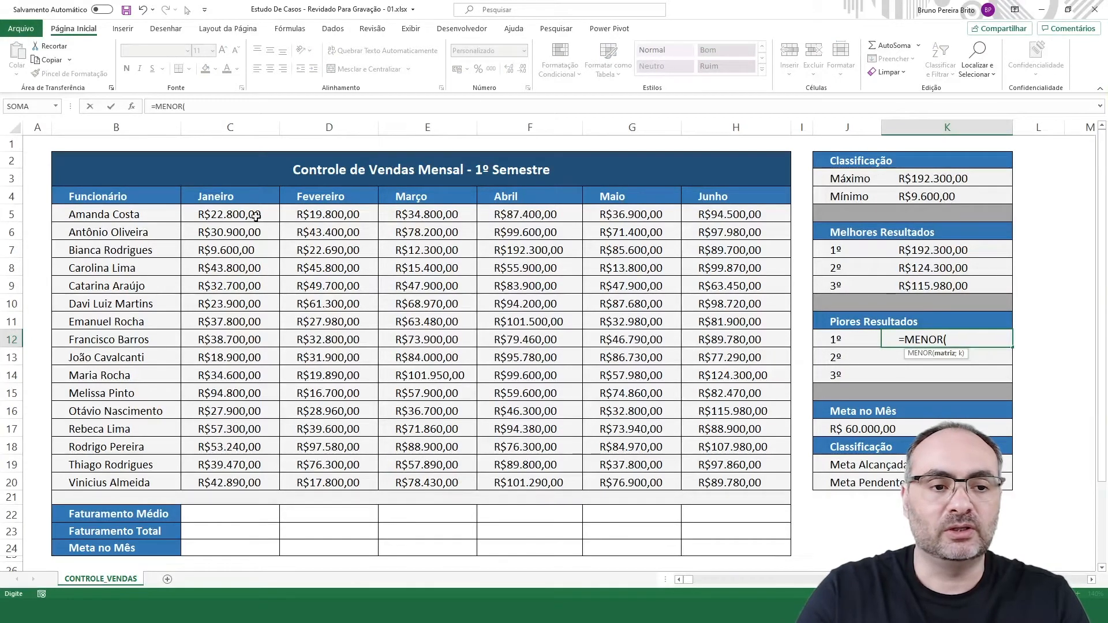
mouse_move(256, 216)
left_mouse_down()
mouse_move(551, 295)
mouse_move(768, 488)
mouse_move(711, 475)
left_mouse_up()
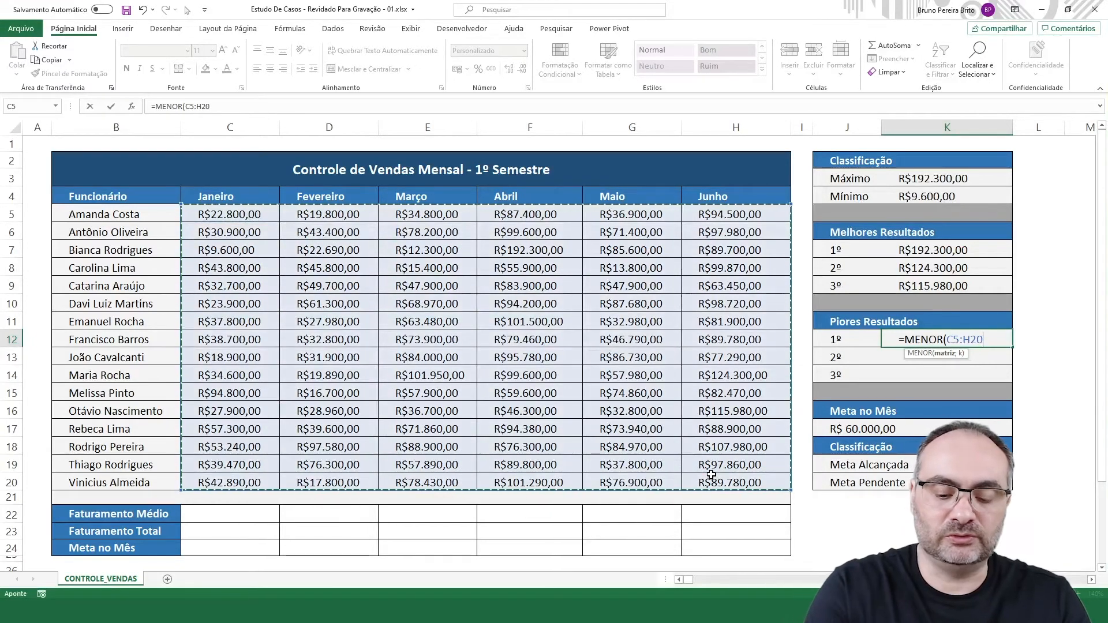
type(";")
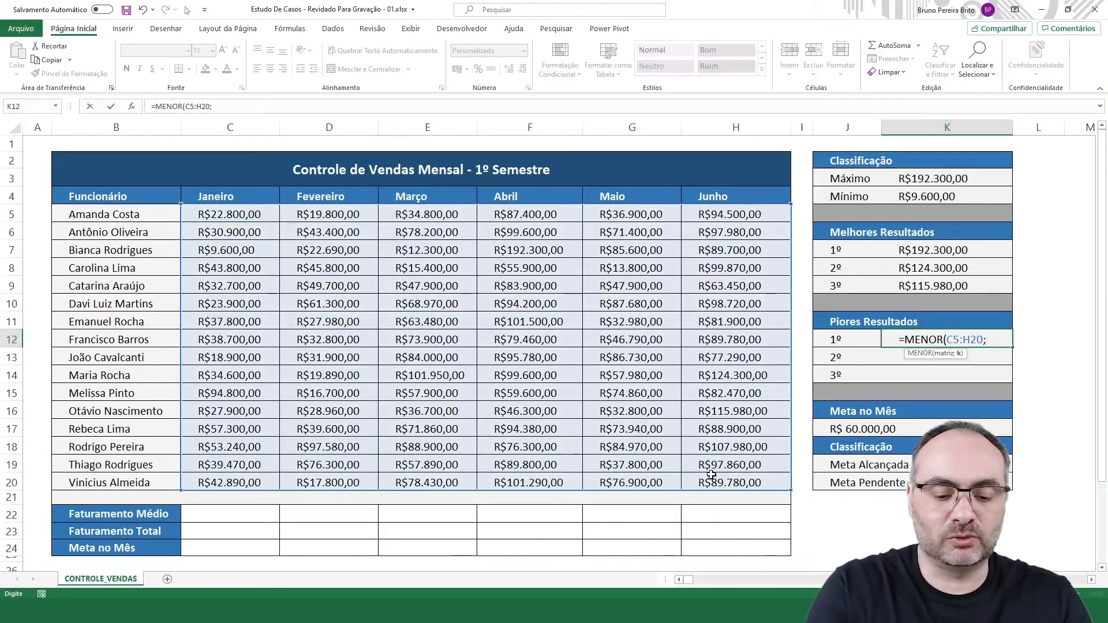
type("1)")
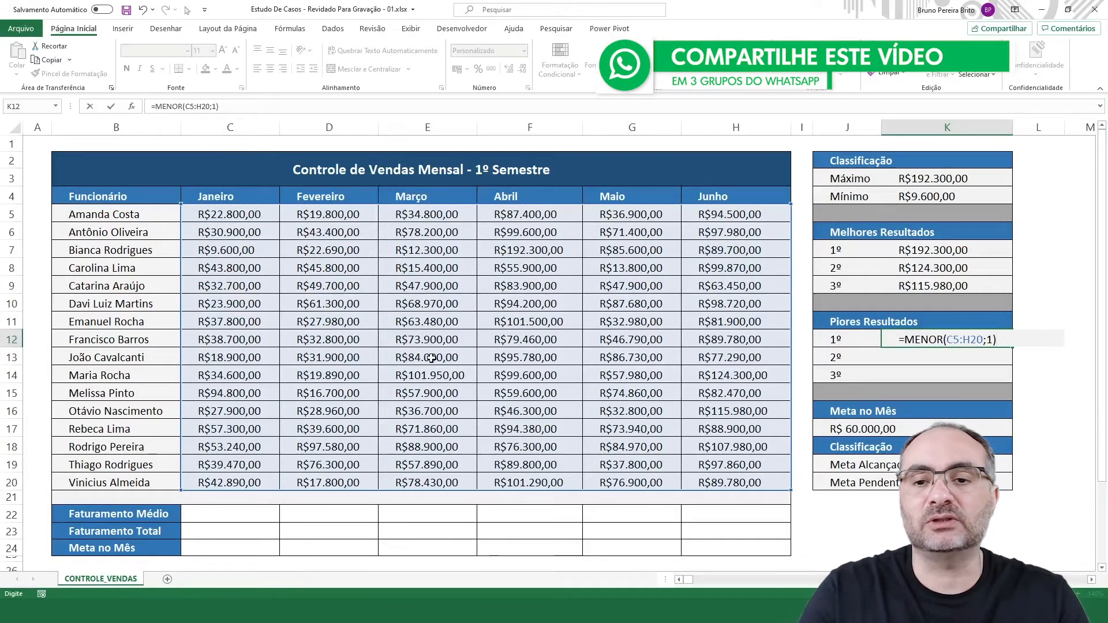
key("Return")
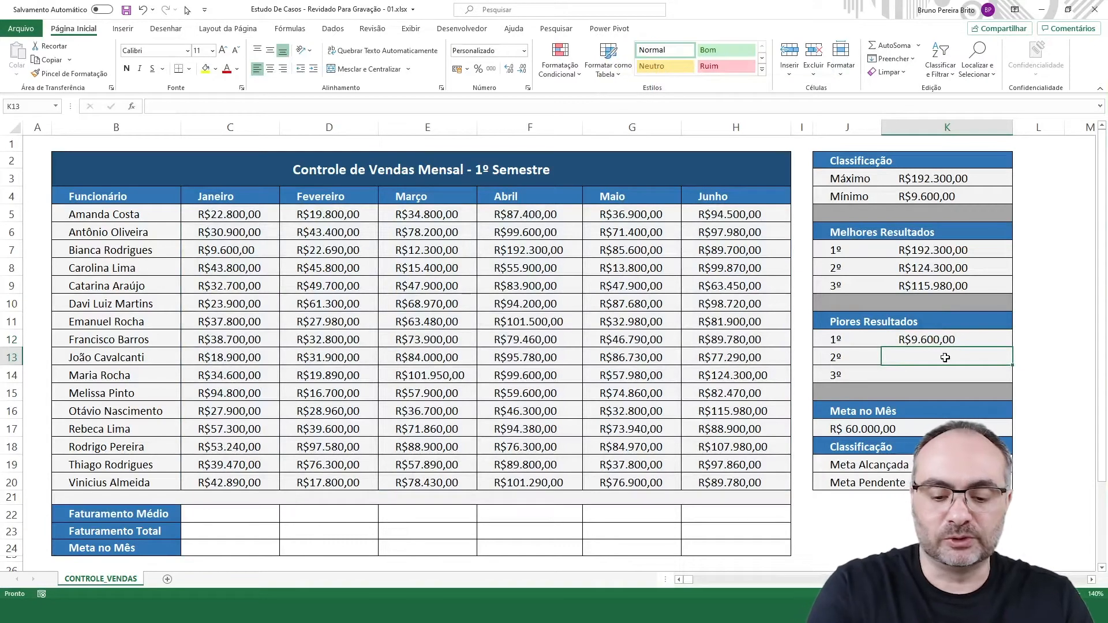
Step: Enter =MENOR(C5:H20;2) in K13 for the second place under Piores Resultados
type("=men")
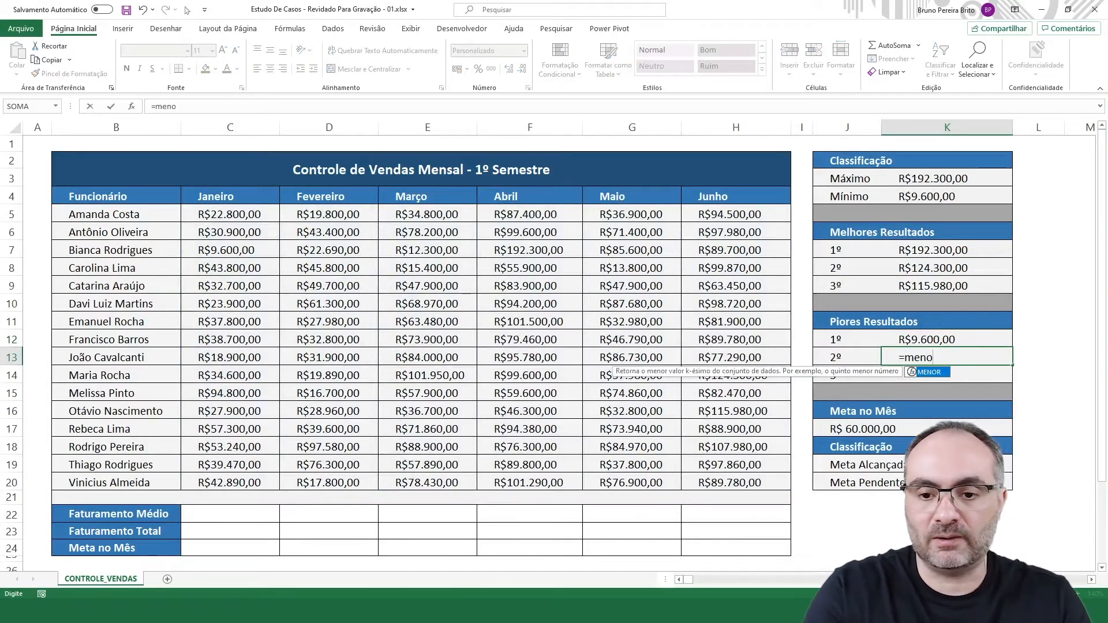
type("o")
key("Tab")
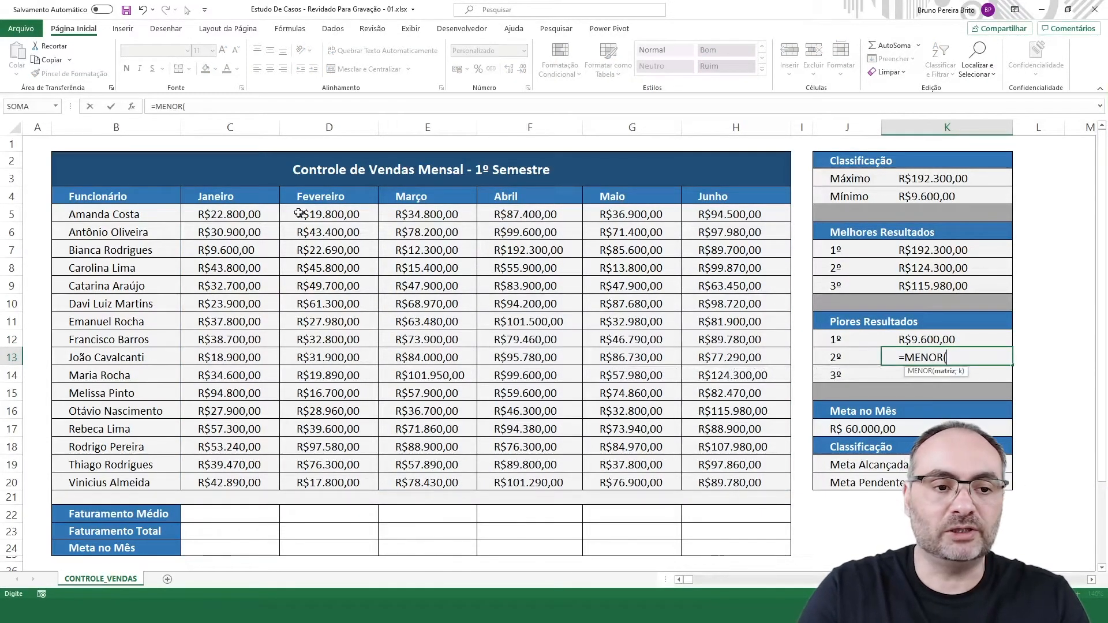
left_click_drag(254, 214, 743, 480)
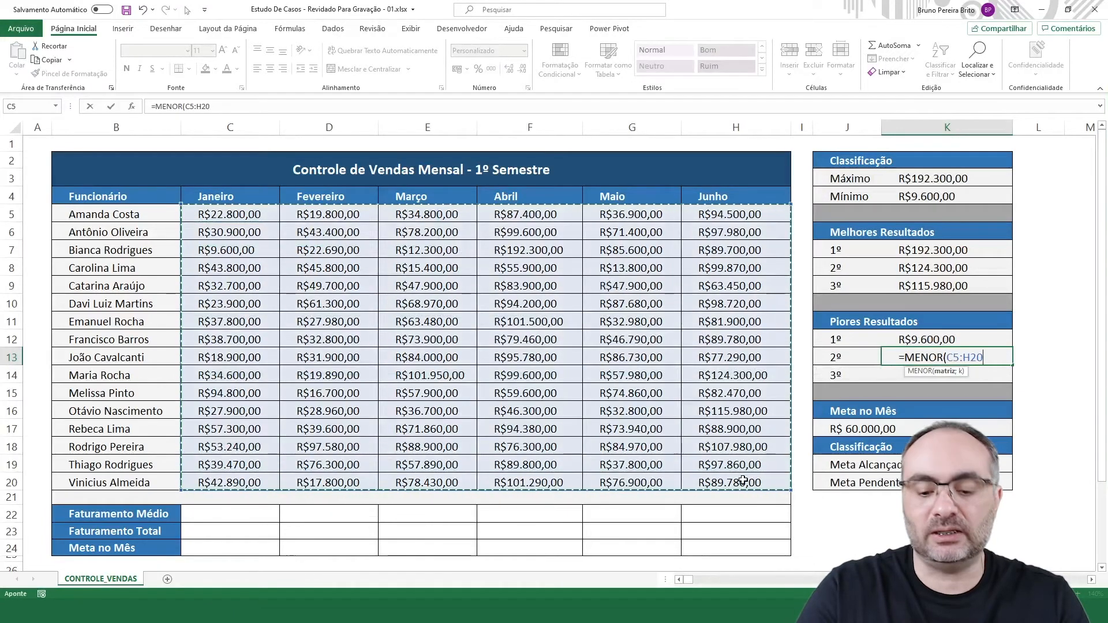
type(";")
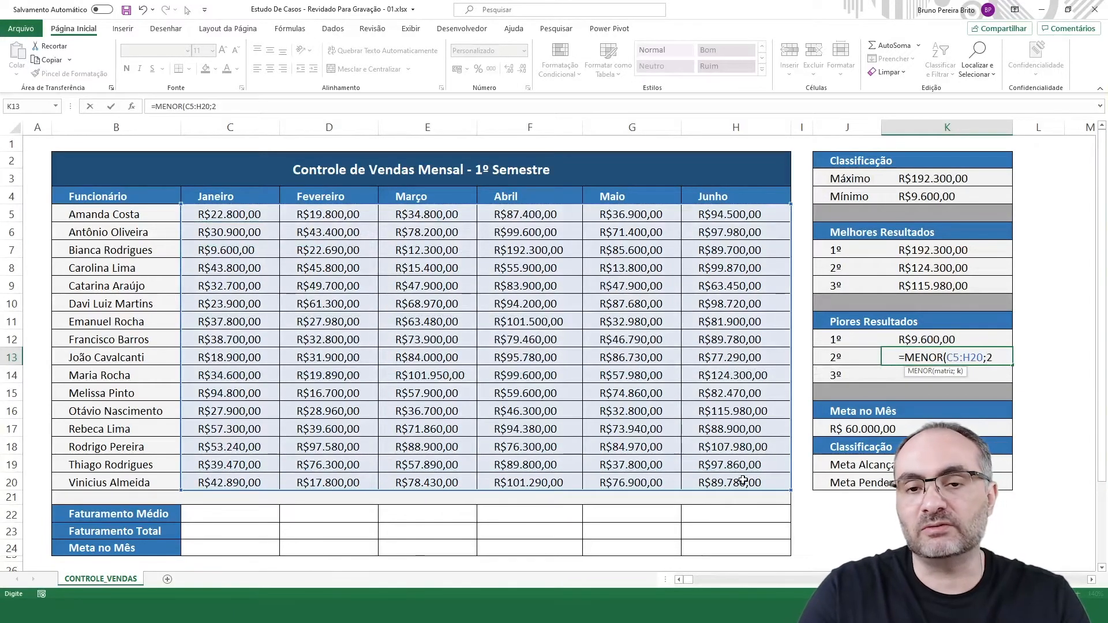
type("2")
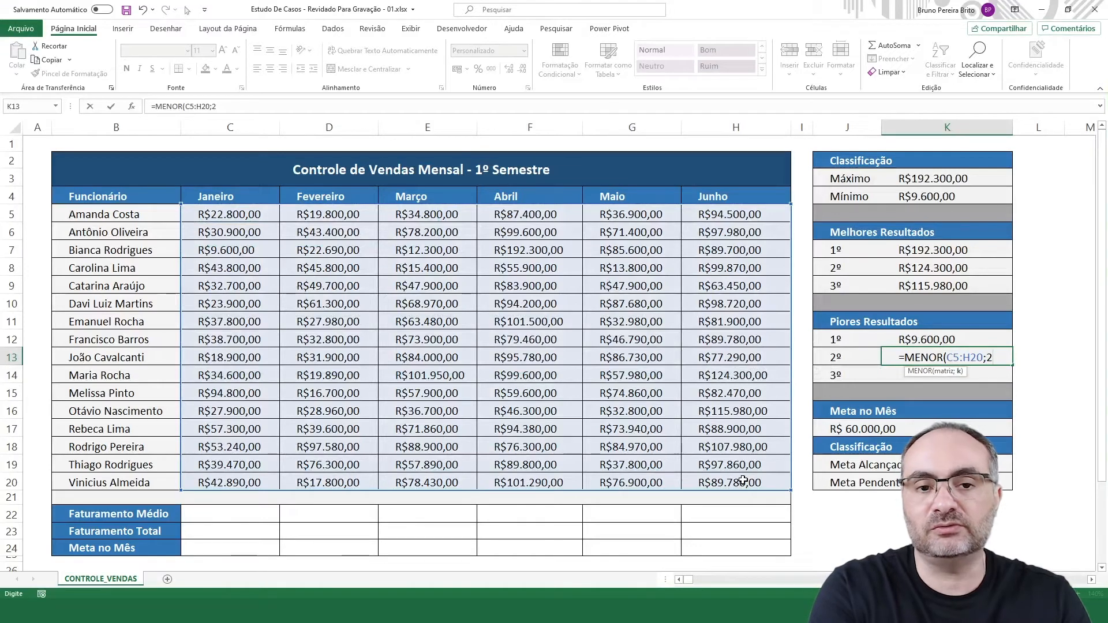
type(")")
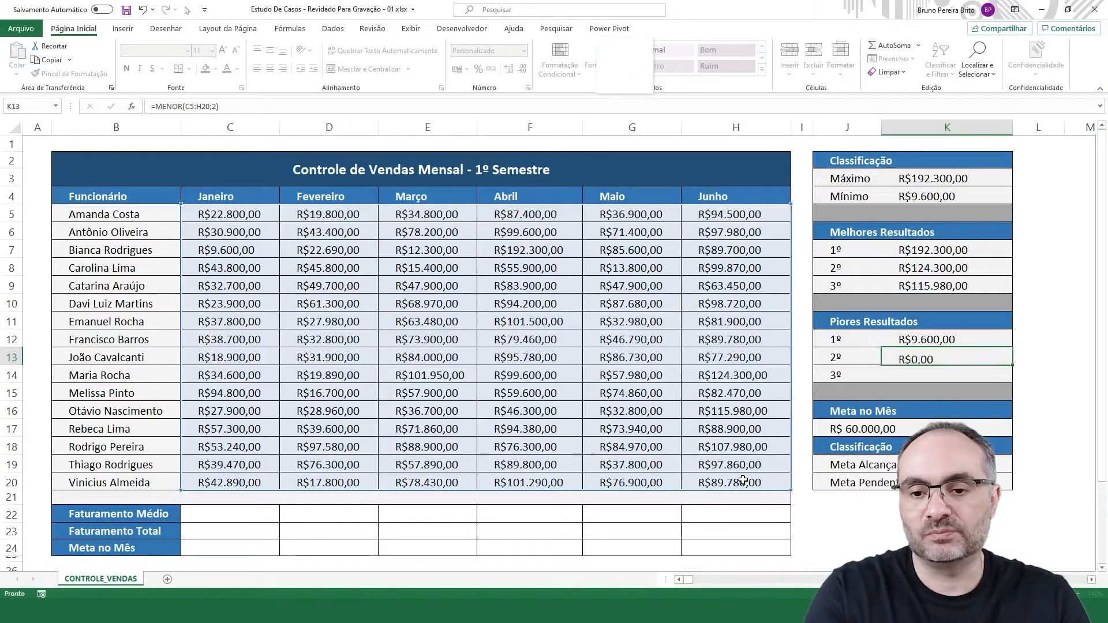
key("Return")
Step: Enter =MENOR(C5:H20;3) in K14 for the third place under Piores Resultados
type("=")
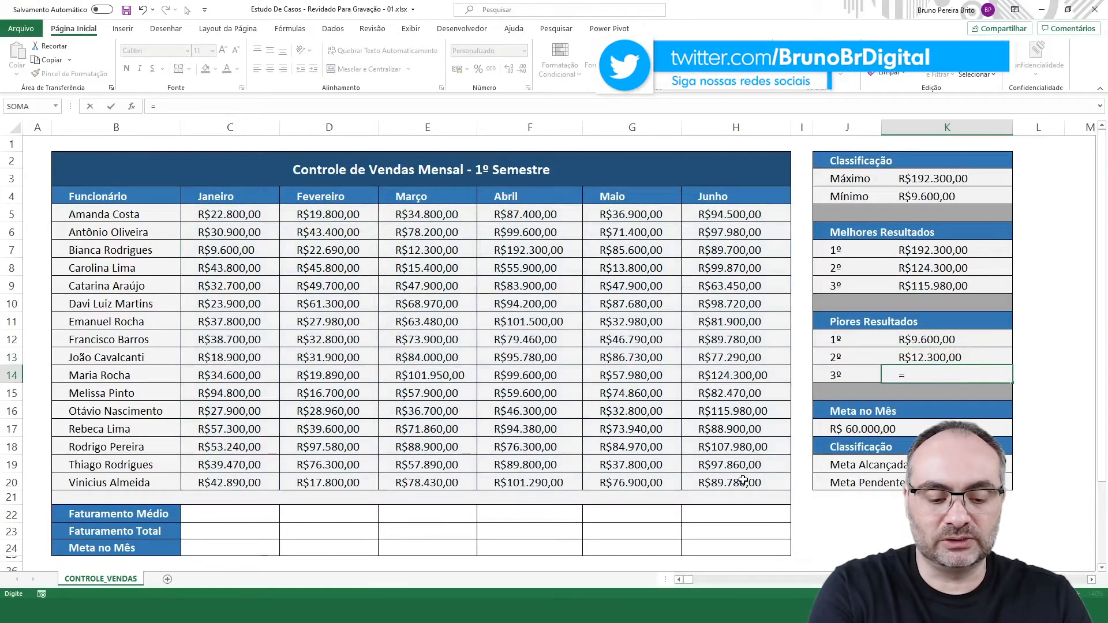
type("menr")
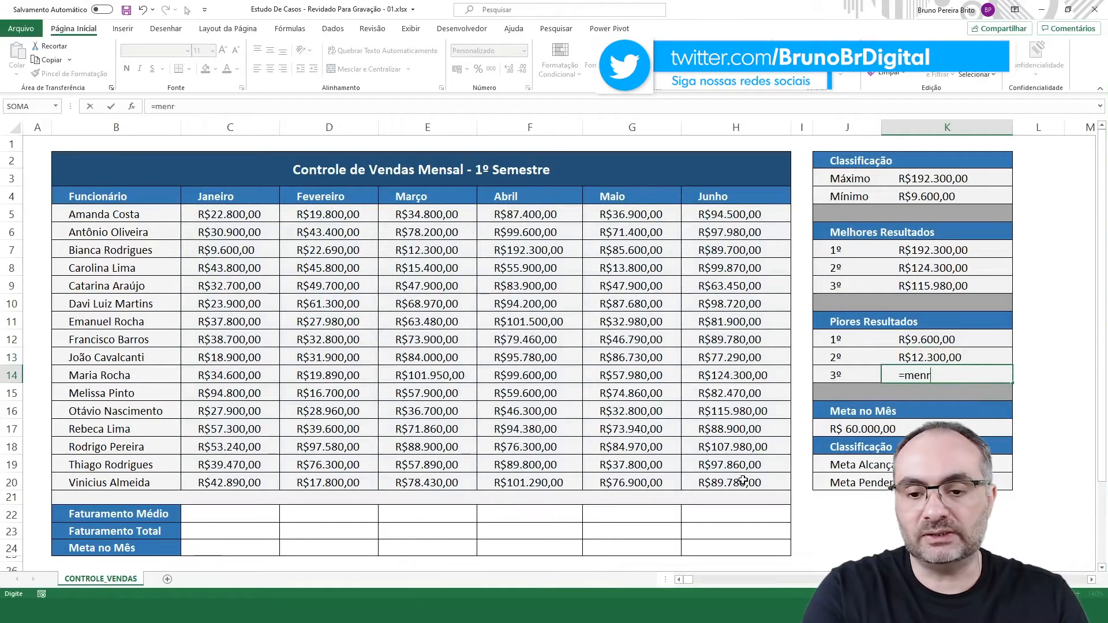
type("oo")
key("Tab")
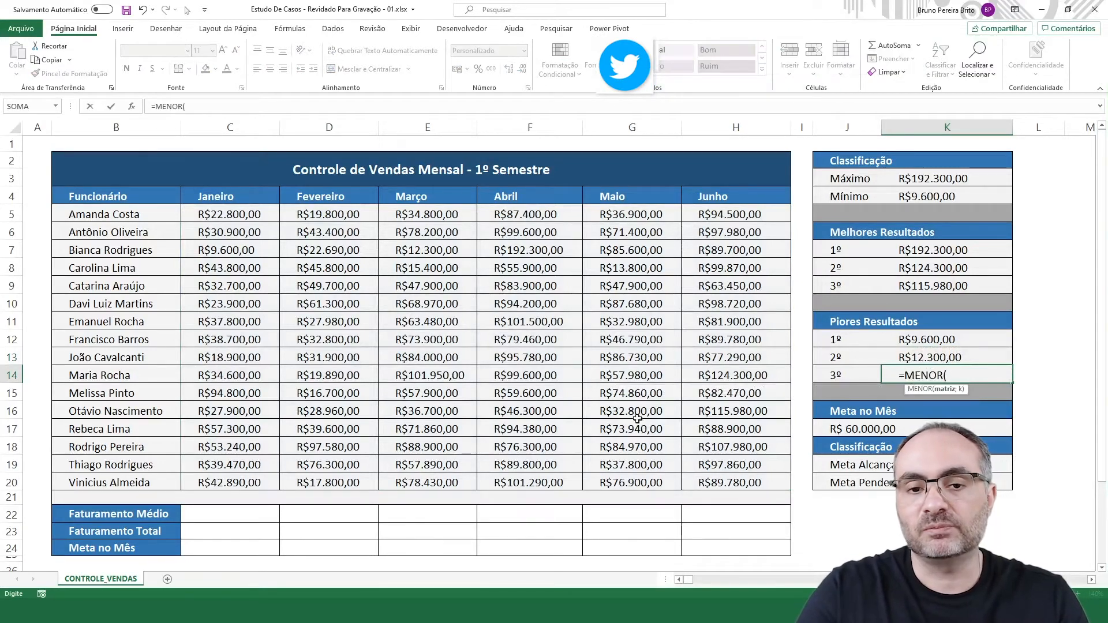
left_click_drag(254, 213, 719, 482)
type(";")
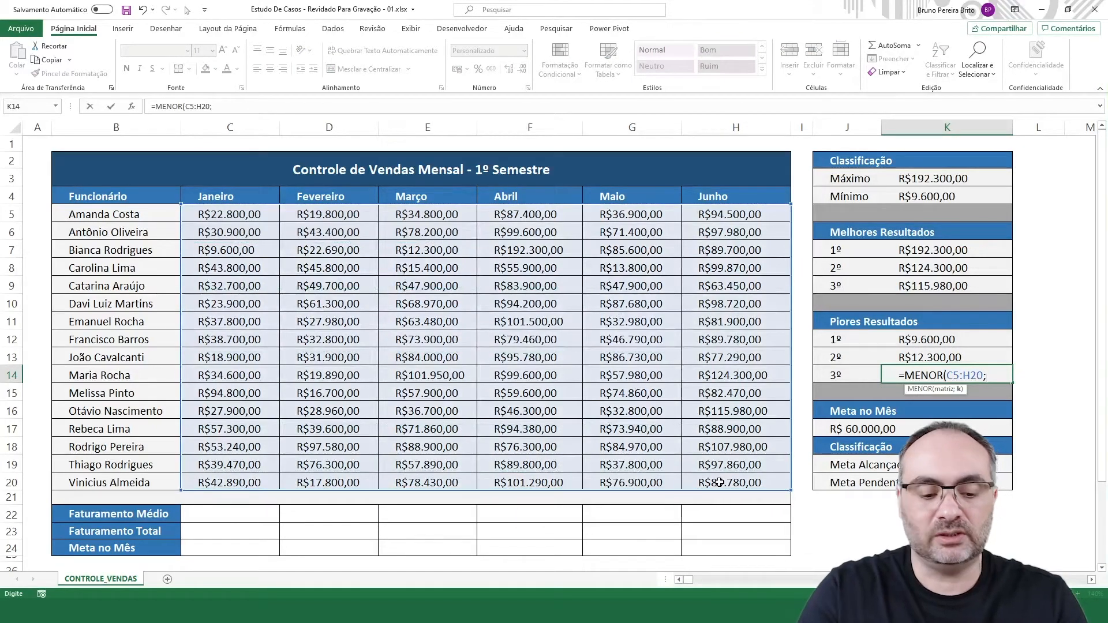
type("3)")
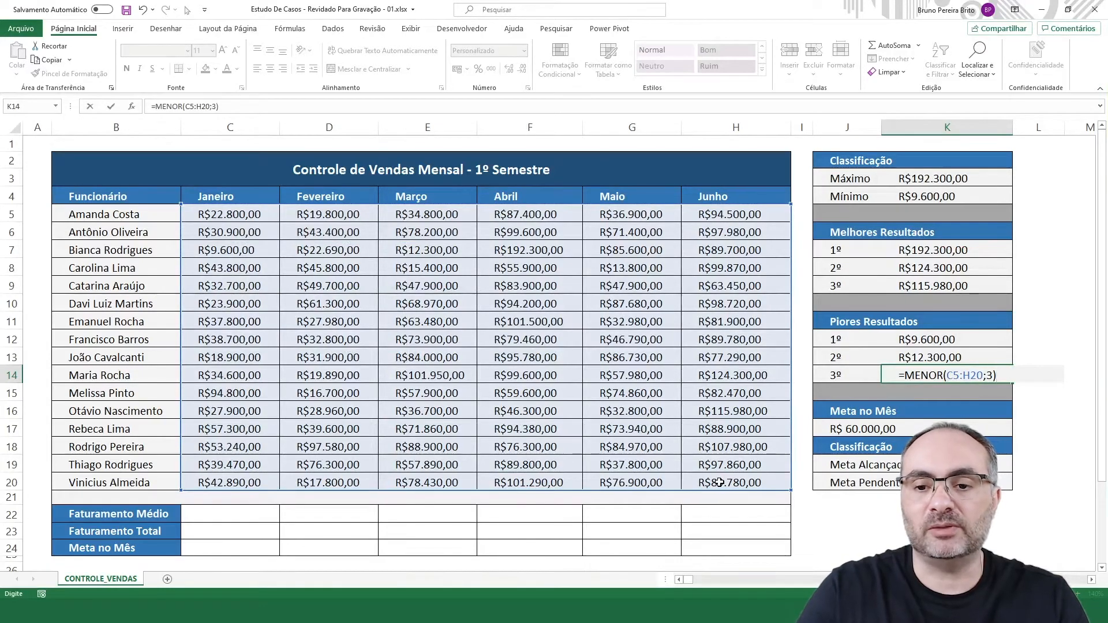
key("Return")
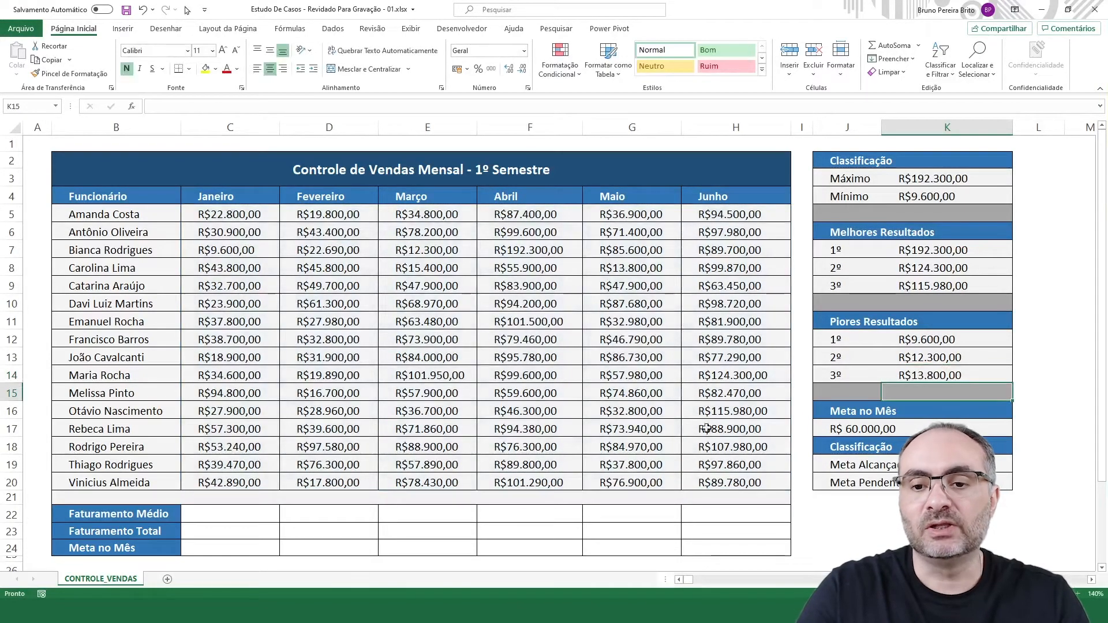
left_click(983, 340)
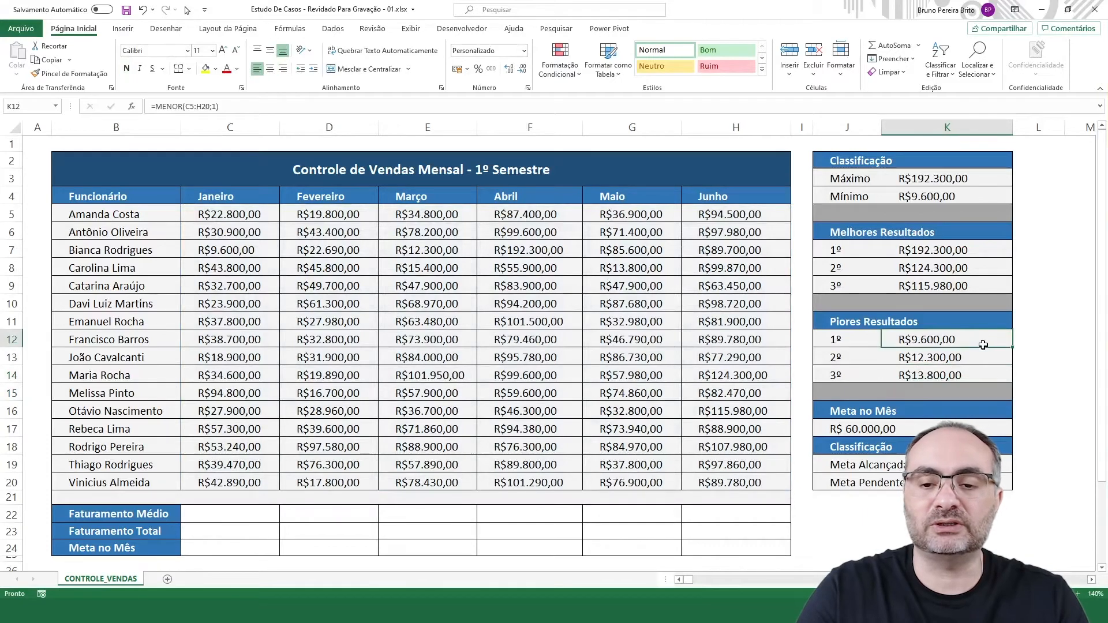
left_click(982, 360)
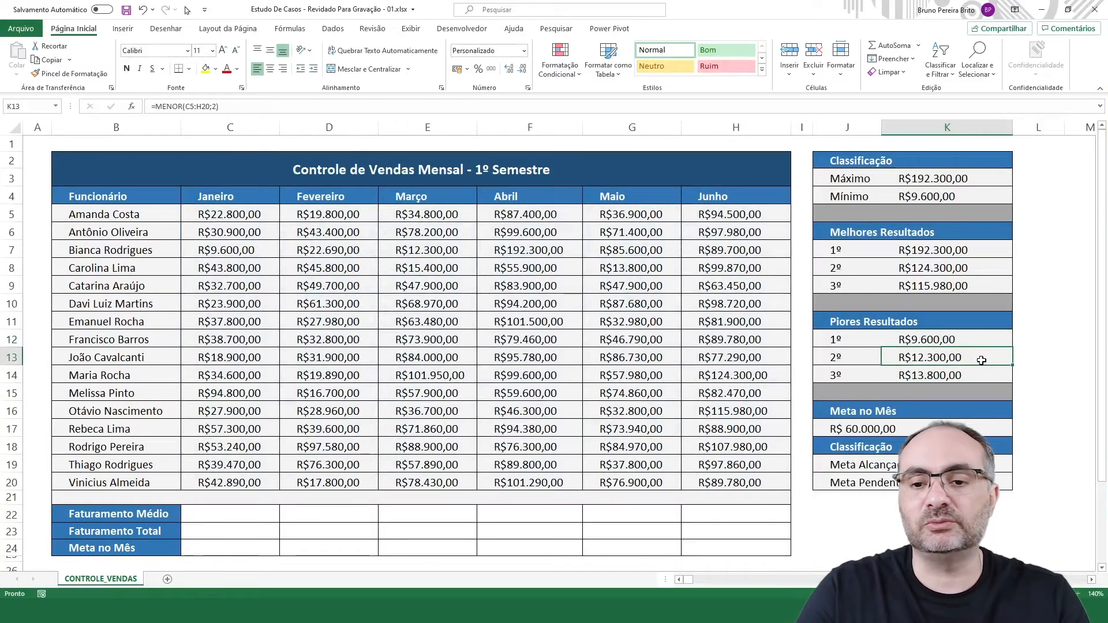
left_click(982, 378)
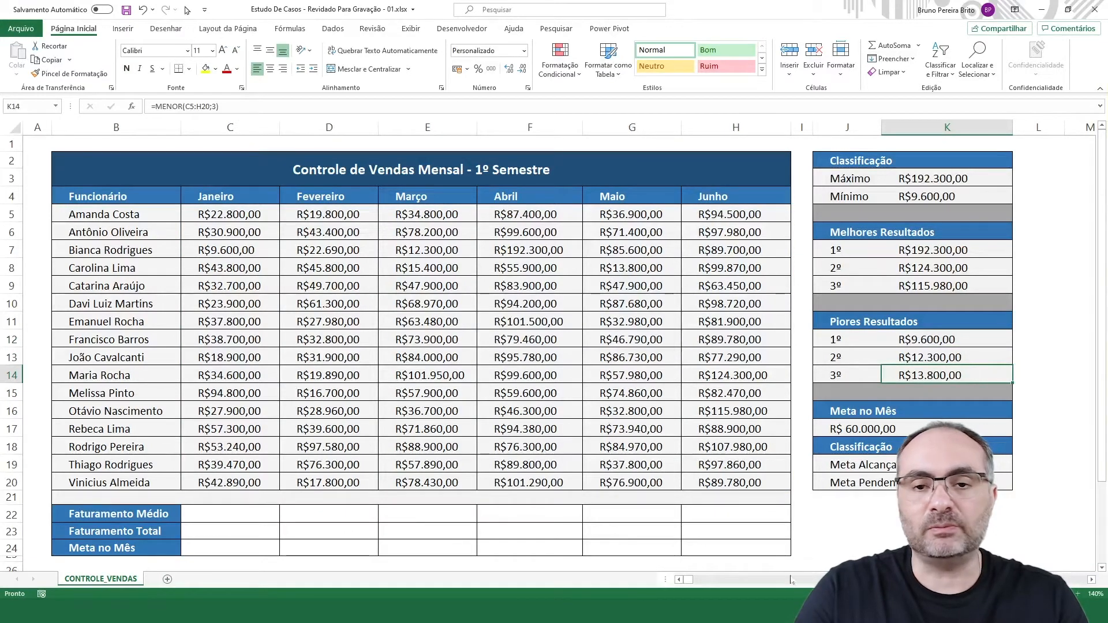
left_click_drag(208, 512, 673, 508)
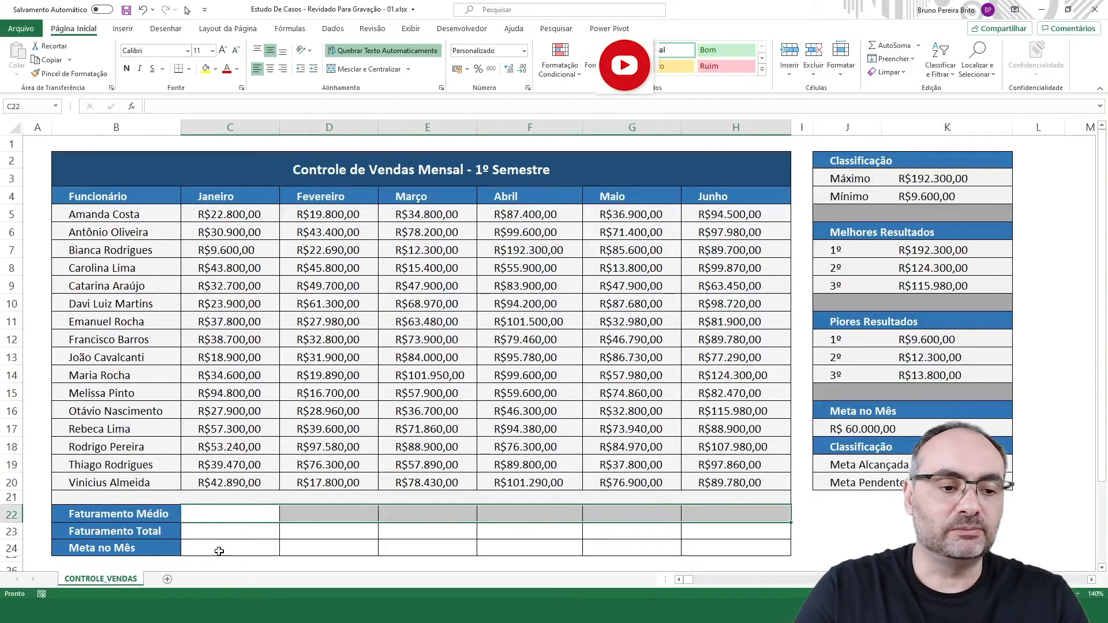
left_click_drag(206, 532, 725, 530)
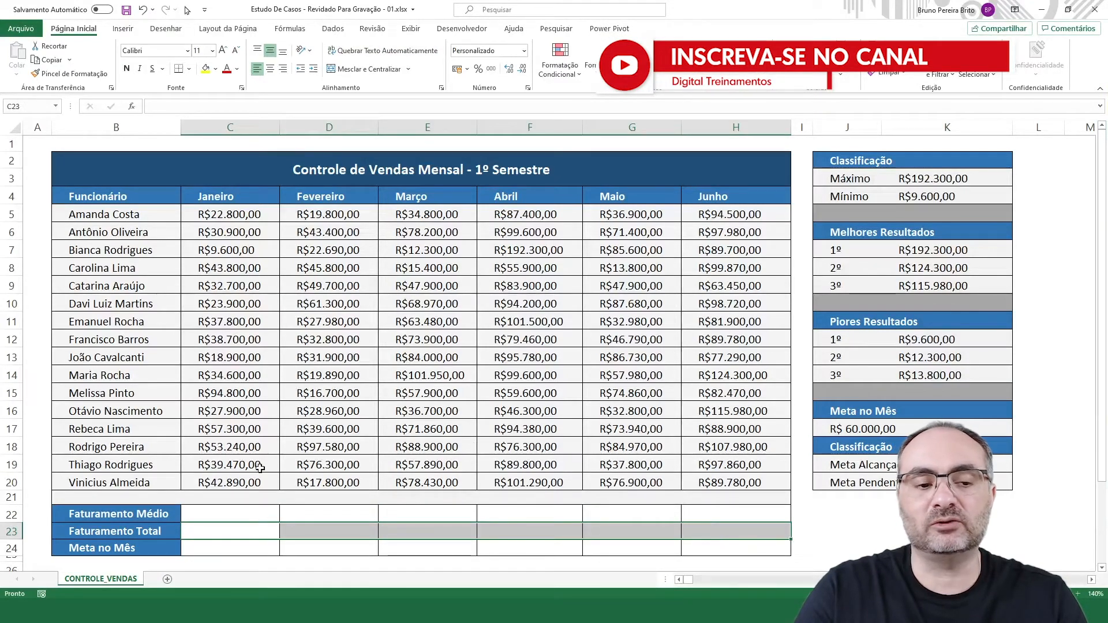
Step: Enter =MÉDIA(C5:C20) in C22 to calculate January's average revenue in the Faturamento Médio row
left_click(213, 516)
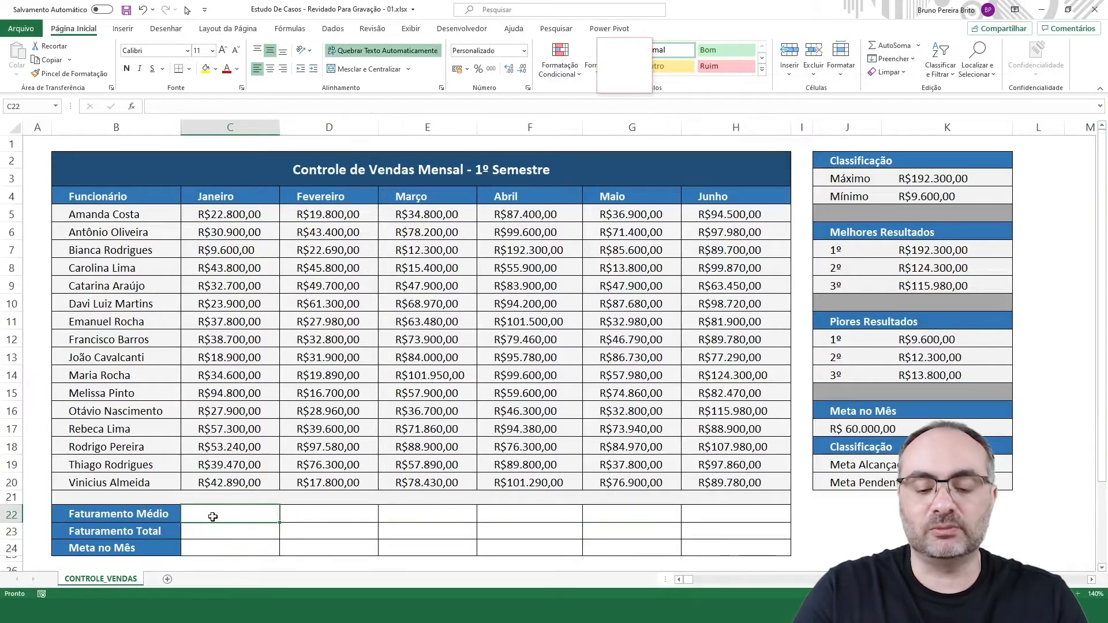
type("=méd")
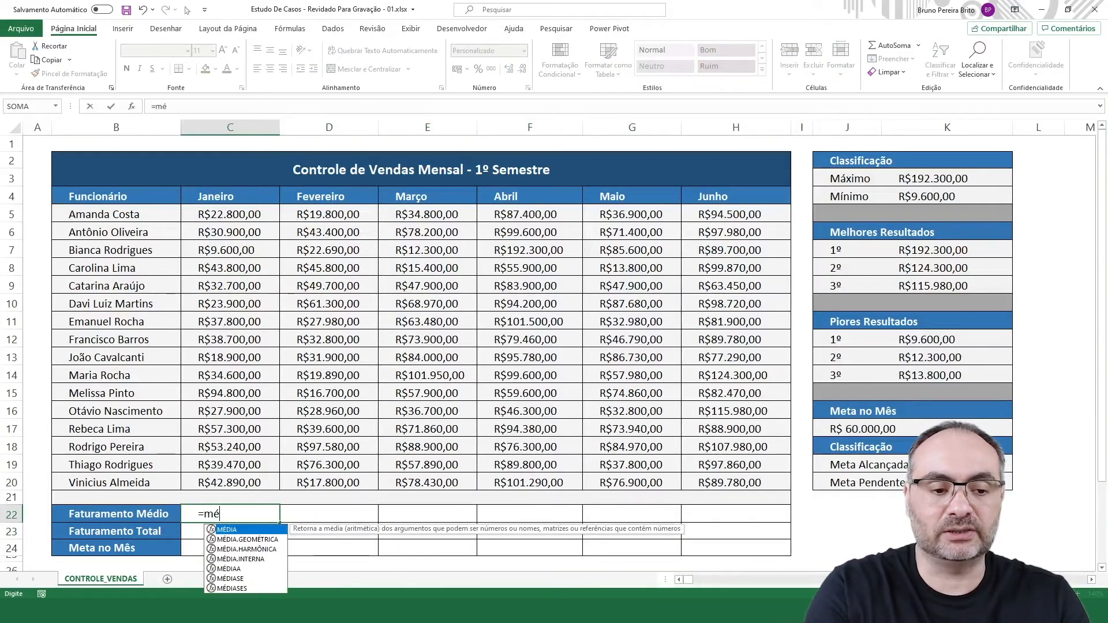
key("Tab")
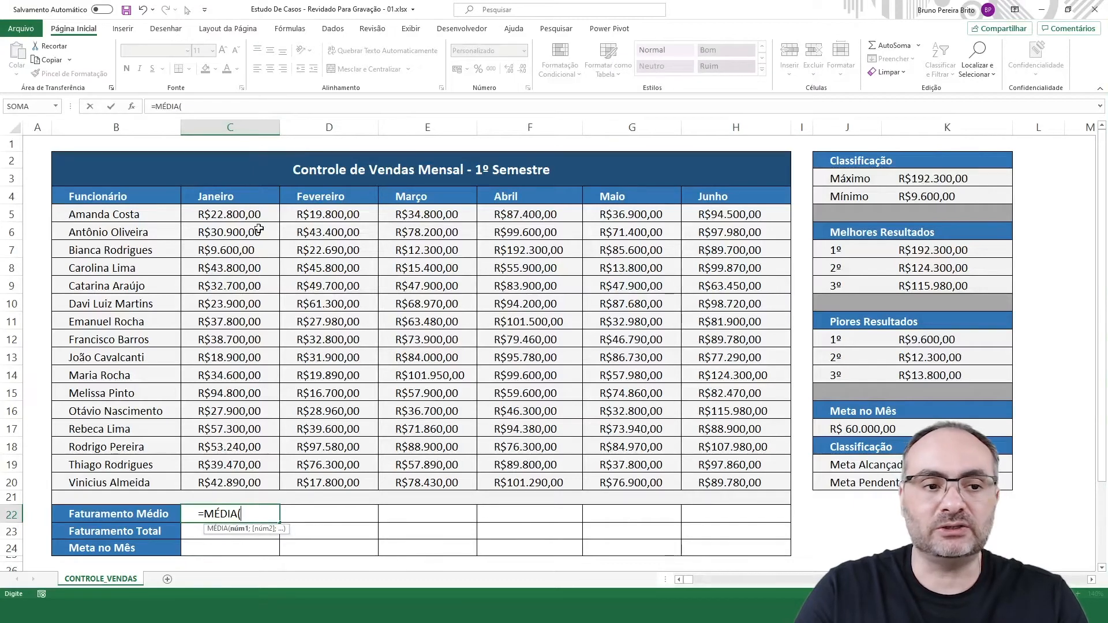
left_click_drag(260, 213, 252, 477)
type(")")
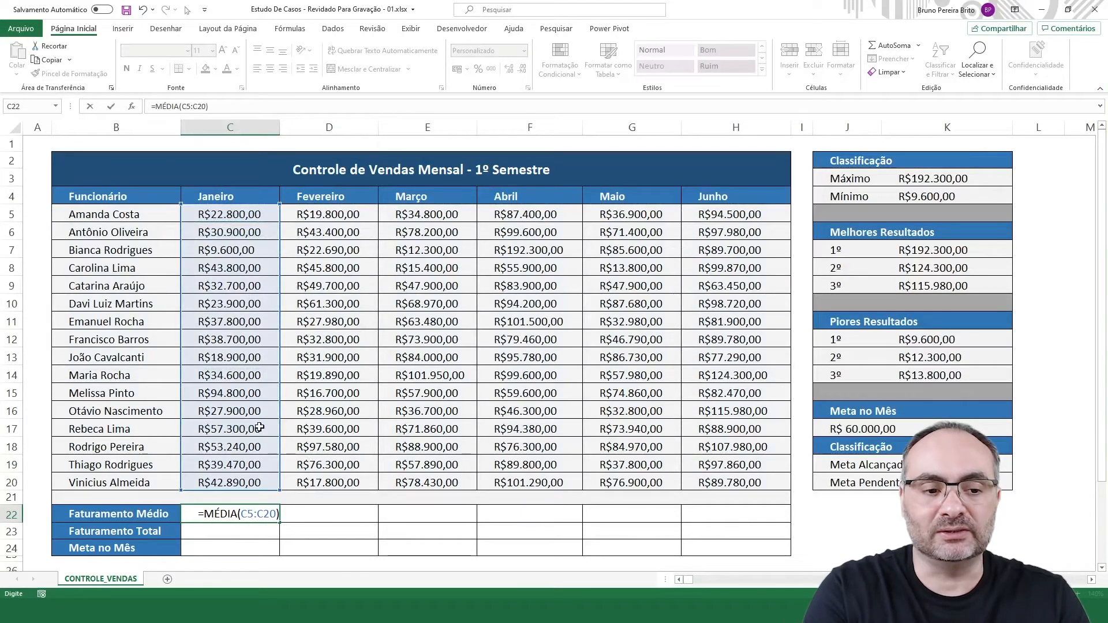
key("Return")
left_click_drag(261, 219, 248, 492)
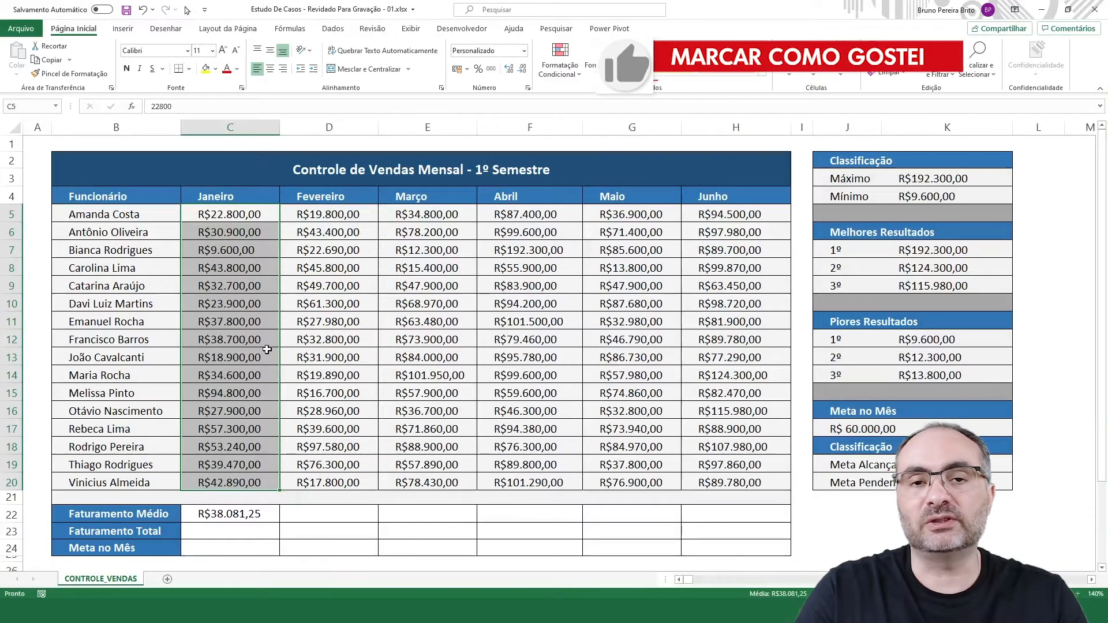
key("Return")
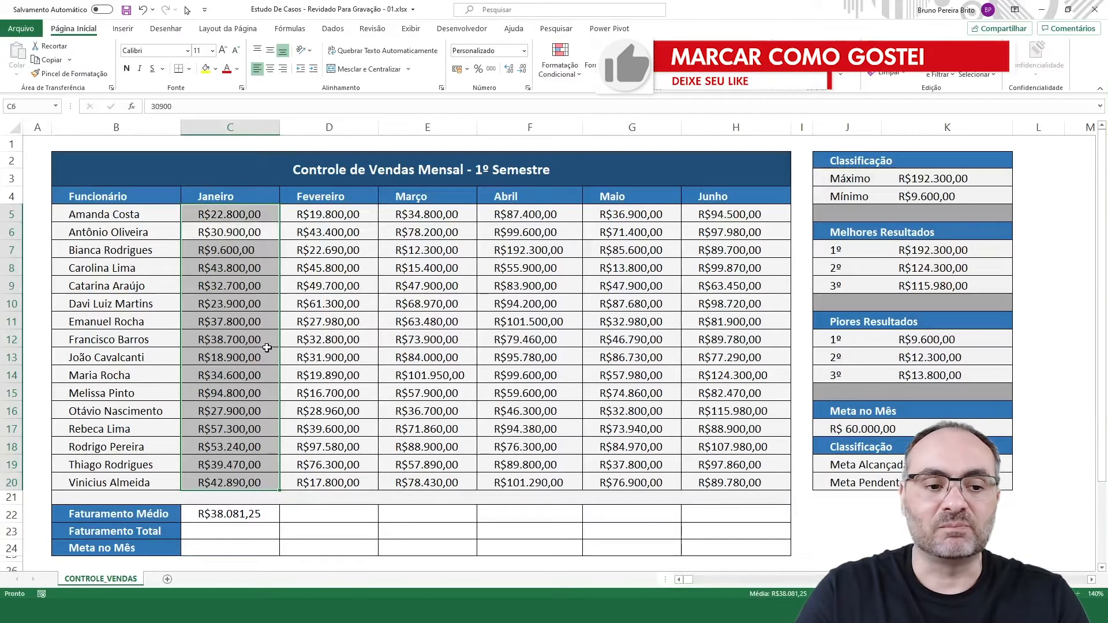
left_click(357, 516)
left_click(433, 513)
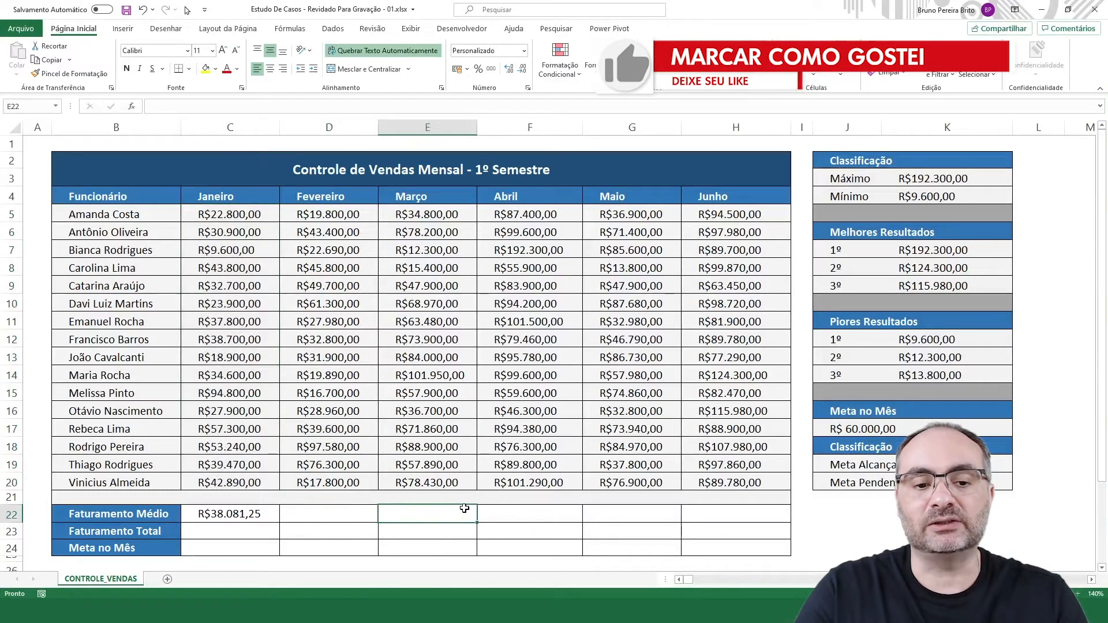
Step: Copy January's average formula from C22 across to June in H22 and check the formulas in C22 and H22
left_click(234, 513)
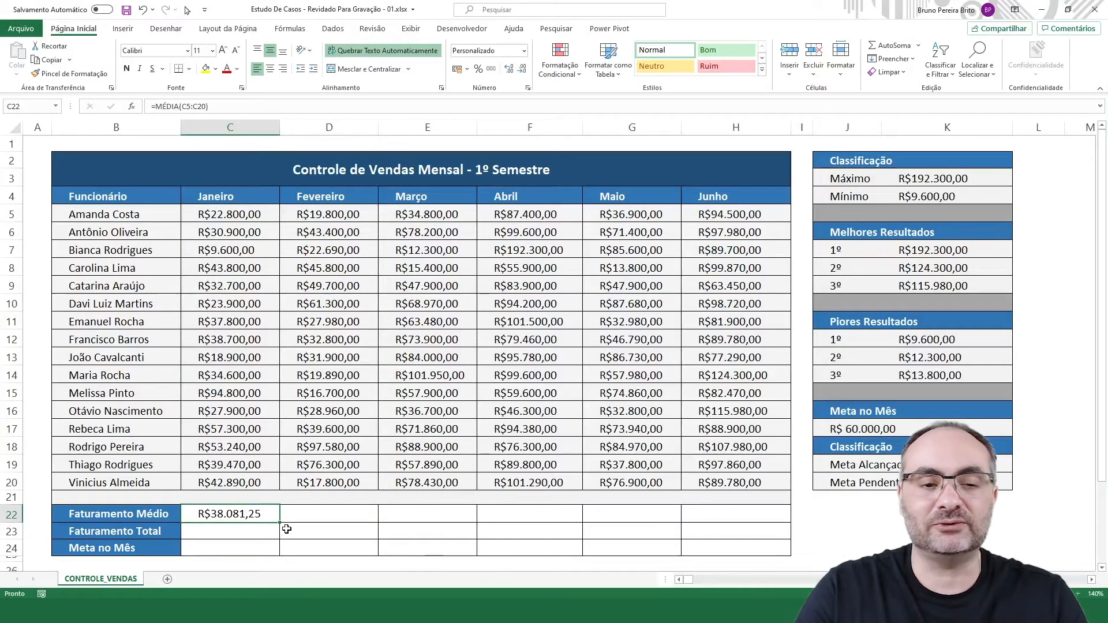
left_click_drag(279, 523, 753, 517)
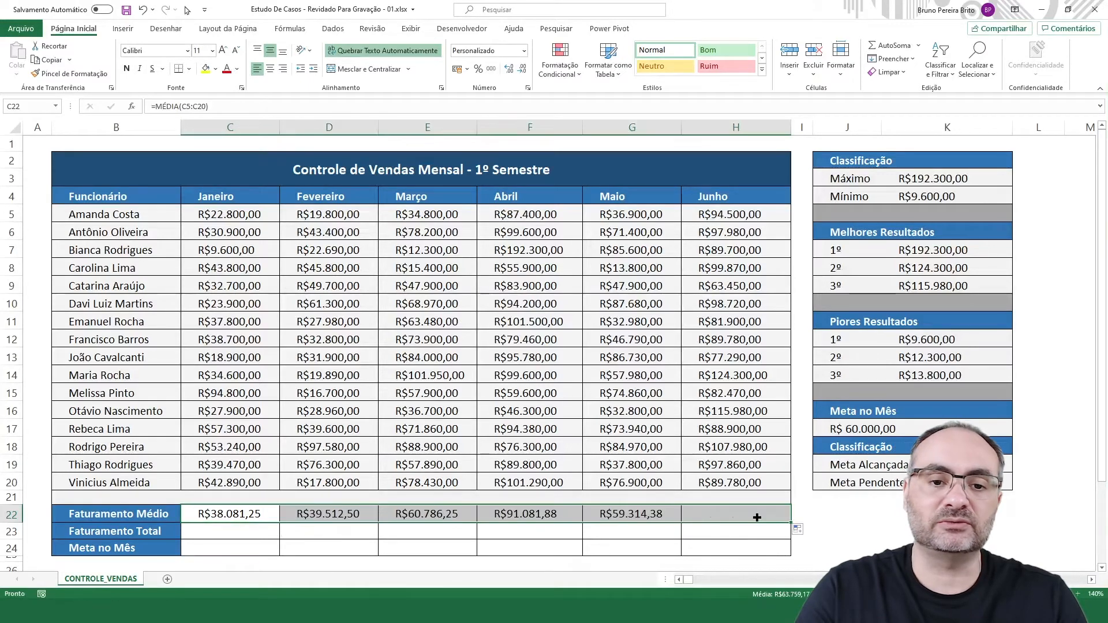
double_click(241, 516)
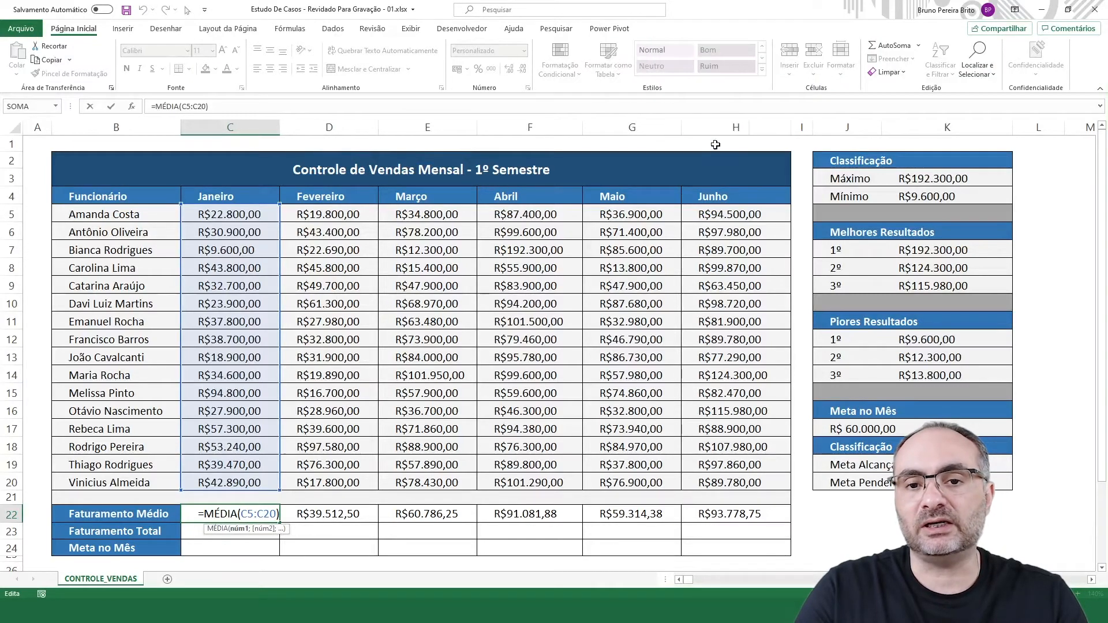
key("Return")
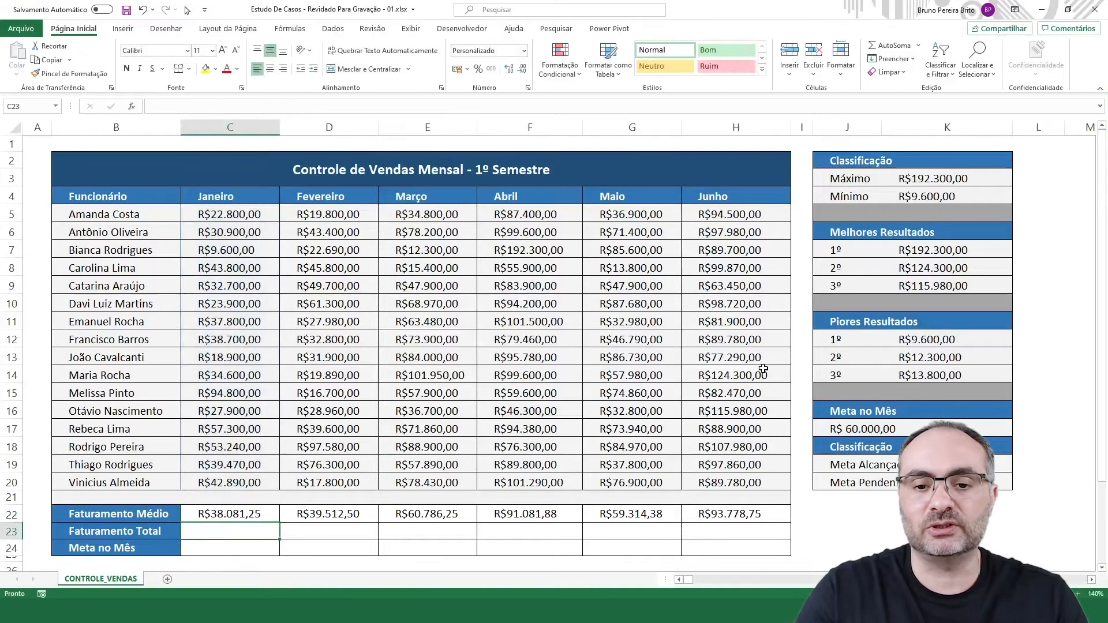
double_click(763, 516)
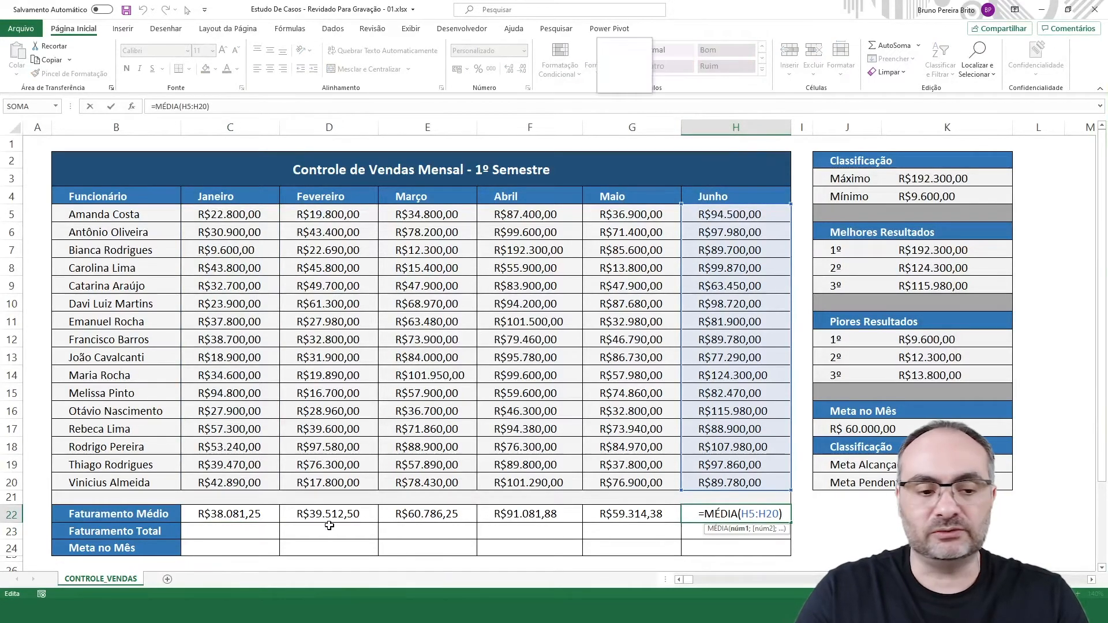
key("Return")
Step: Enter =SOMA(C5:C20) in C23 to calculate January's revenue in the Faturamento Total row
left_click(255, 531)
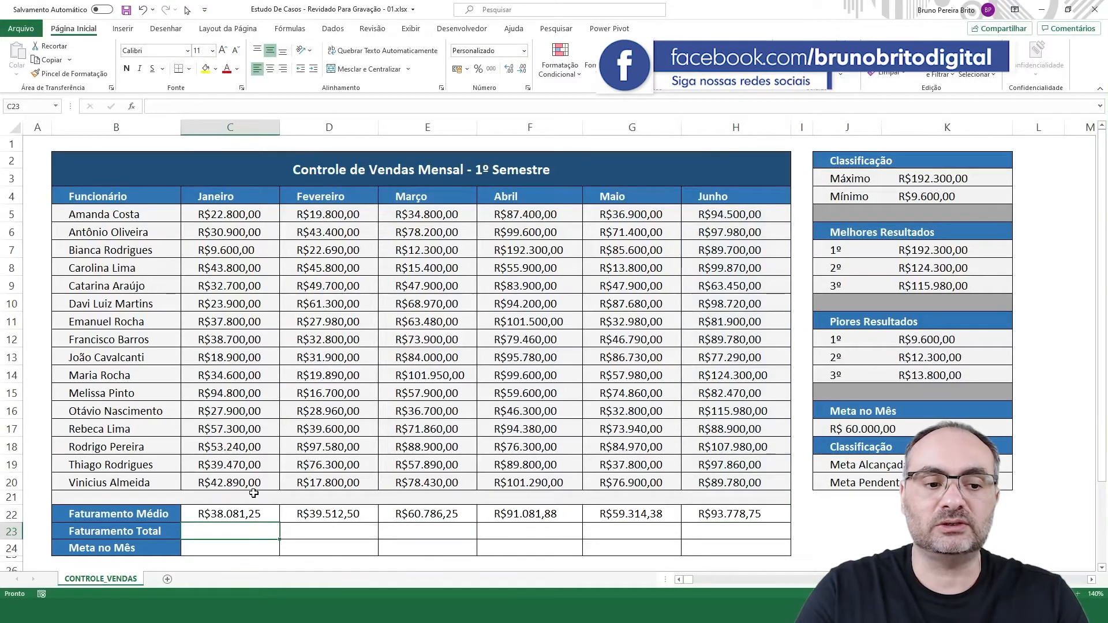
type("=")
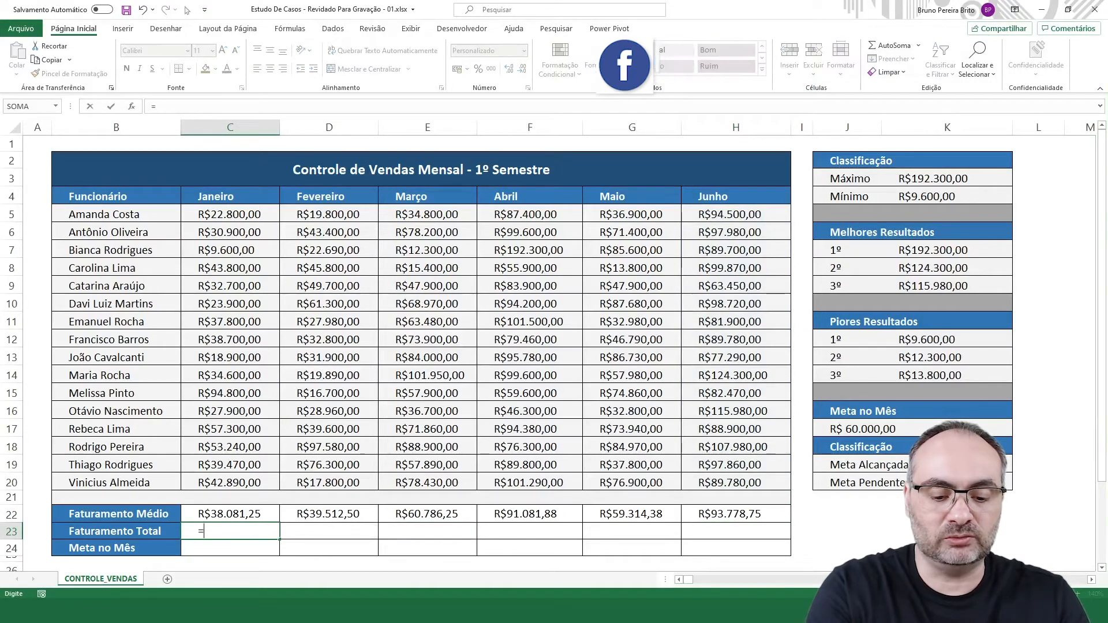
type("soma")
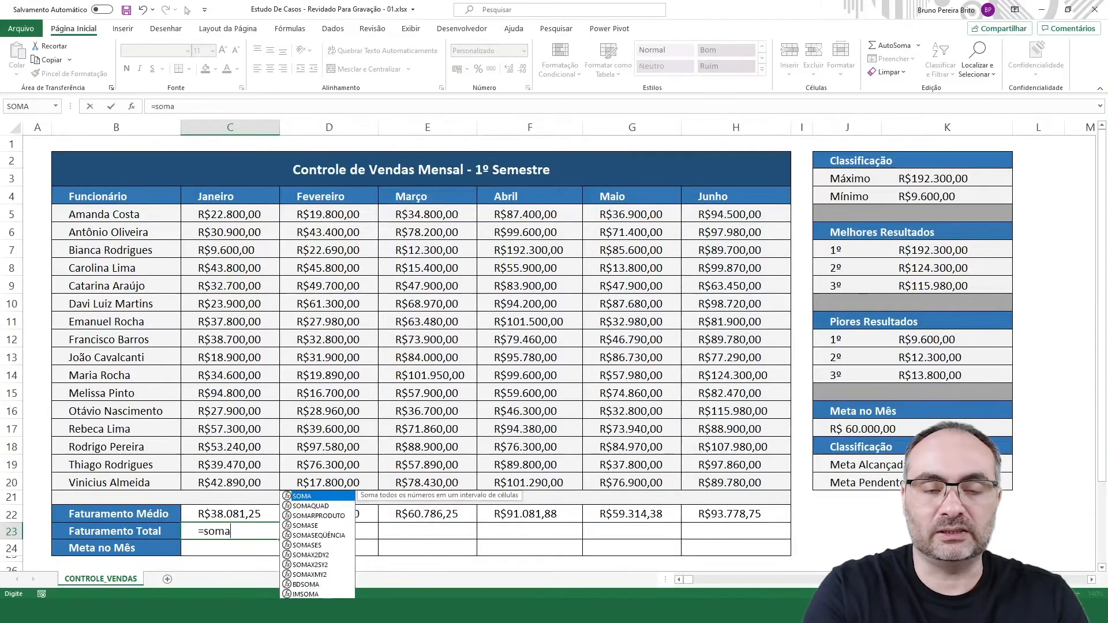
key("Tab")
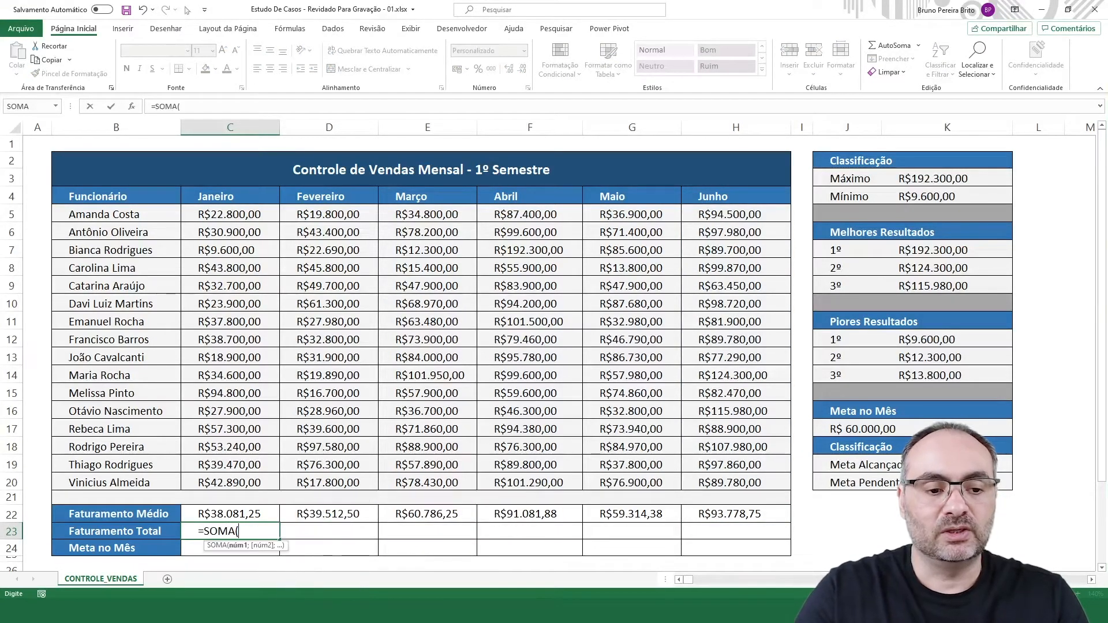
left_click_drag(245, 216, 243, 481)
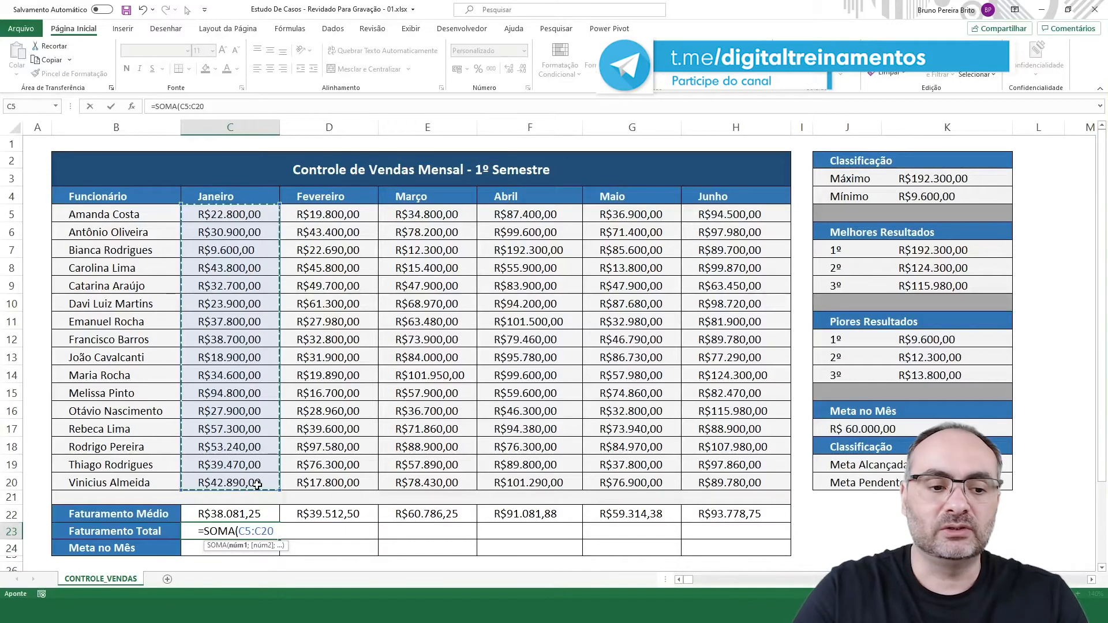
key("Return")
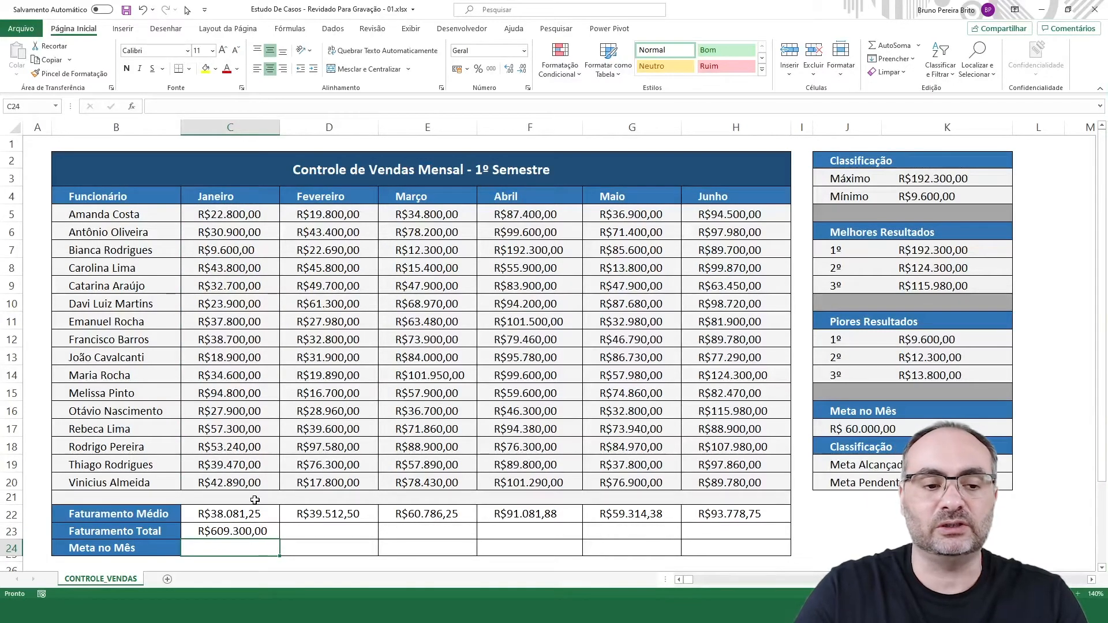
Step: Copy January's total formula from C23 across to June in H23 and check the formulas in C23 and H23
left_click(257, 528)
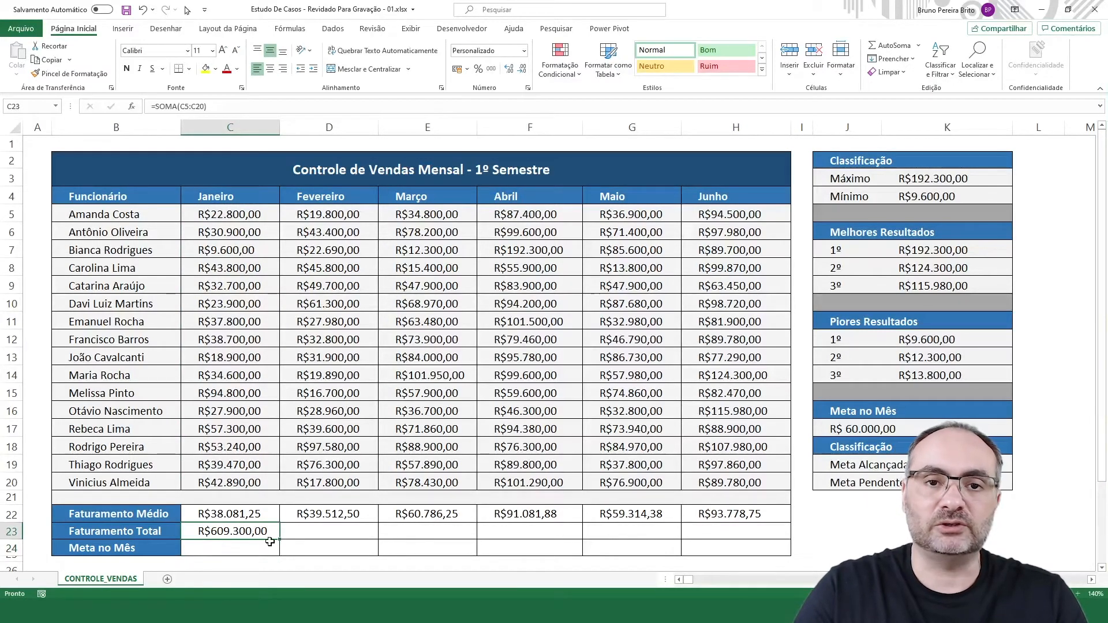
left_click_drag(279, 538, 754, 538)
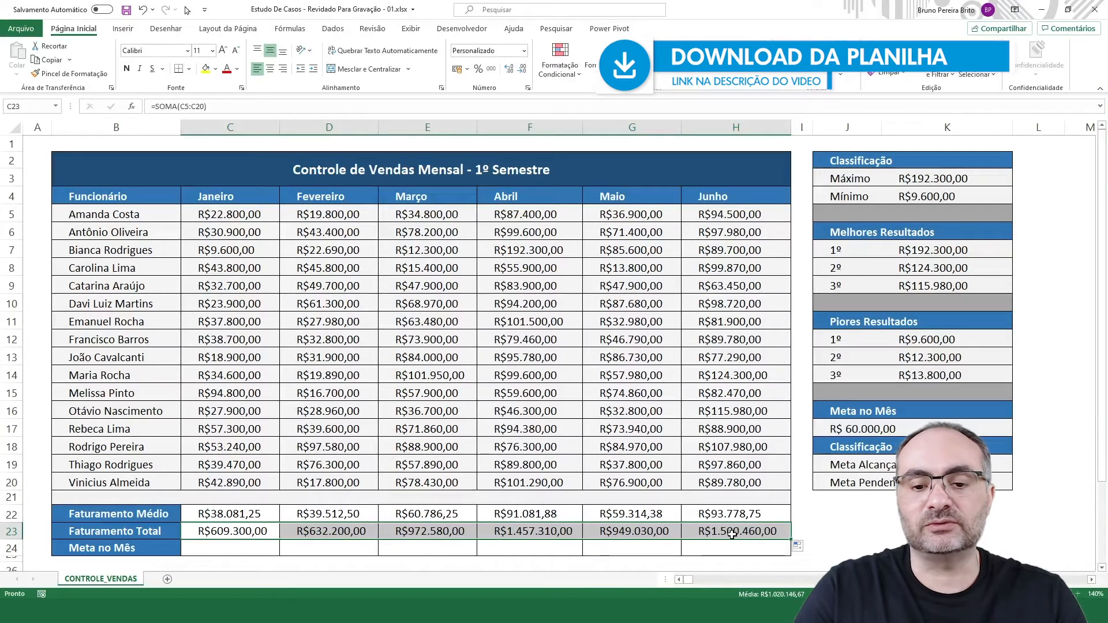
double_click(273, 525)
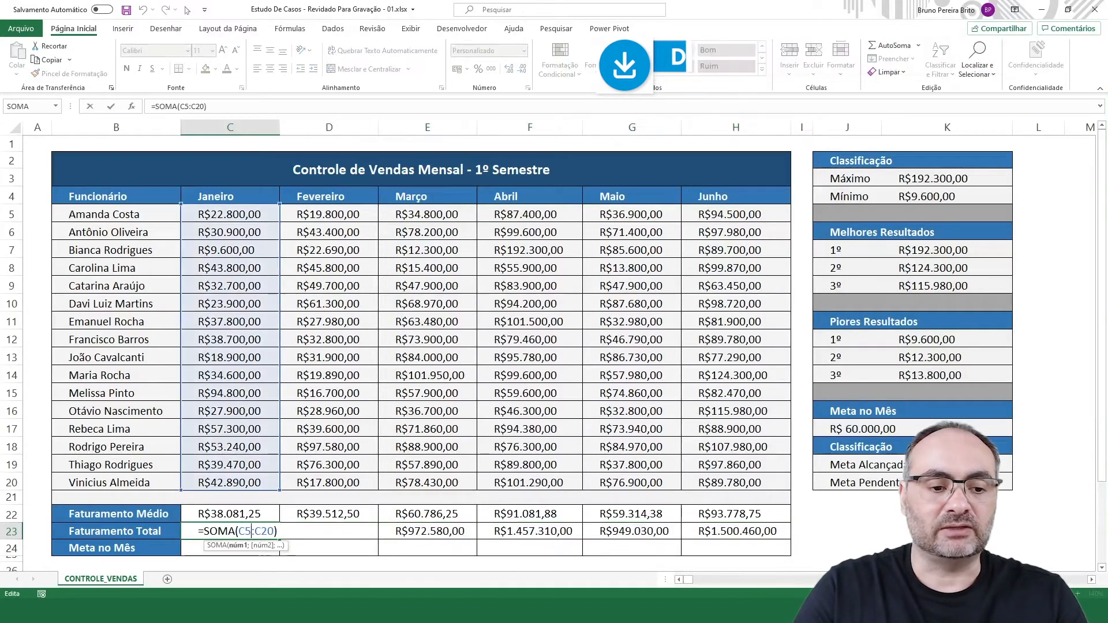
key("Return")
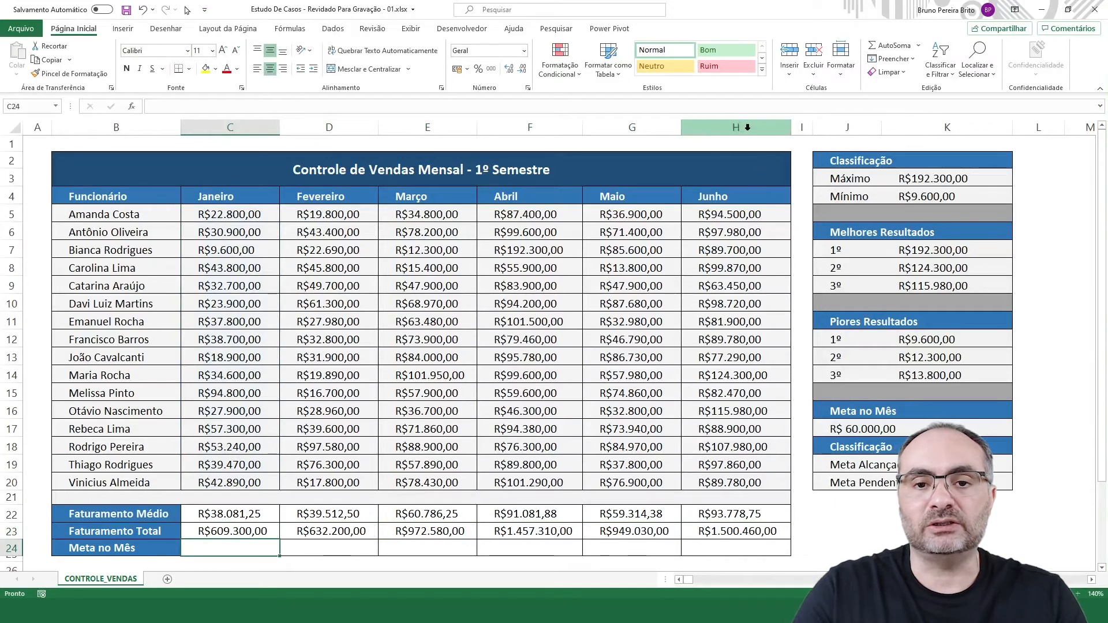
double_click(749, 532)
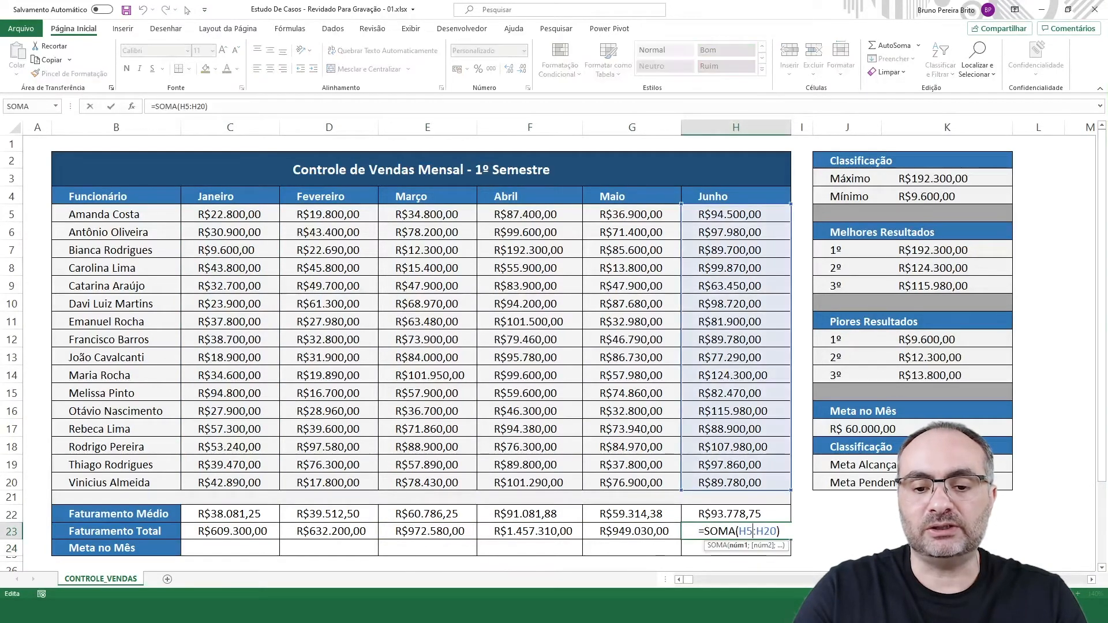
key("Return")
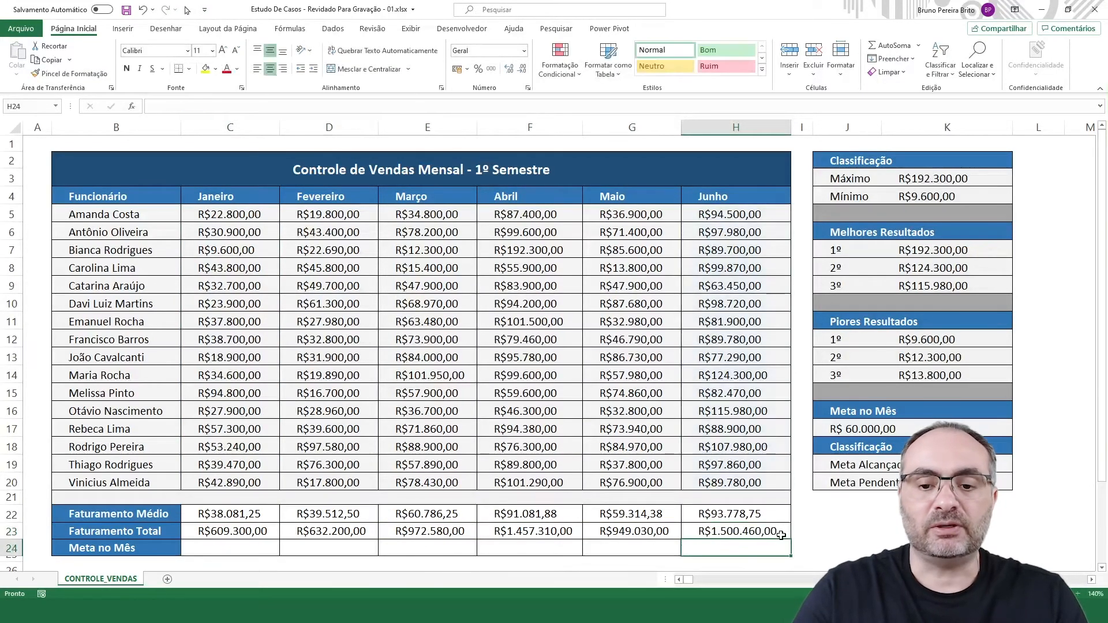
Step: Write =SE(C22>=J17;J19;J20) in C24 to classify January's average against the monthly target in the Meta no Mês row
left_click(265, 550)
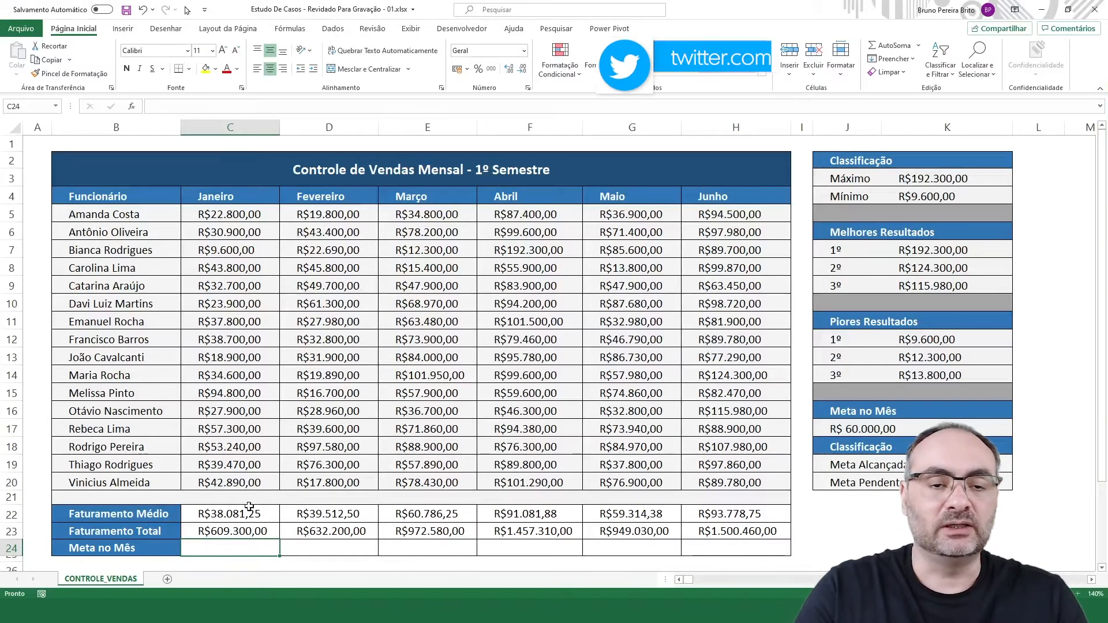
type("=se")
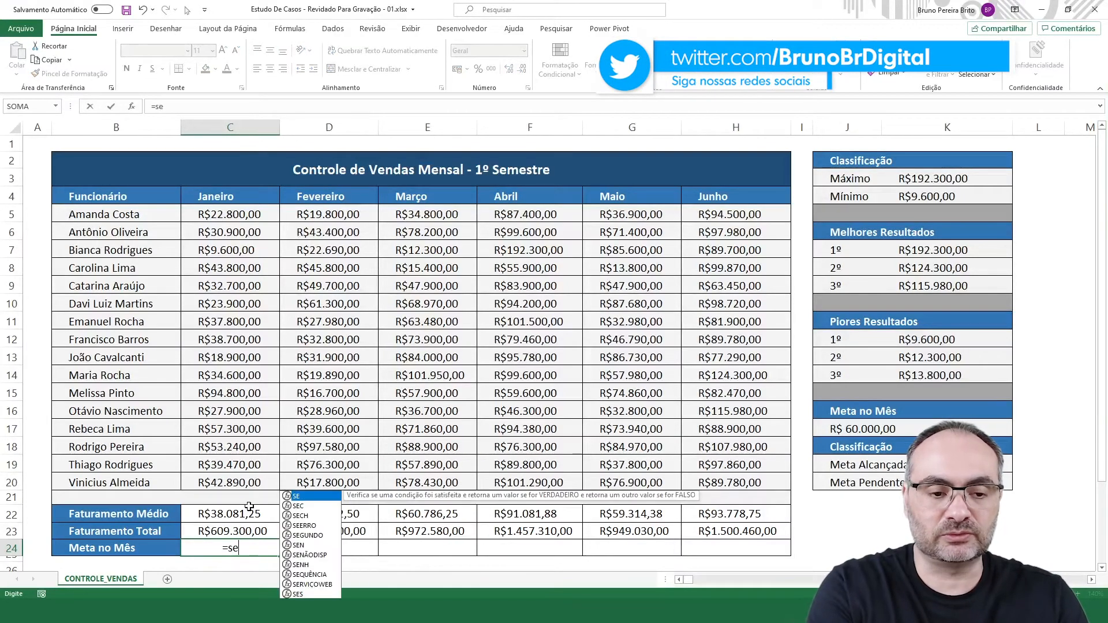
key("Tab")
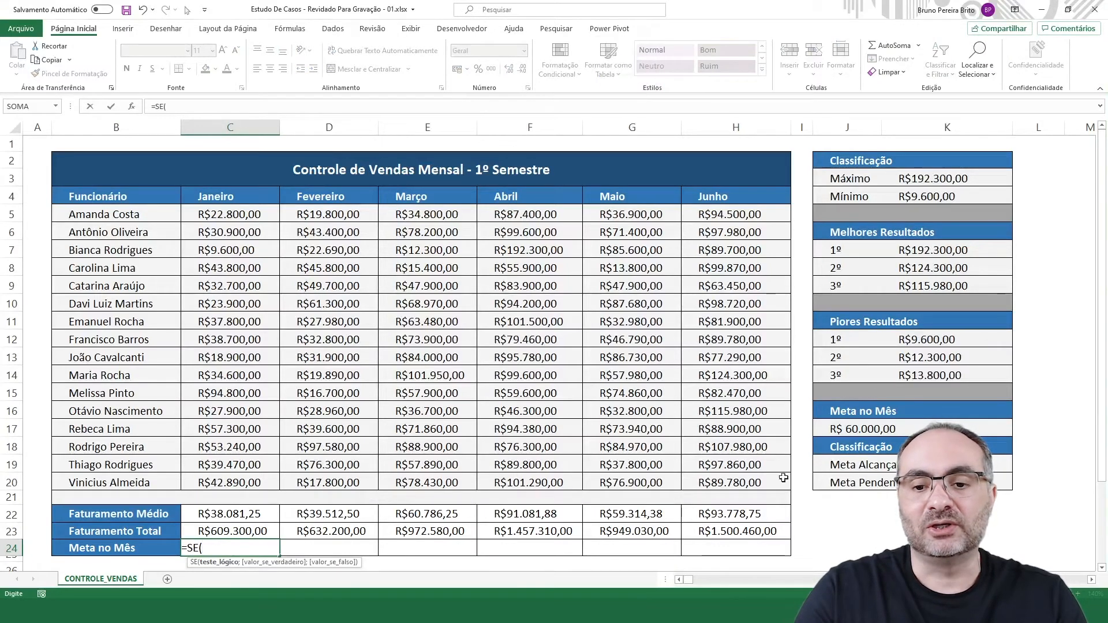
left_click(246, 516)
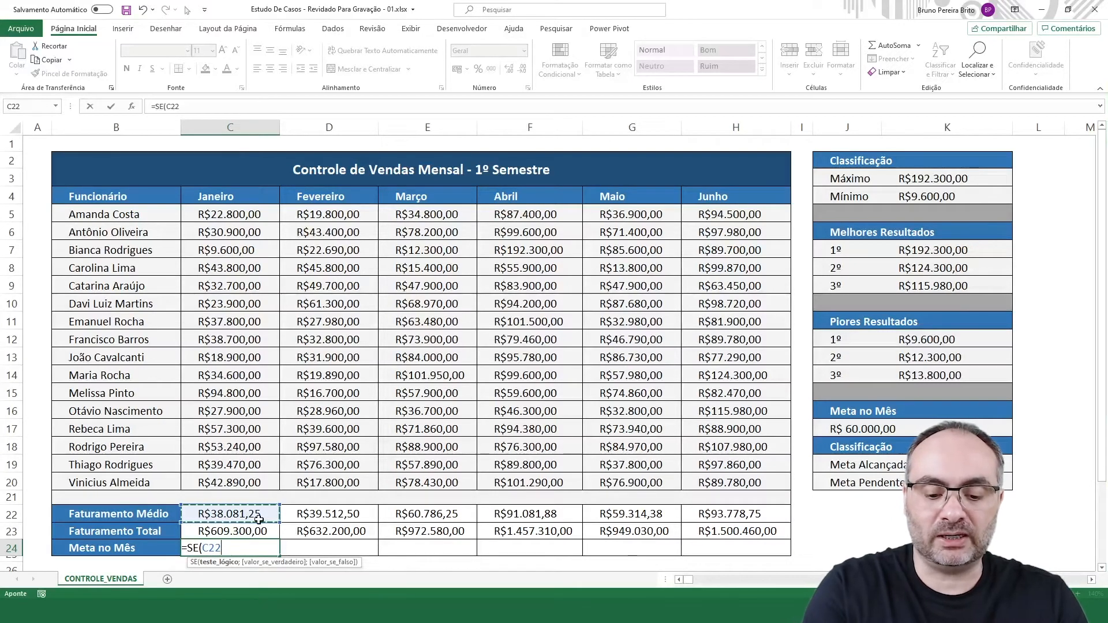
type(">")
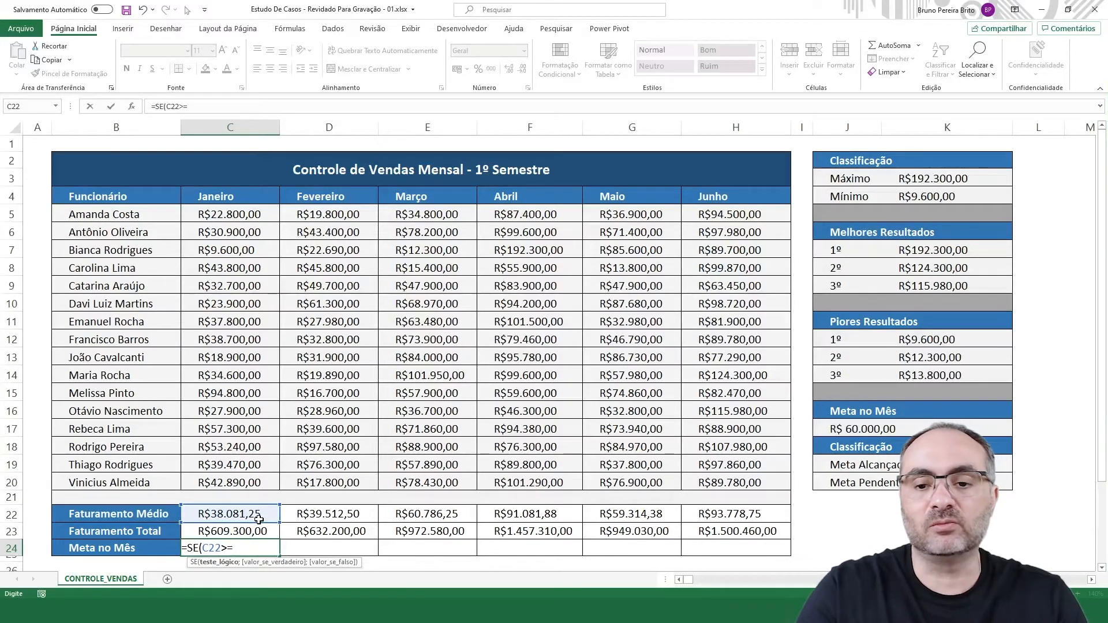
type("=")
left_click(876, 429)
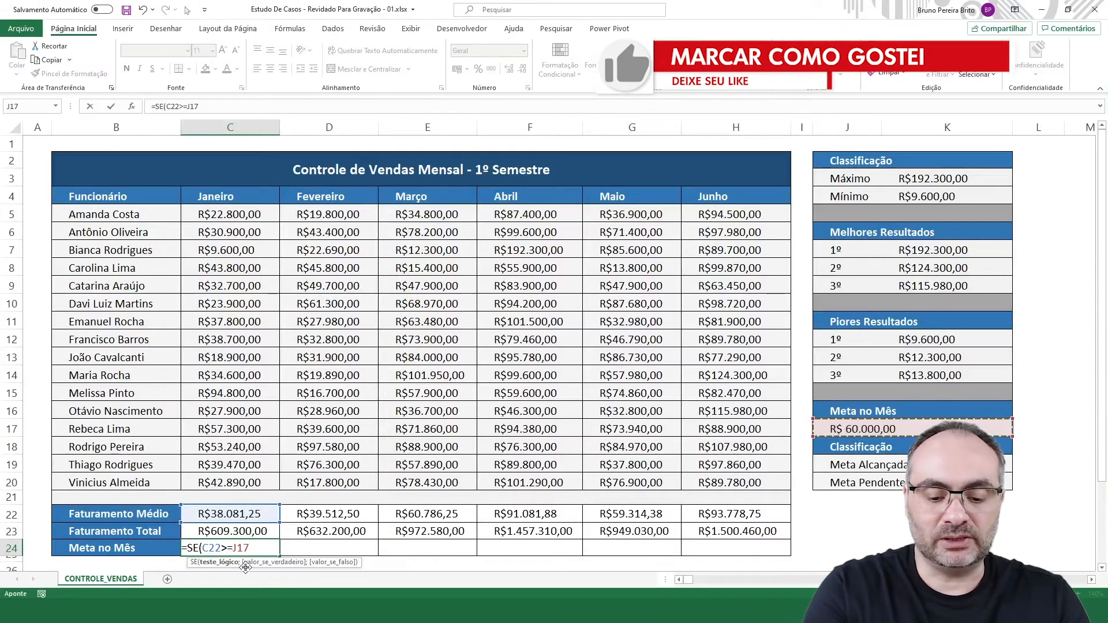
type(";")
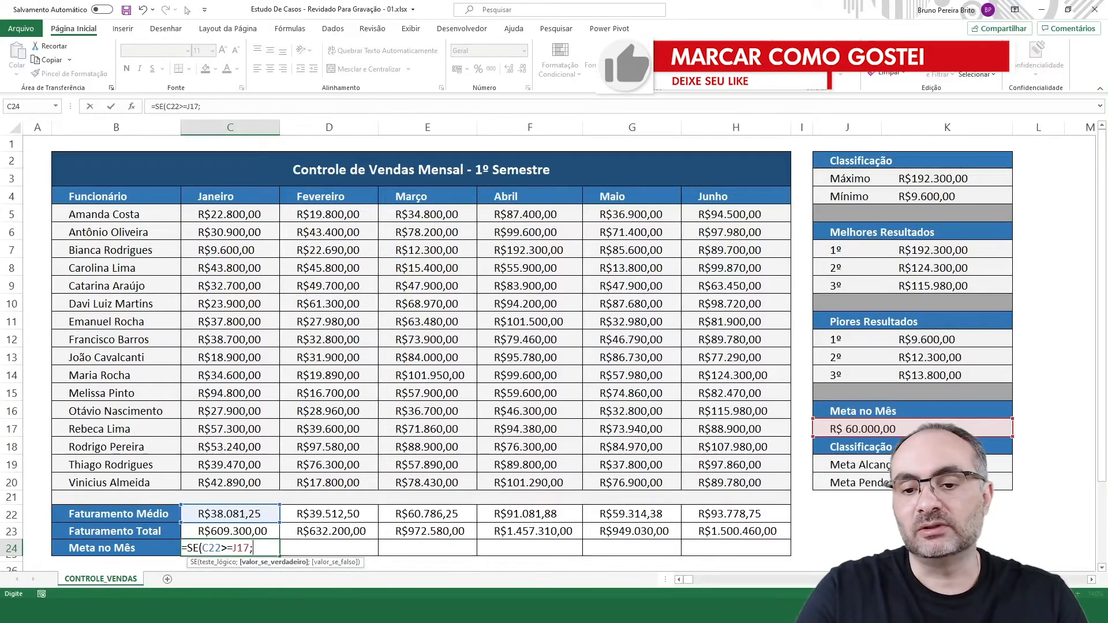
left_click(848, 465)
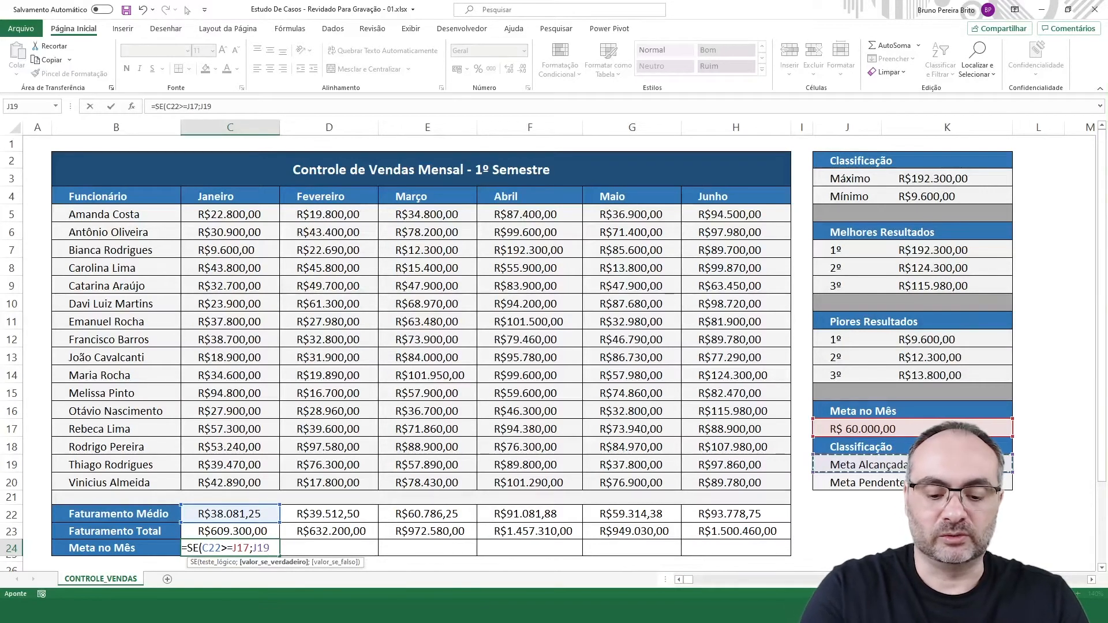
type(";")
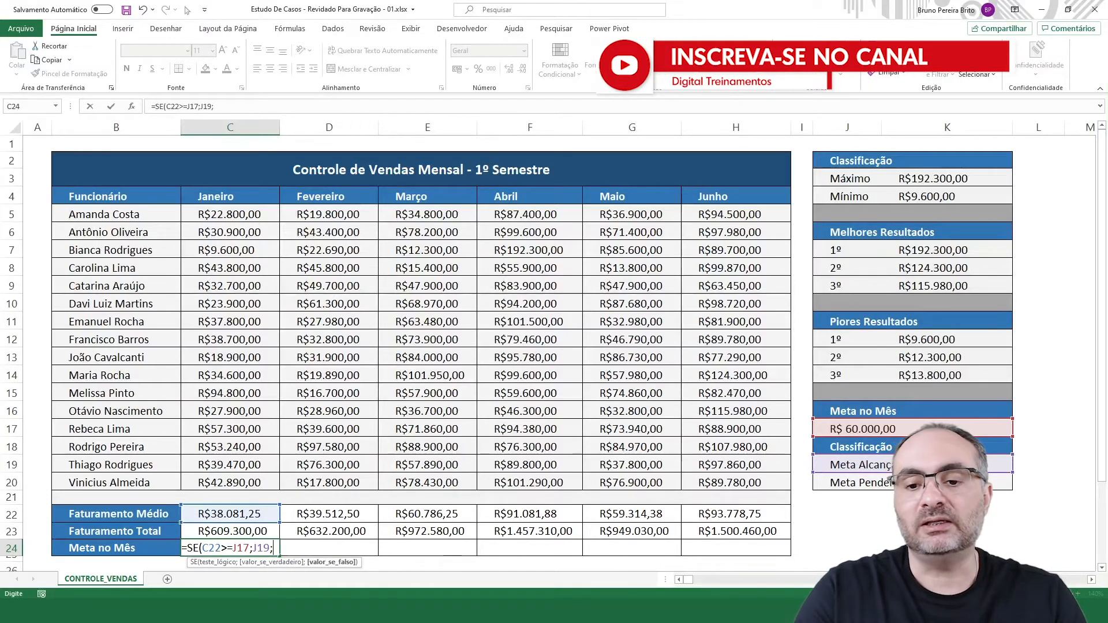
left_click(857, 483)
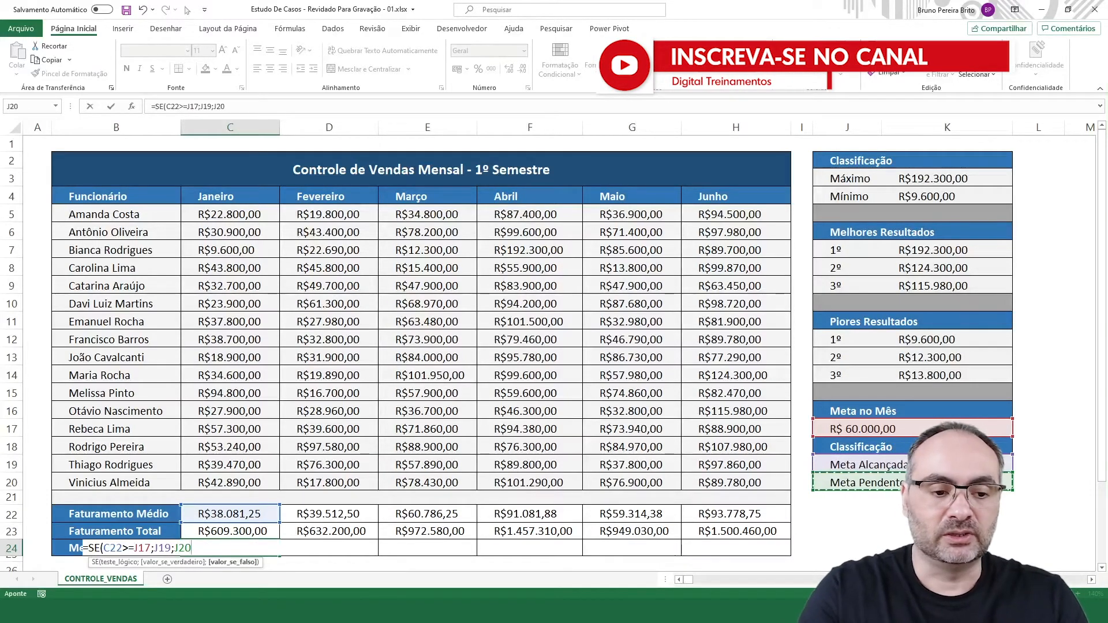
type(")")
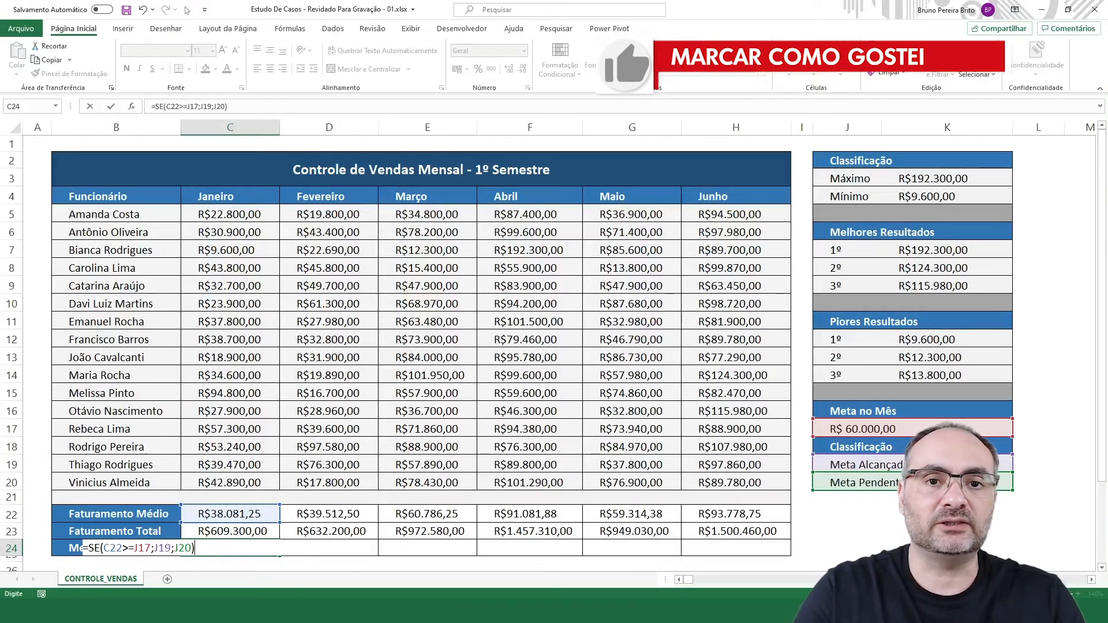
Step: Review the logical test C22>=J17, the true value J19 and the false value J20 in C24's formula, and commit it
left_click_drag(103, 549, 151, 549)
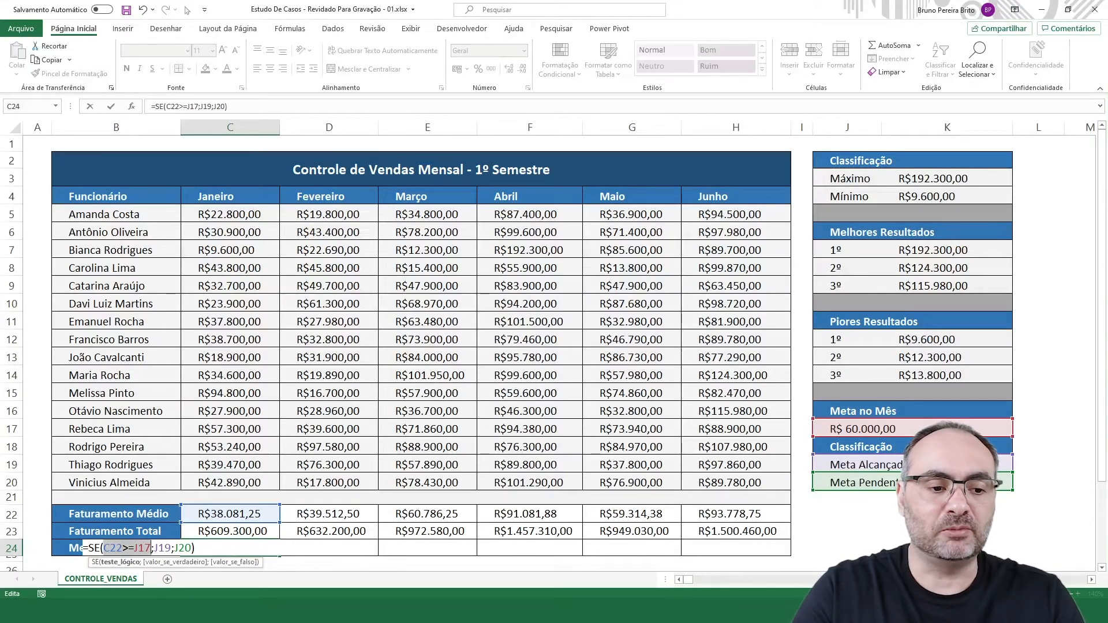
key("Right")
key("Right")
key("shift+Right")
key("shift+Right")
key("shift+Right")
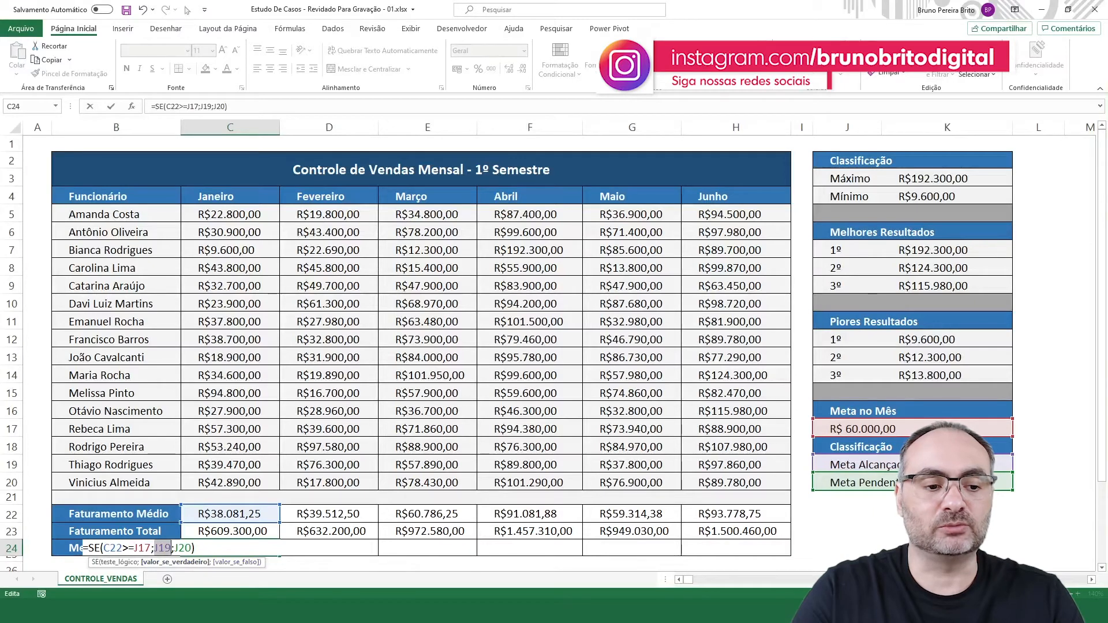
key("Right")
key("Right")
key("shift+Right")
key("shift+Right")
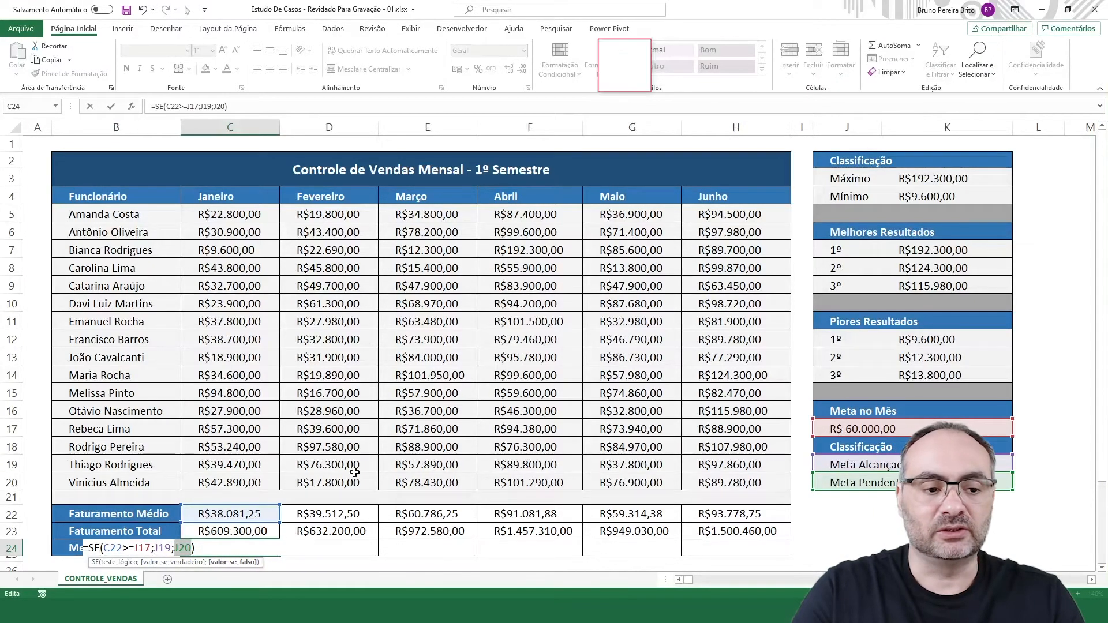
key("Return")
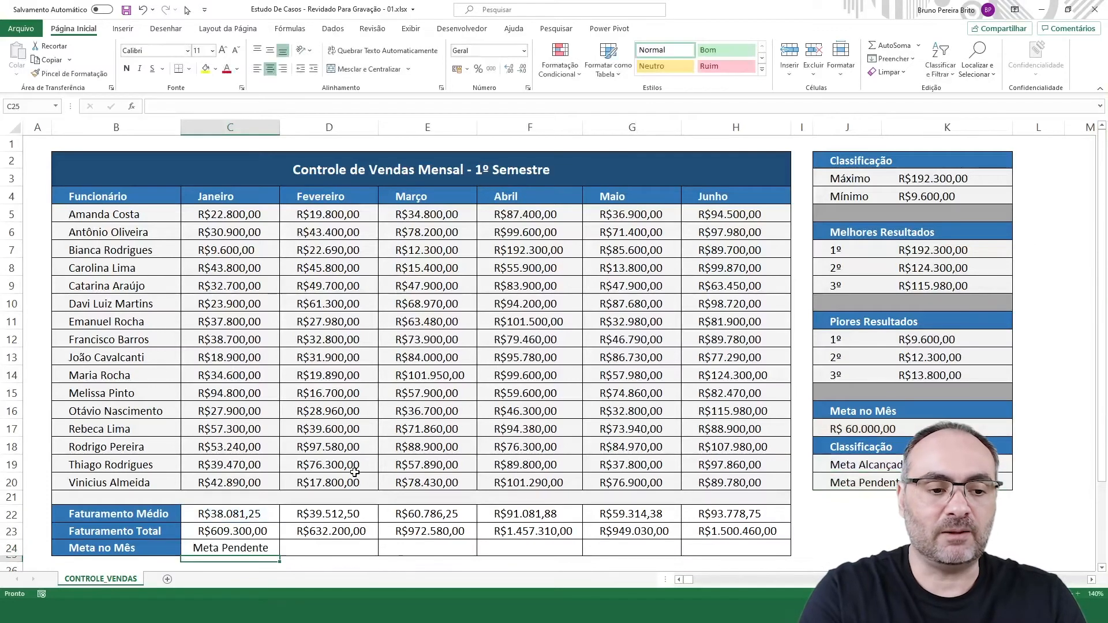
Step: Review January's average in C22 and the C22 and J17 references in C24's target formula
left_click(257, 513)
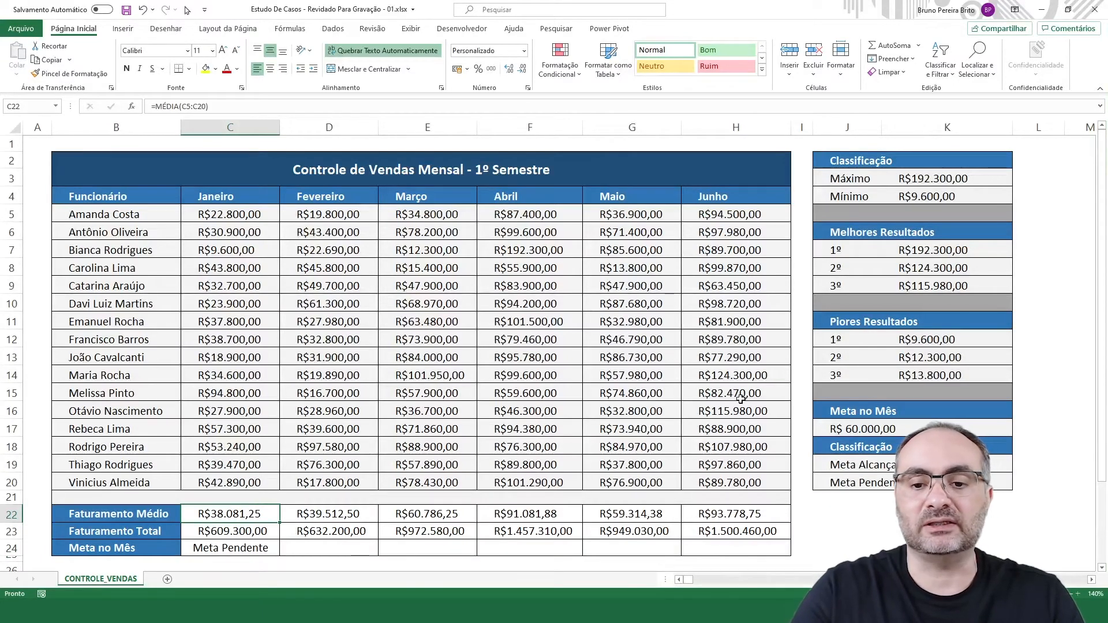
left_click(252, 552)
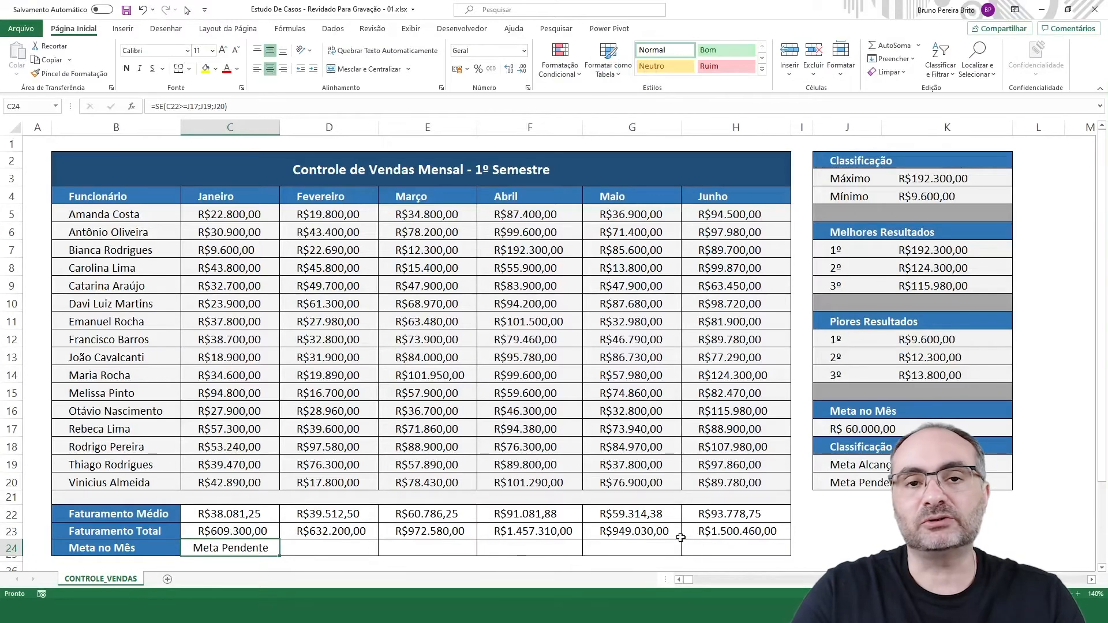
double_click(258, 547)
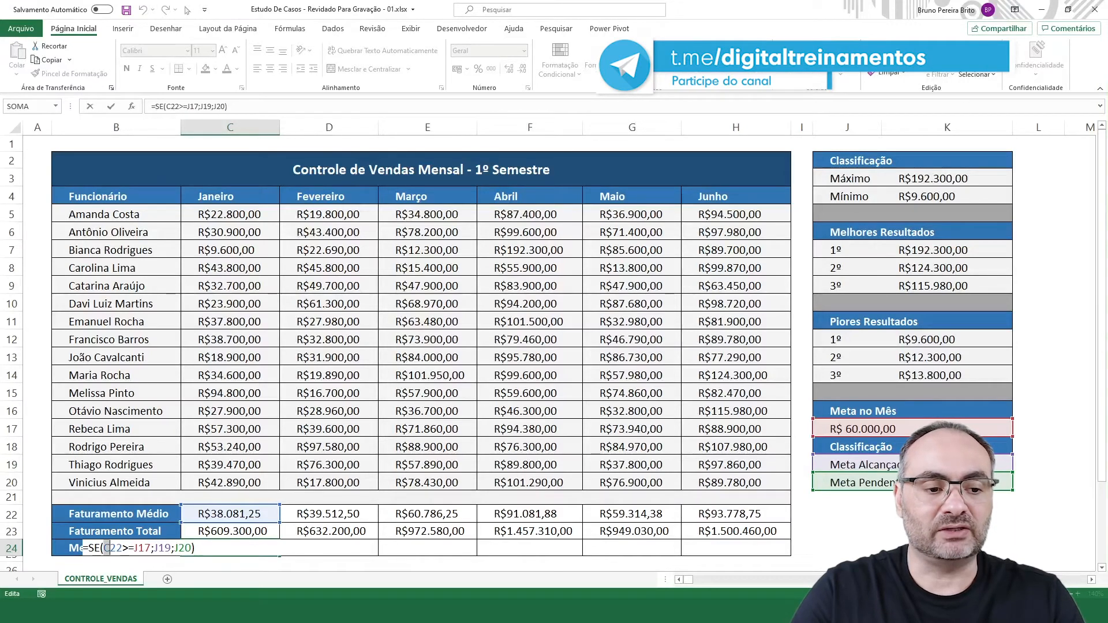
key("shift+Right")
key("shift+Right")
key("shift+Right")
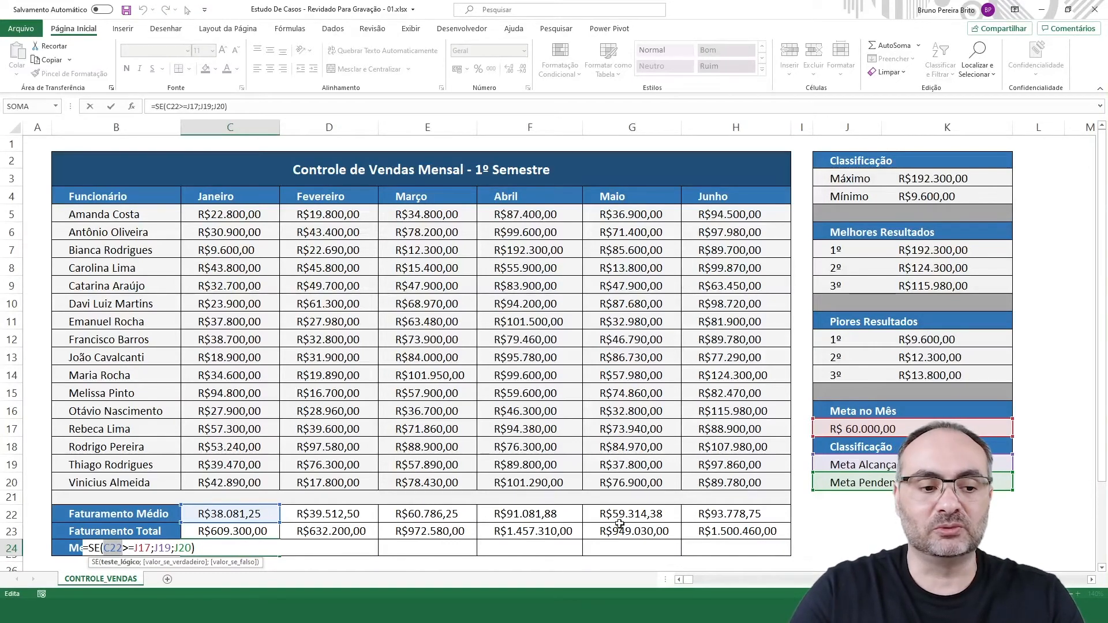
key("Right")
key("Right")
key("Right")
key("shift+Right")
key("shift+Right")
key("shift+Right")
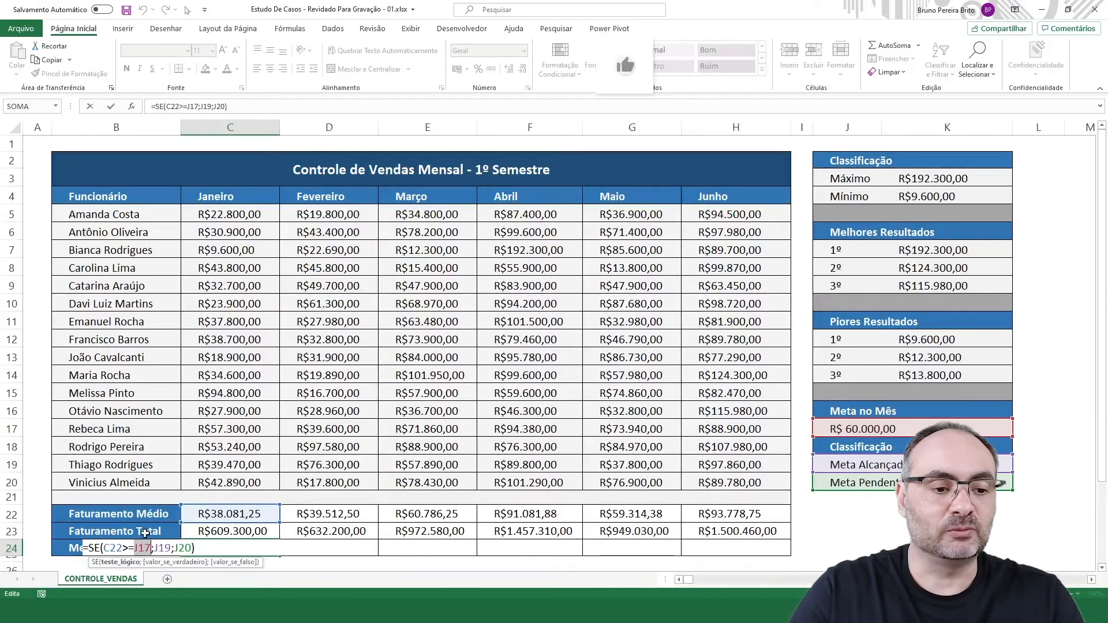
Step: Make the J17, J19 and J20 references absolute in C24, leaving C22 relative, and commit =SE(C22>=$J$17;$J$19;$J$20)
left_click(144, 548)
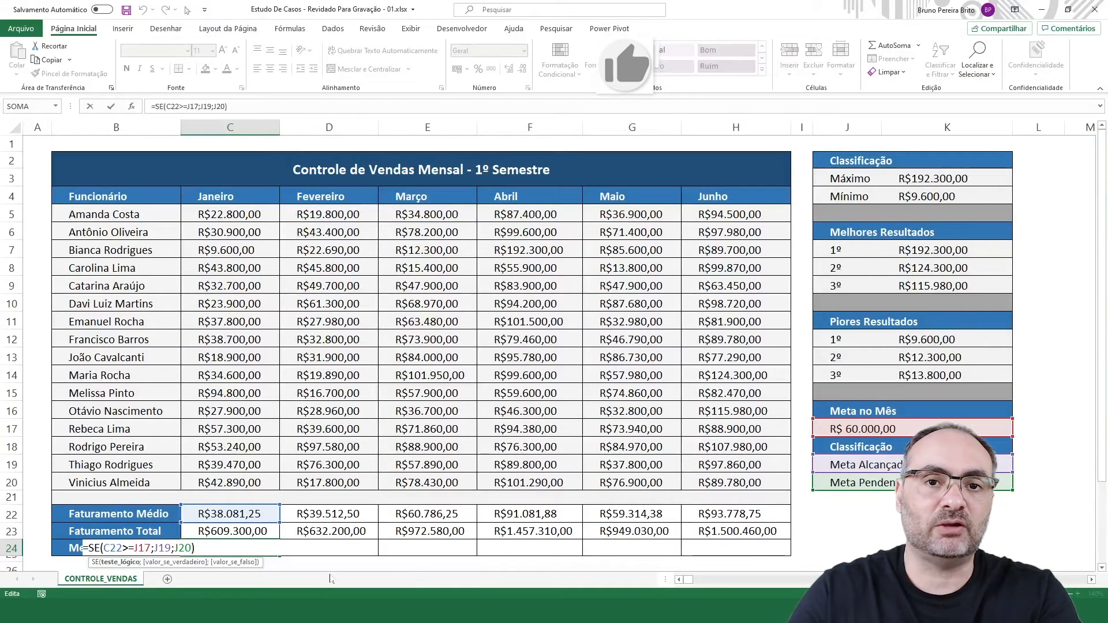
key("F4")
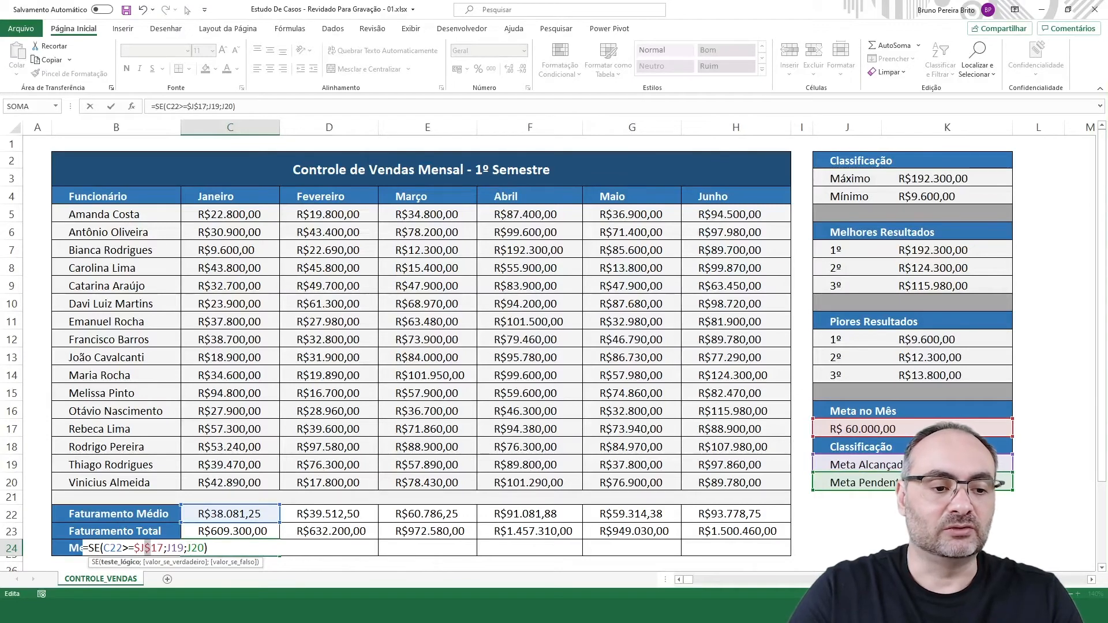
left_click(178, 548)
key("F4")
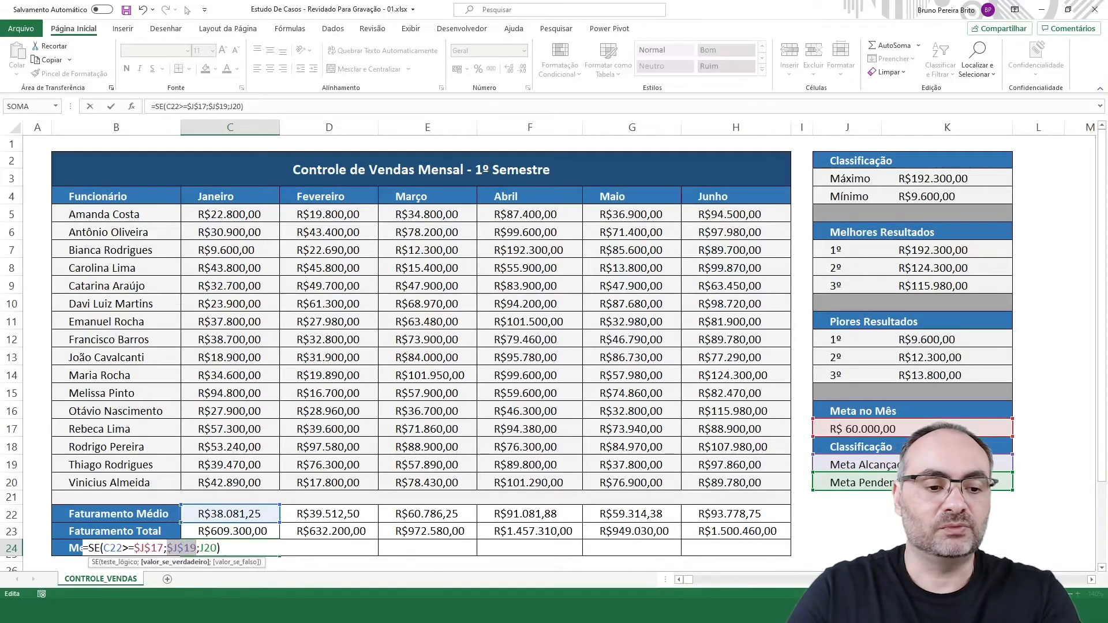
key("Right")
key("F4")
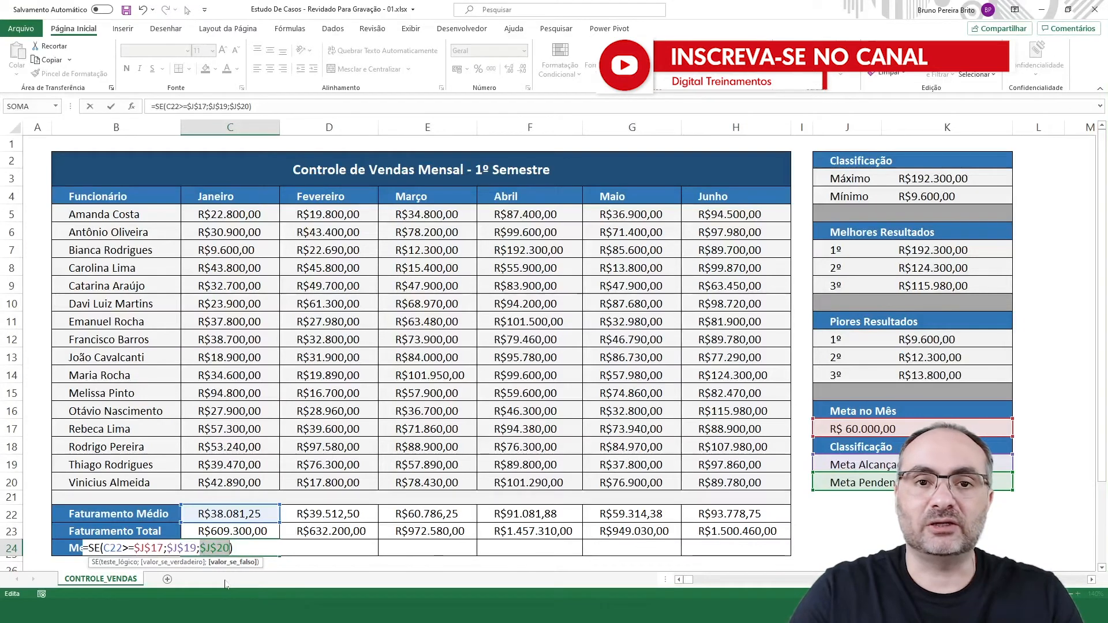
left_click_drag(104, 548, 122, 549)
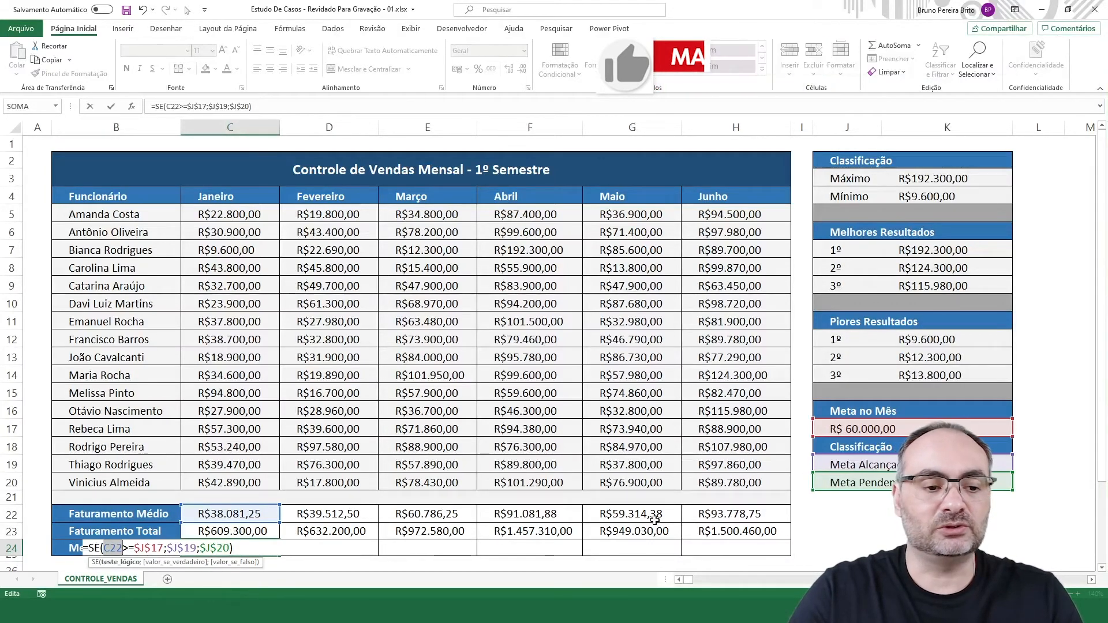
key("End")
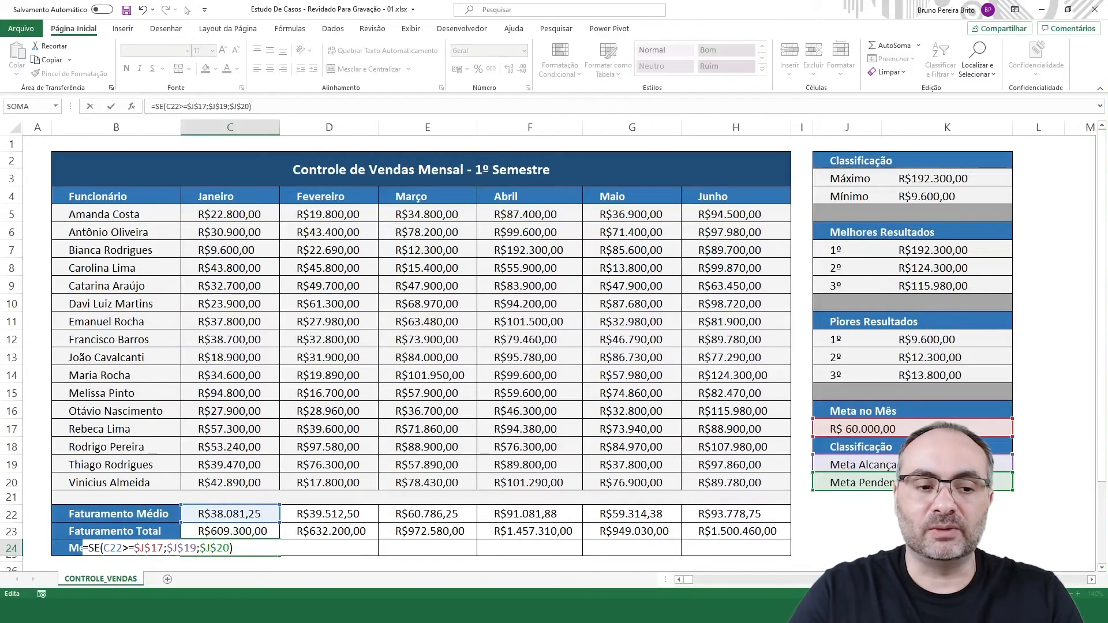
key("Return")
Step: Copy C24's target formula across to June in H24 and compare the monthly averages with their statuses, starting from January
left_click(241, 549)
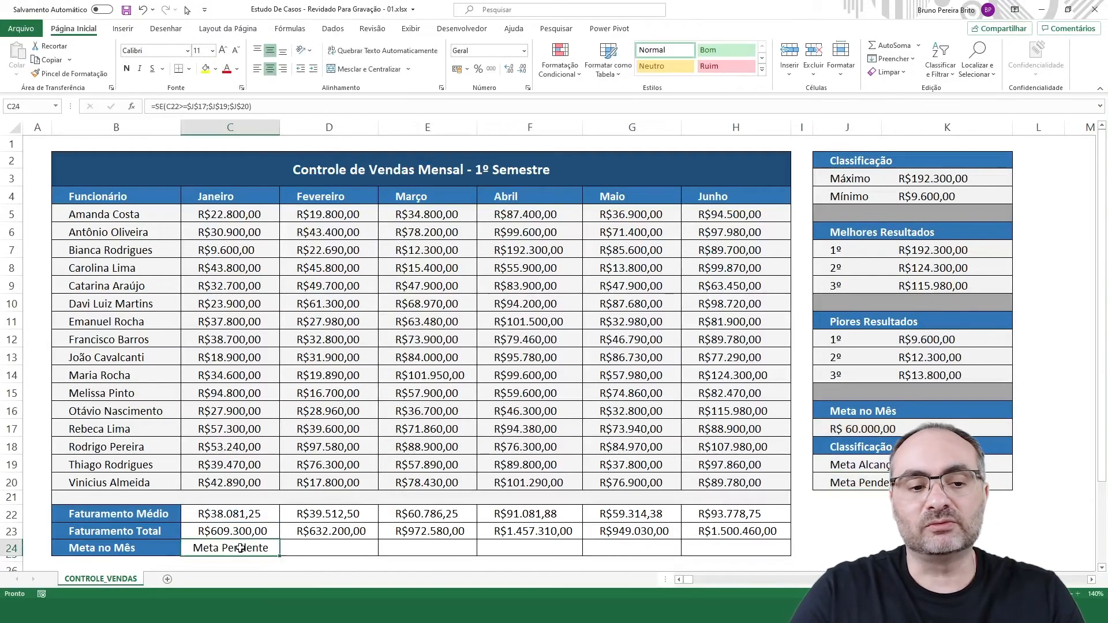
left_click_drag(275, 559, 746, 553)
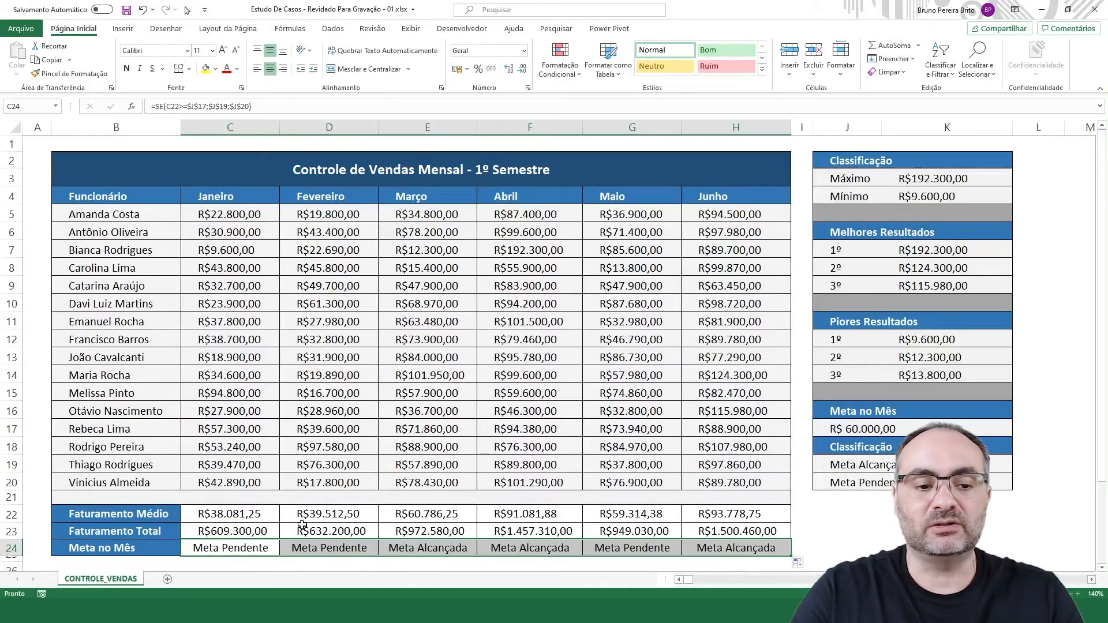
left_click(245, 510)
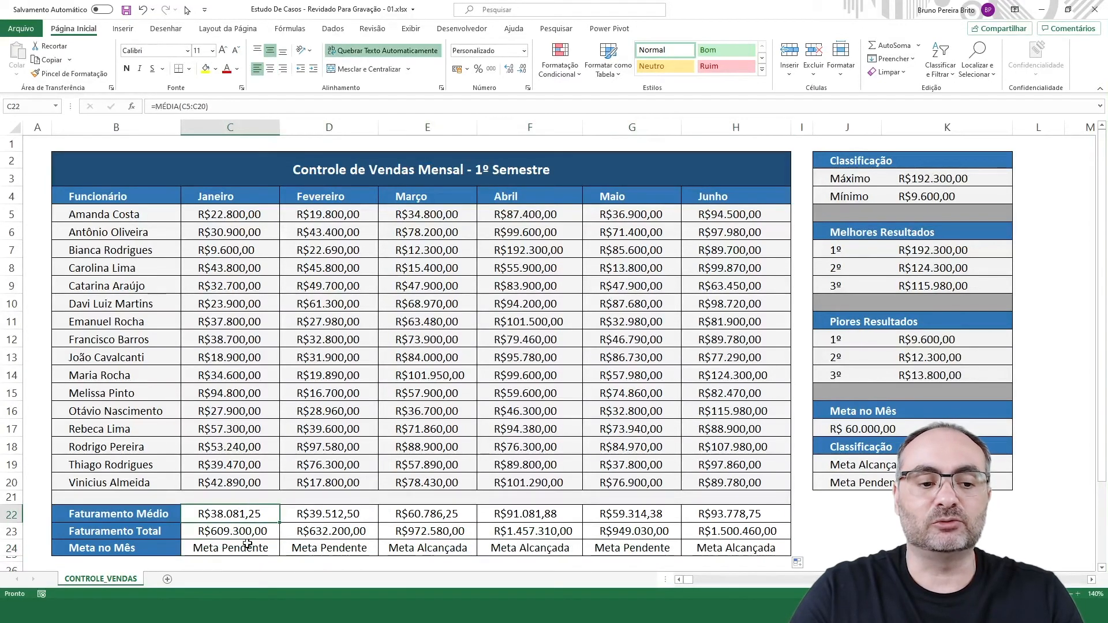
left_click(246, 552)
left_click(358, 515)
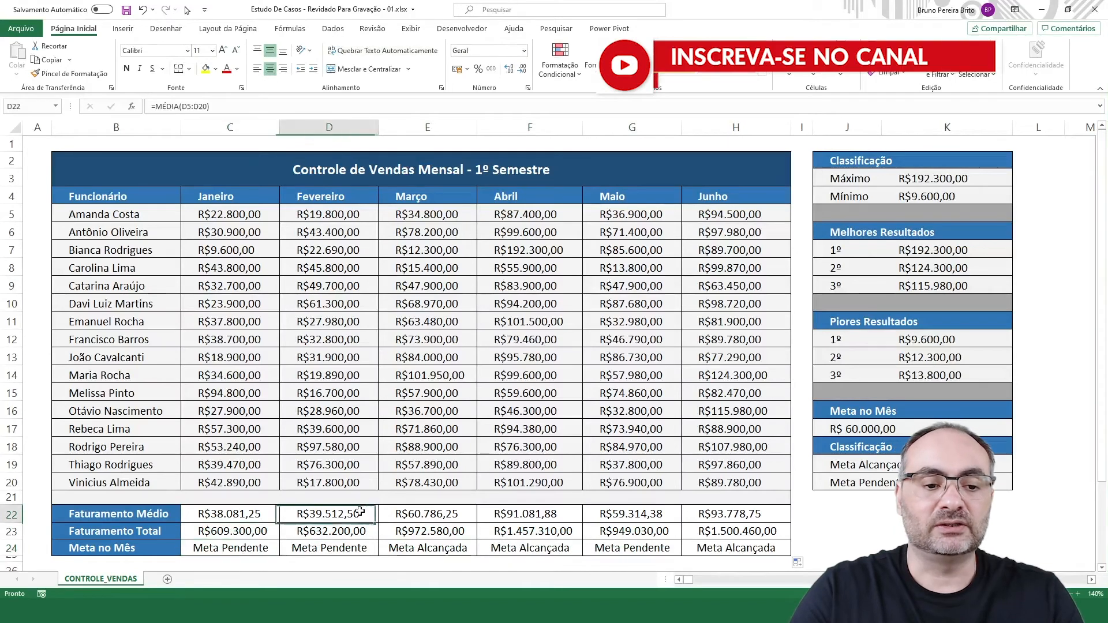
left_click(359, 552)
left_click(464, 513)
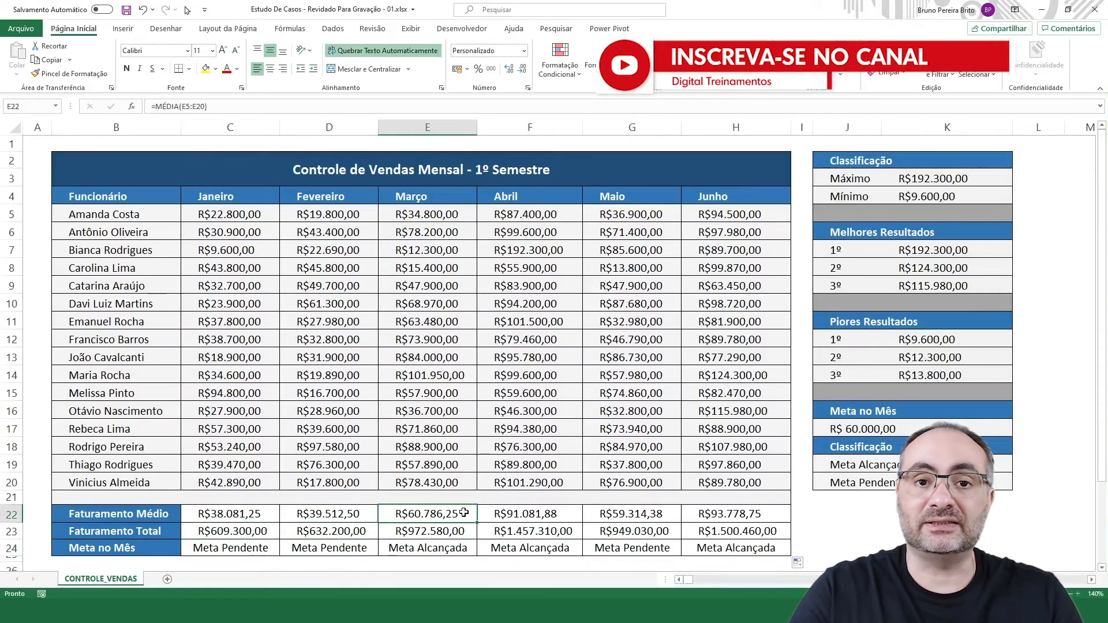
left_click(464, 549)
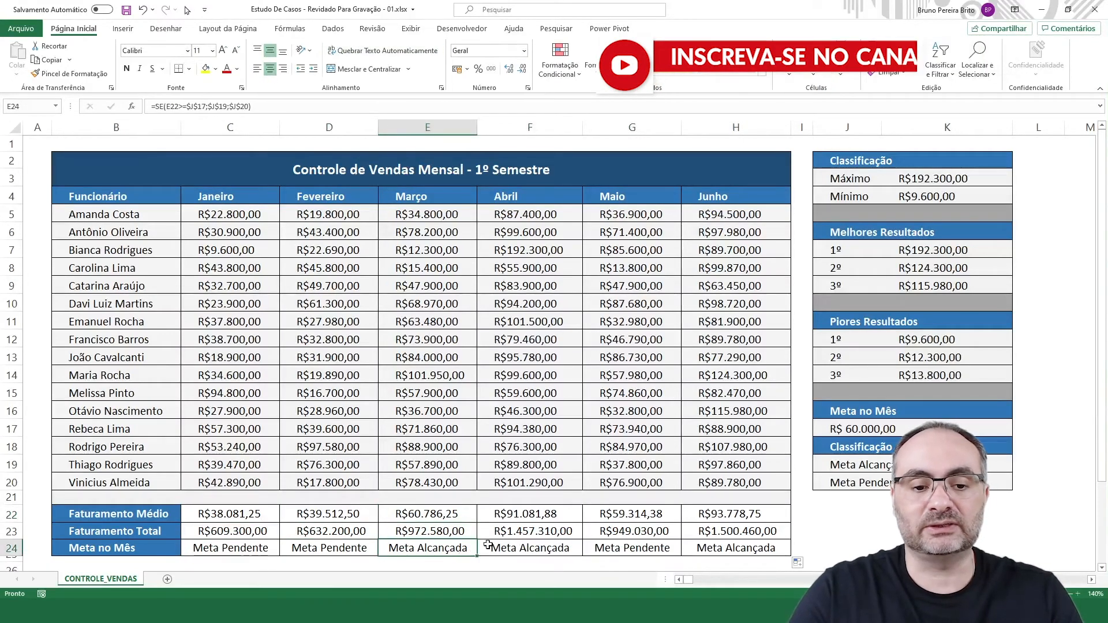
left_click(553, 511)
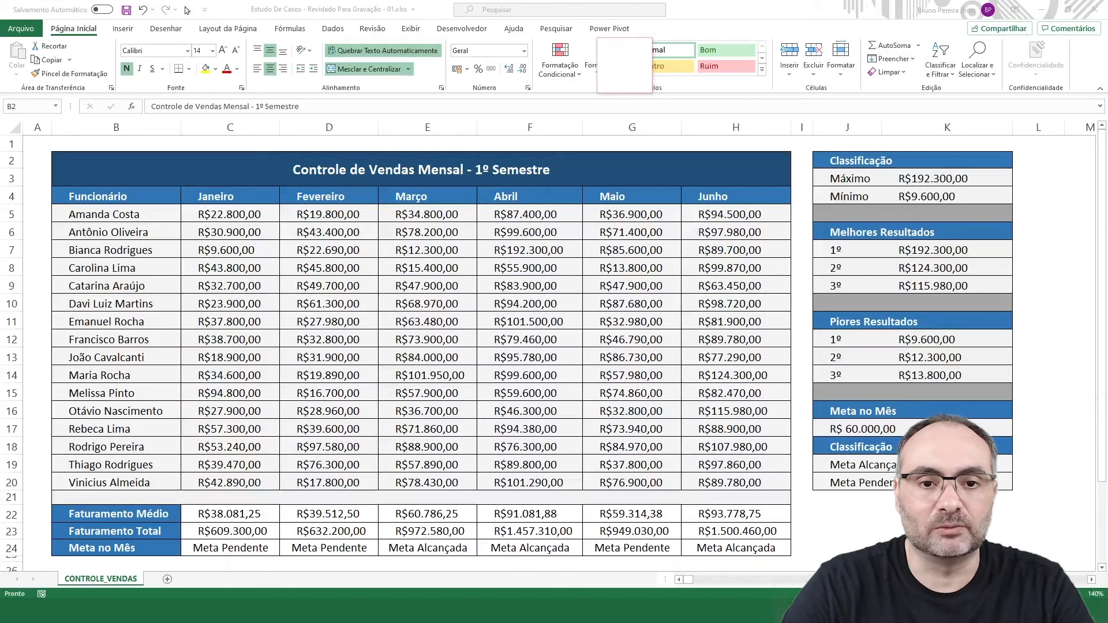
Step: Create a conditional formatting rule for C24:H24 that formats only cells whose Texto Específico contém =$J$19
left_click_drag(213, 548, 722, 549)
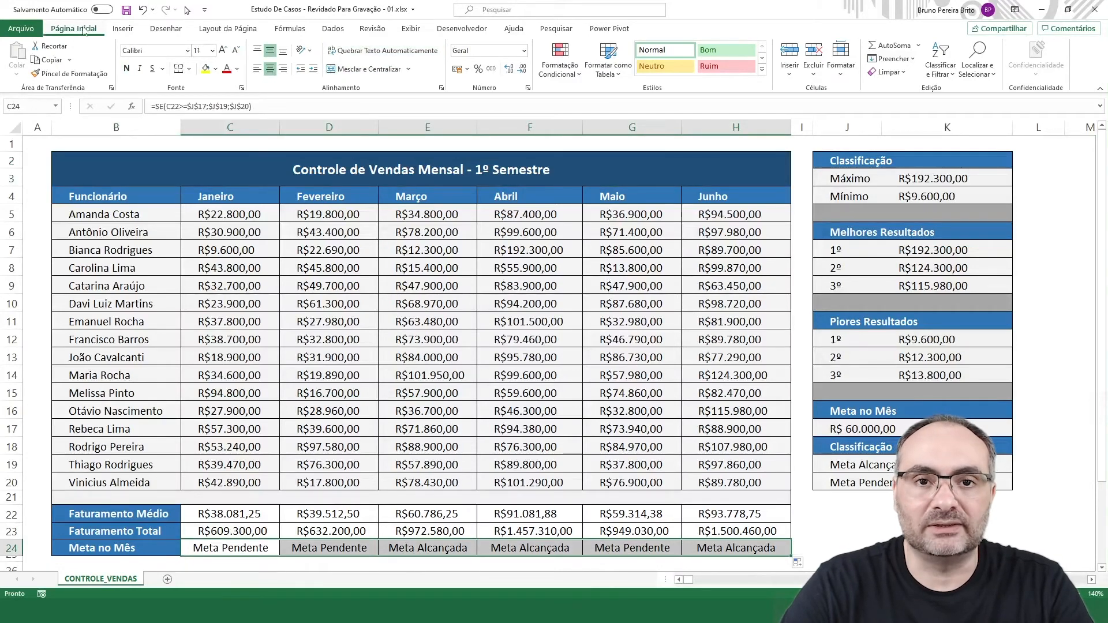
left_click(581, 77)
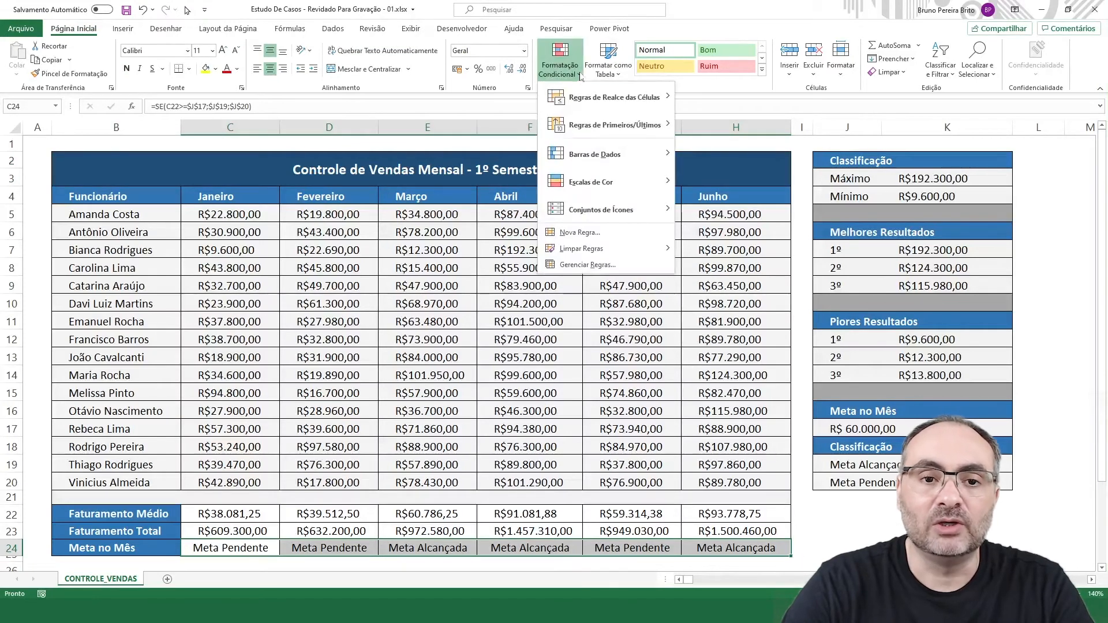
left_click(621, 267)
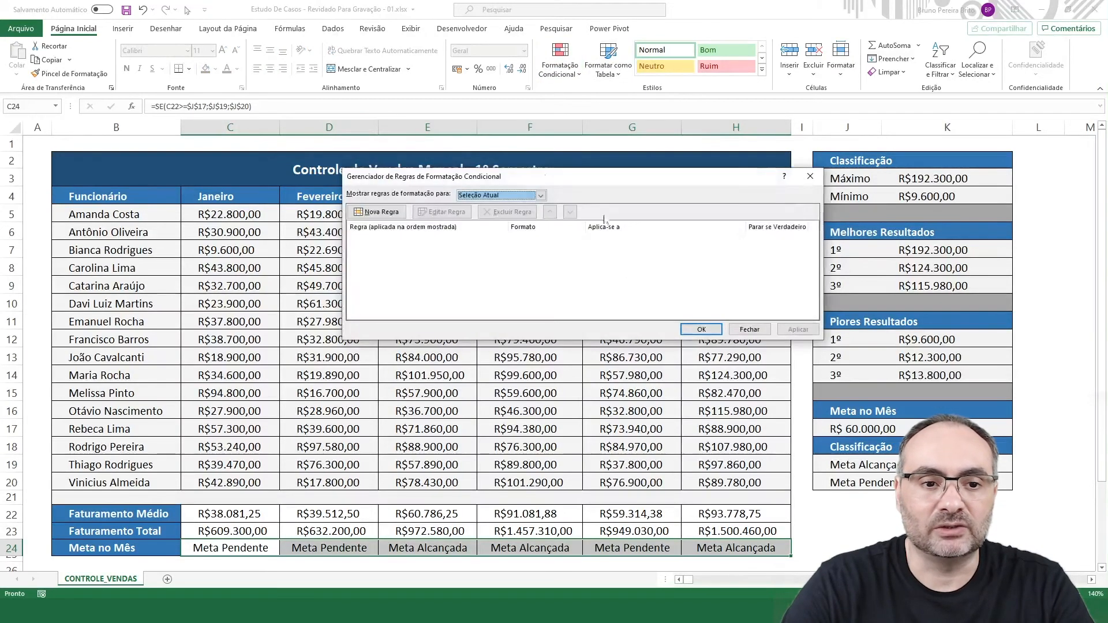
left_click(378, 211)
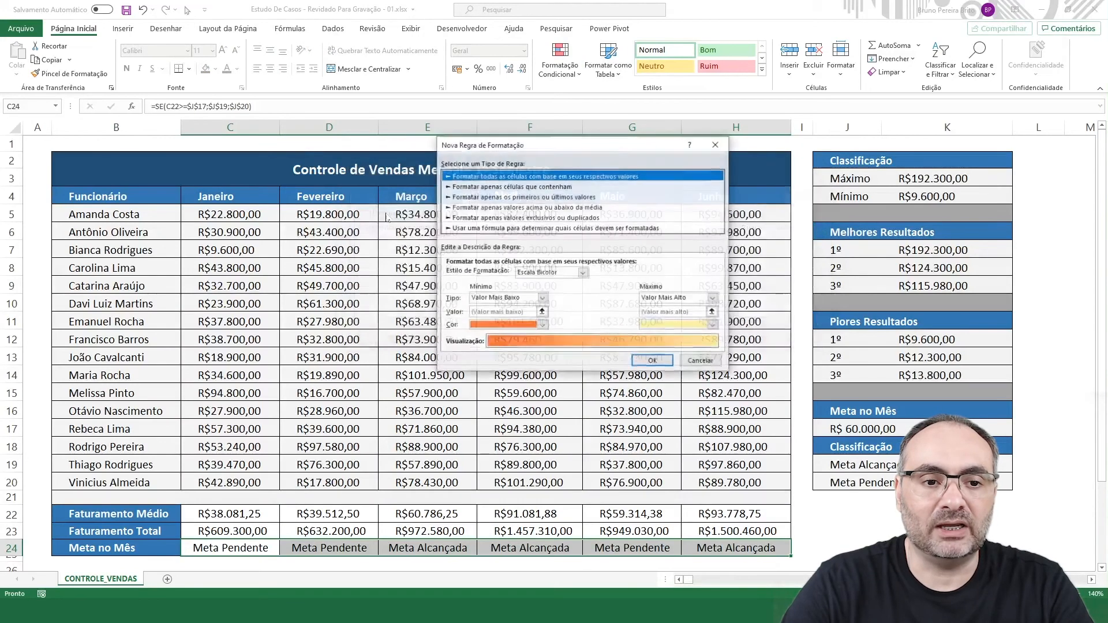
left_click(474, 186)
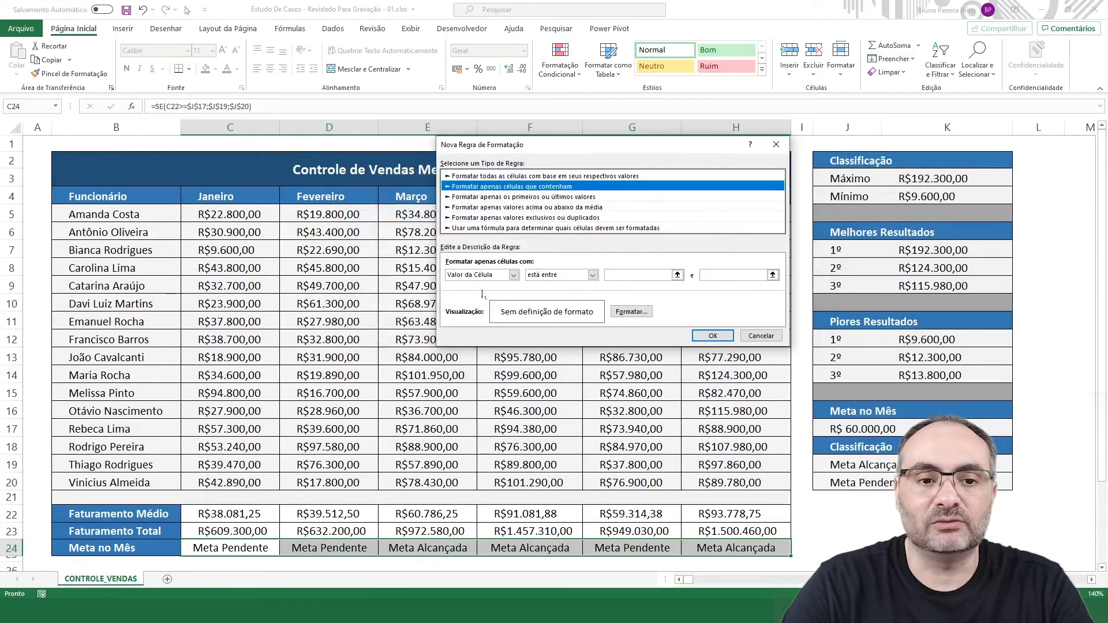
left_click(510, 275)
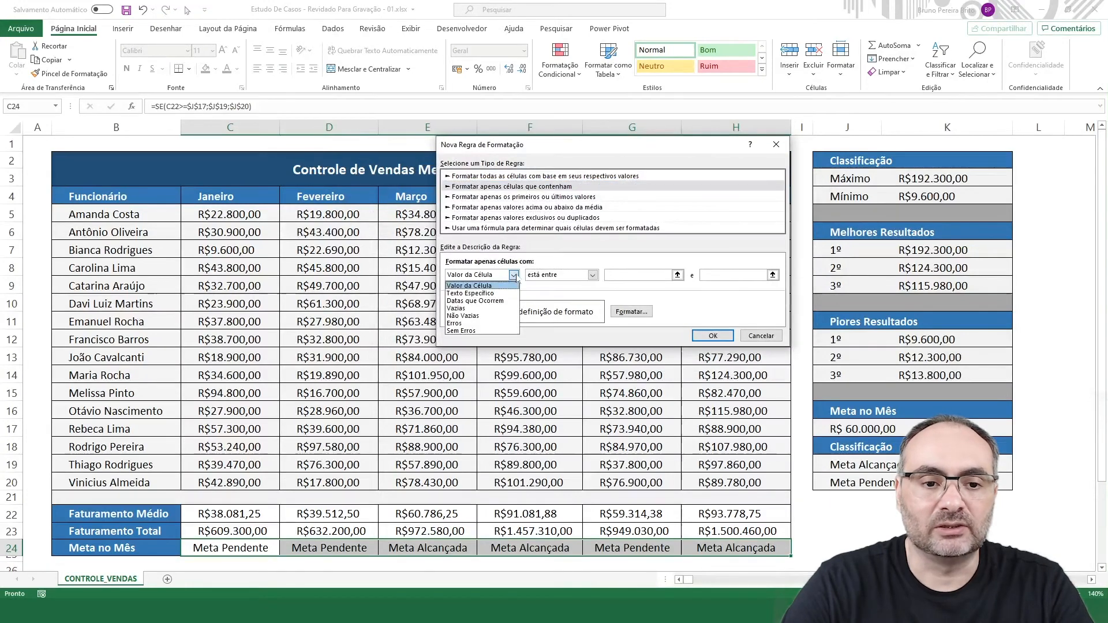
left_click(483, 295)
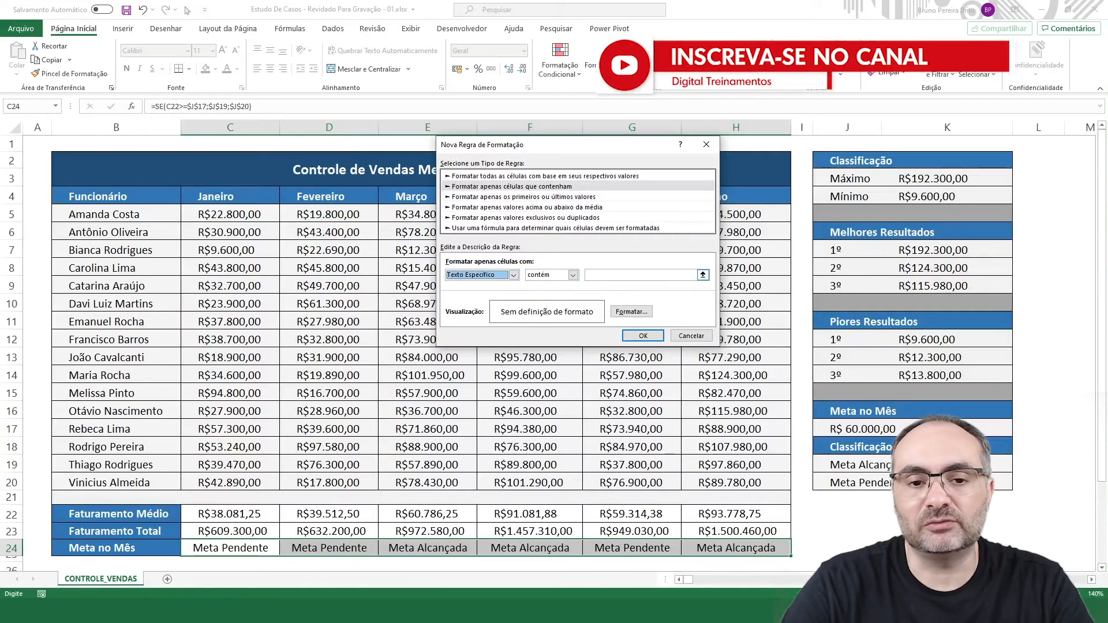
left_click(623, 276)
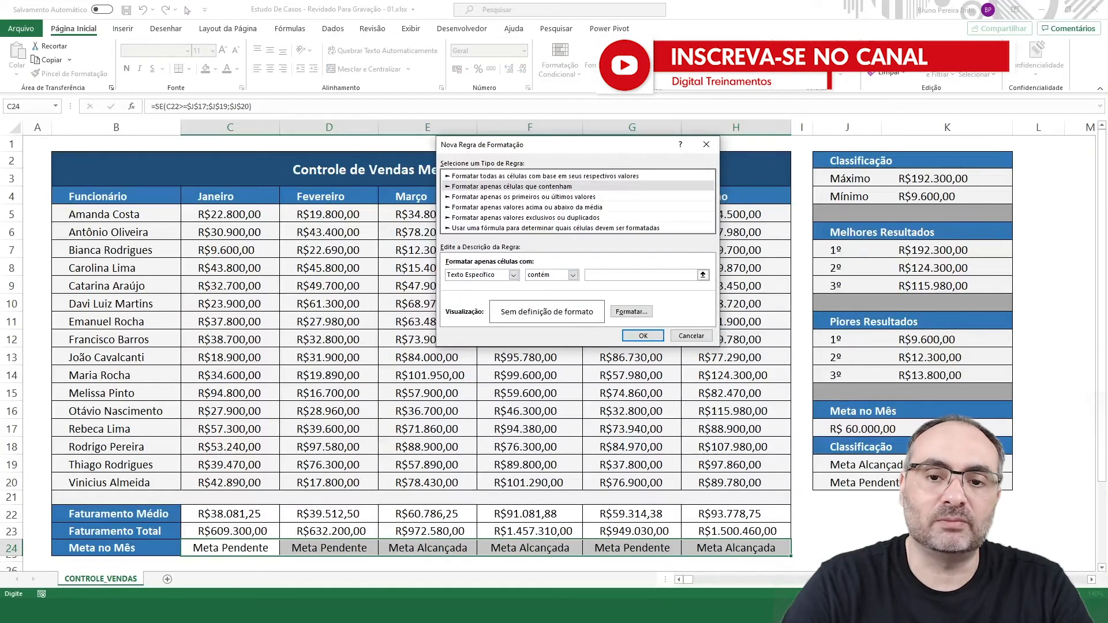
left_click(831, 465)
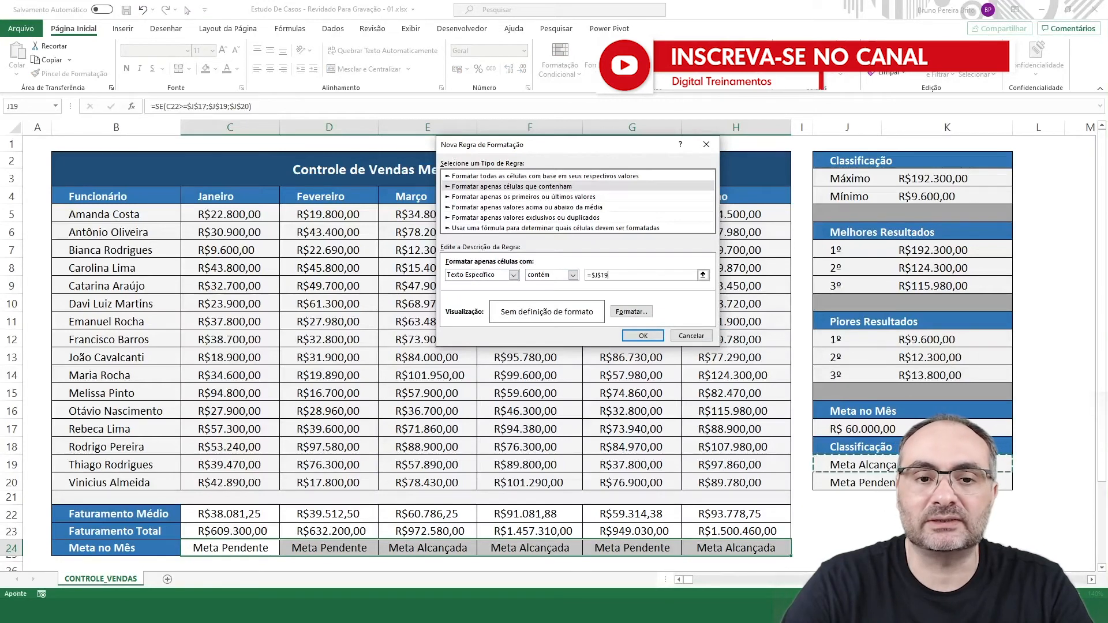
Step: Give the $J$19 rule a light green background fill and apply it to the Meta no Mês cells
left_click(631, 311)
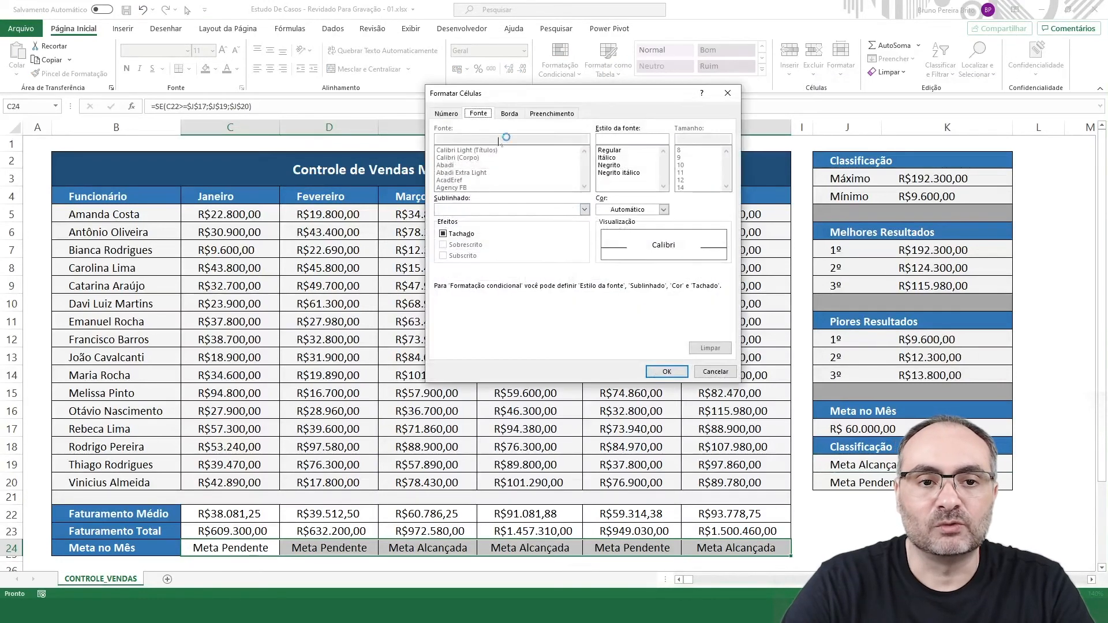
left_click(552, 113)
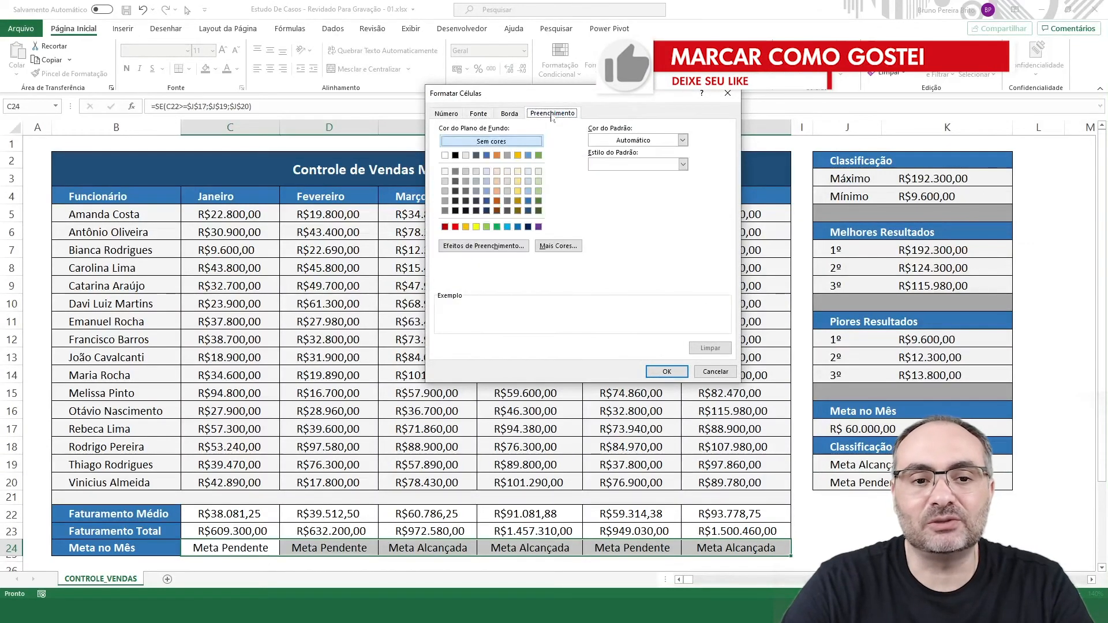
left_click(538, 182)
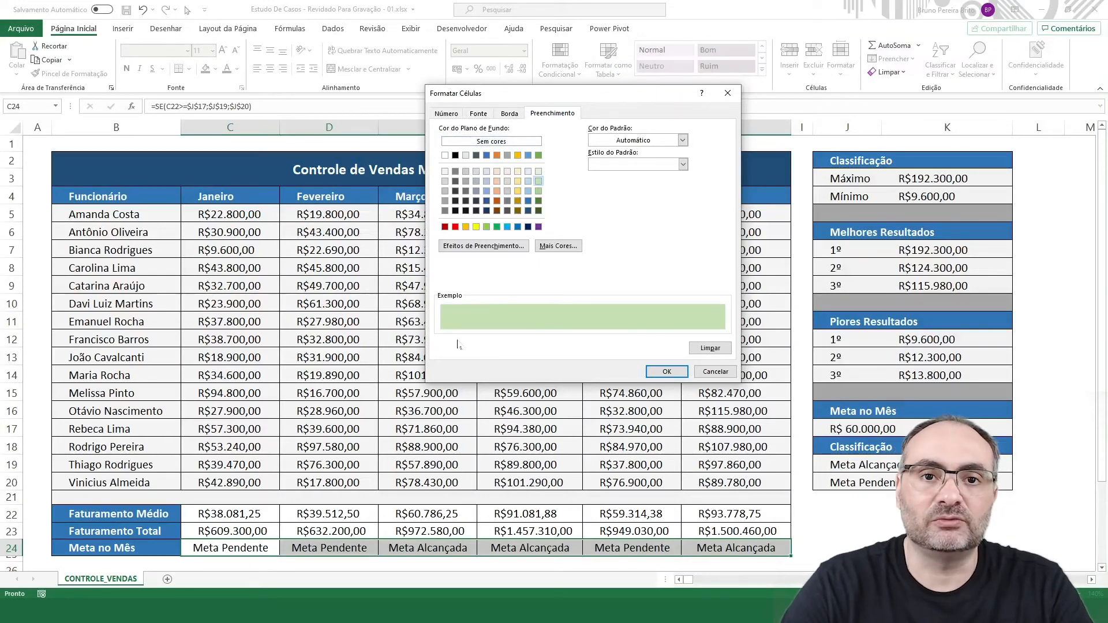
left_click(664, 372)
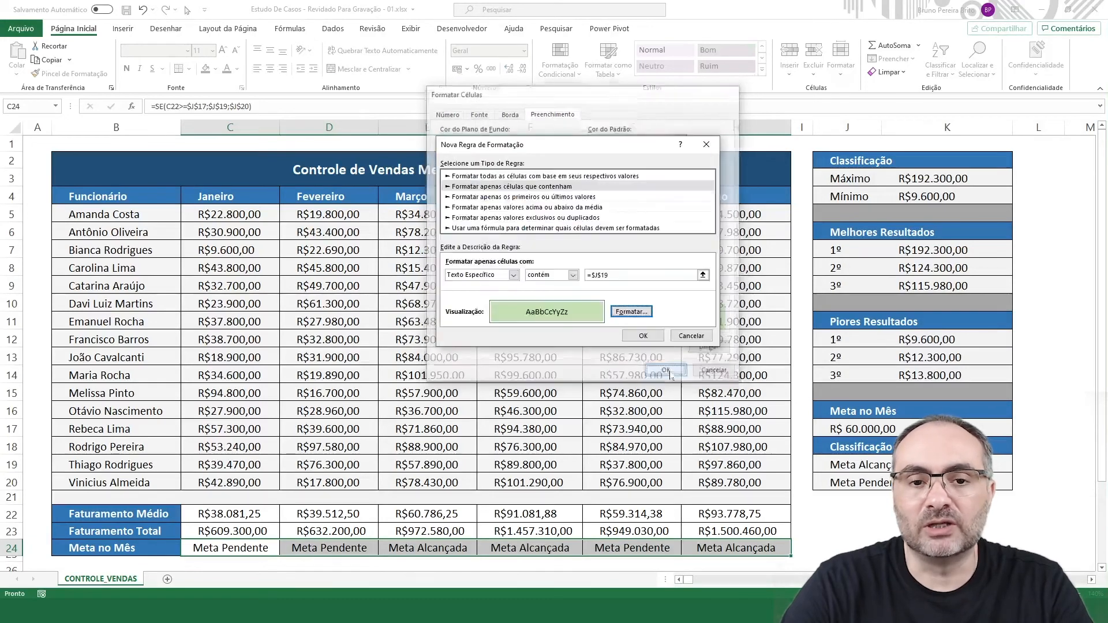
left_click(643, 336)
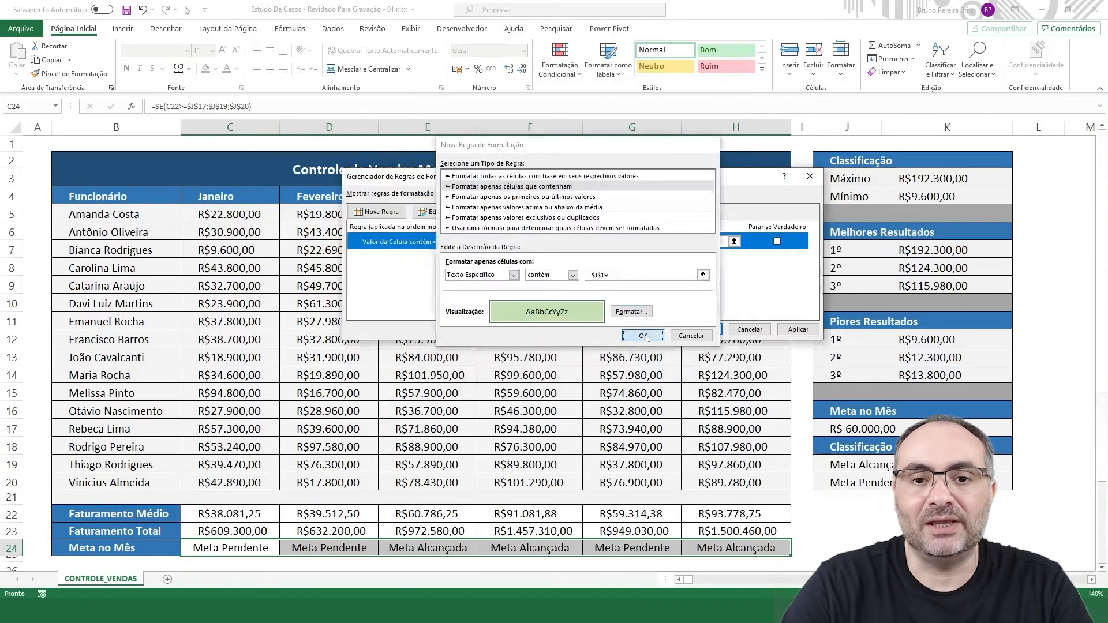
left_click(799, 329)
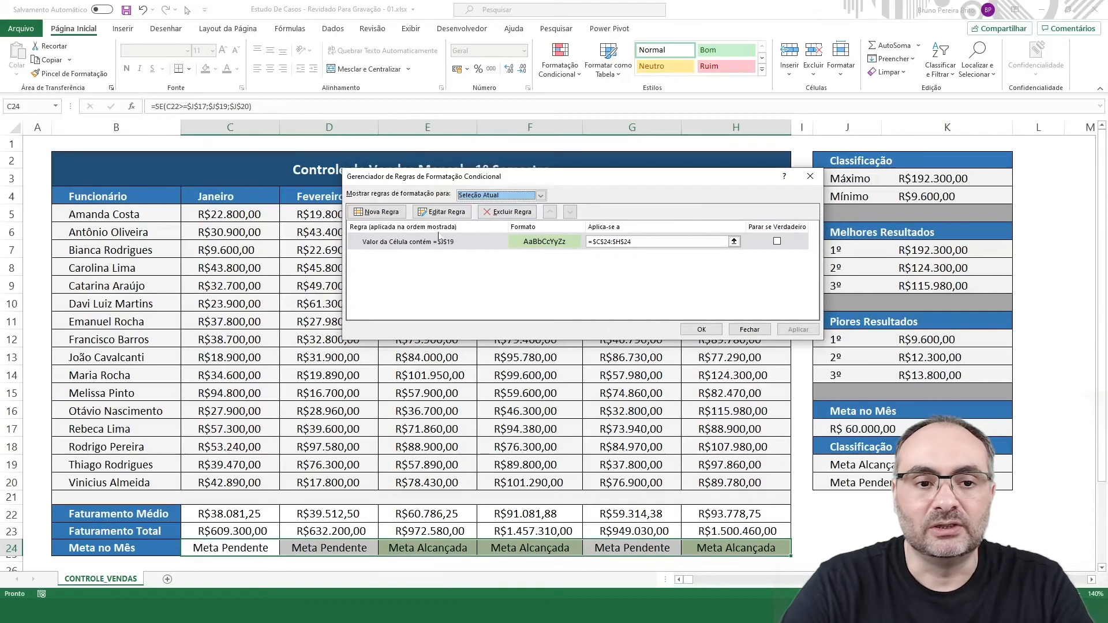
Step: Add a second conditional formatting rule for C24:H24 that formats only cells whose Texto Específico contém =$J$20
left_click(383, 213)
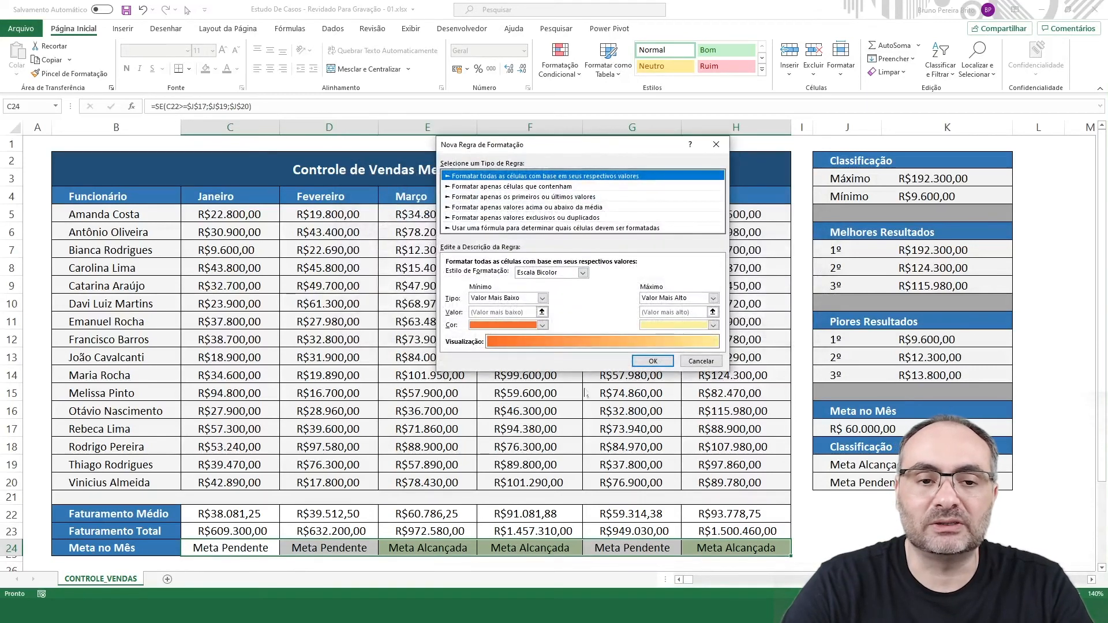
left_click(487, 188)
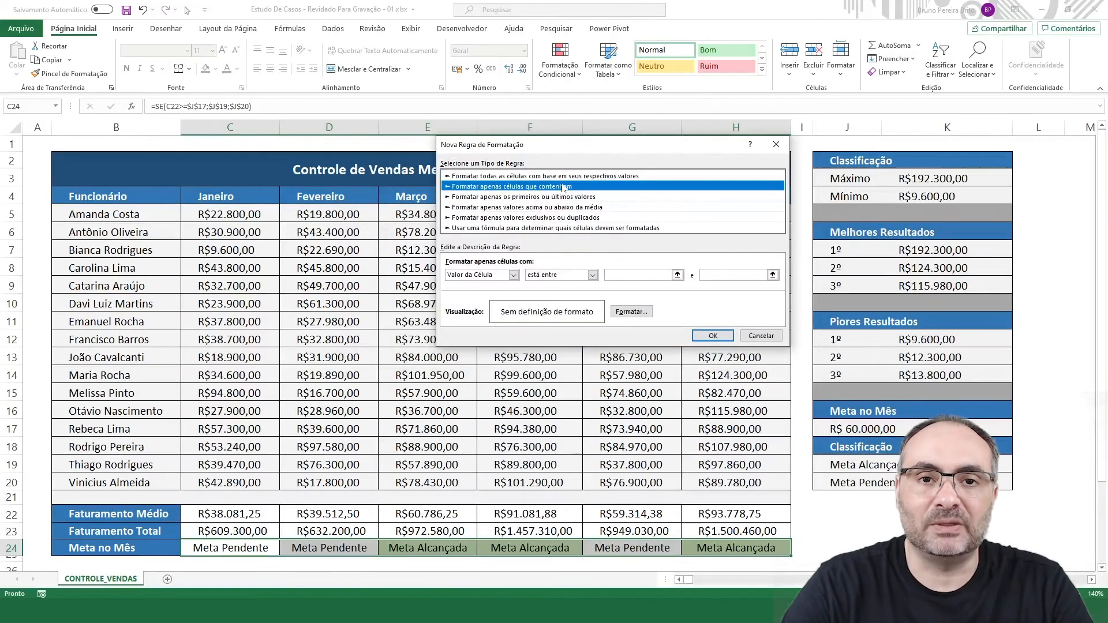
left_click(514, 275)
left_click(472, 294)
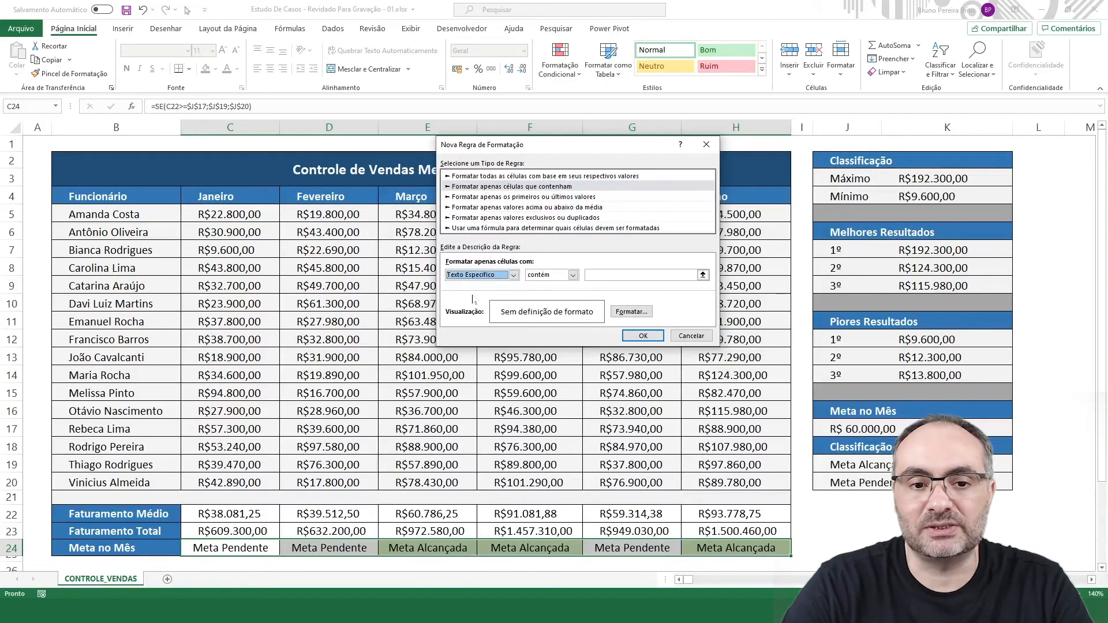
left_click(636, 275)
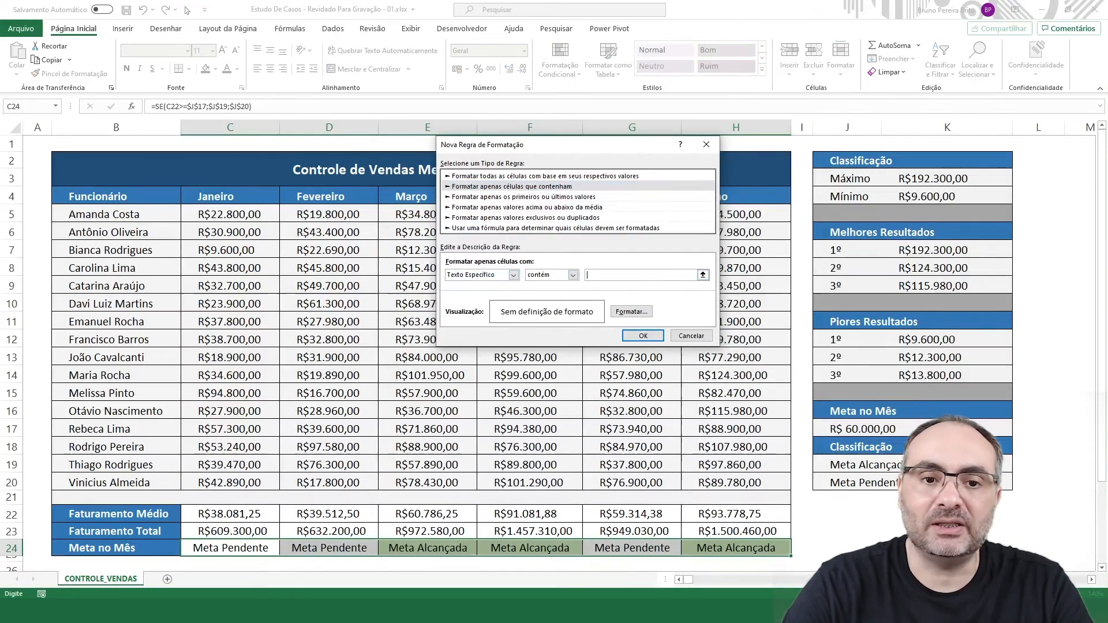
left_click(901, 483)
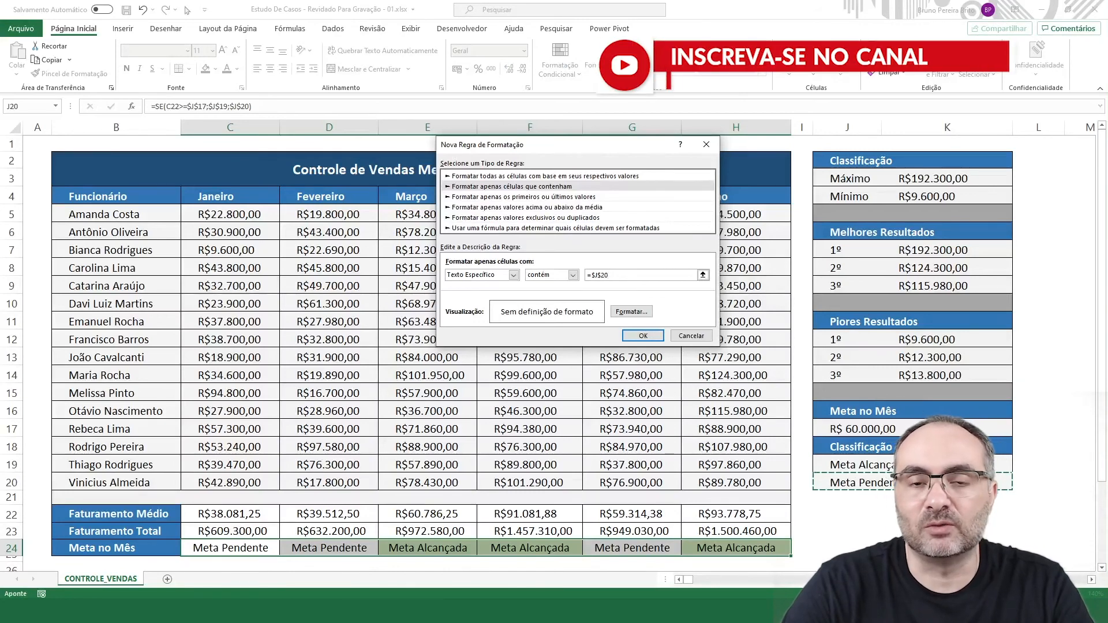
Step: Give the $J$20 rule a light red background fill and apply it to the Meta no Mês cells
left_click(641, 313)
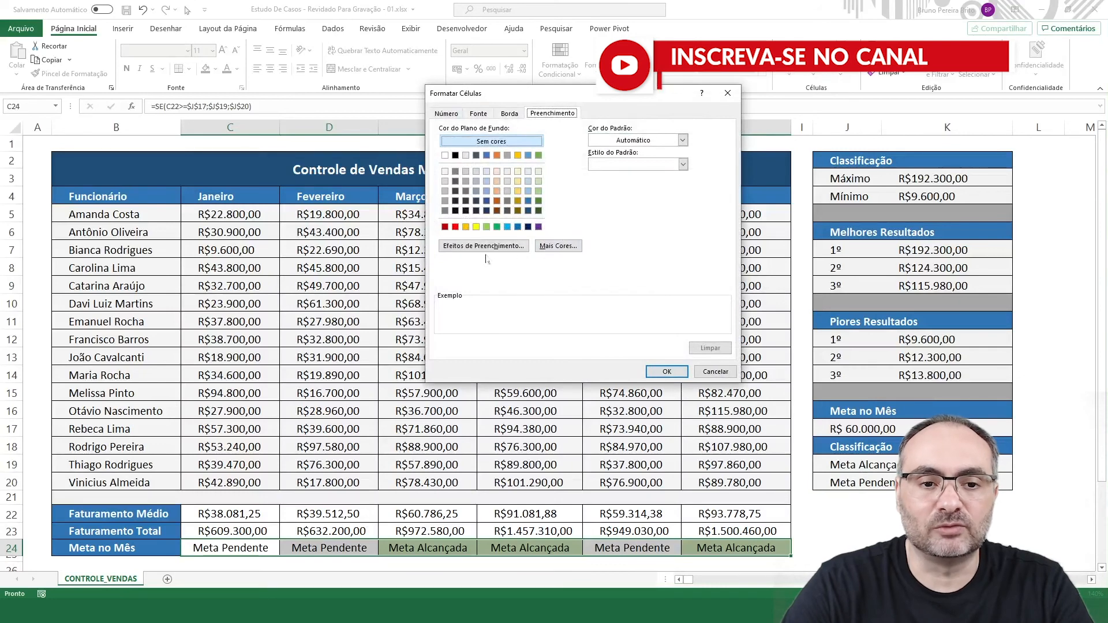
left_click(455, 227)
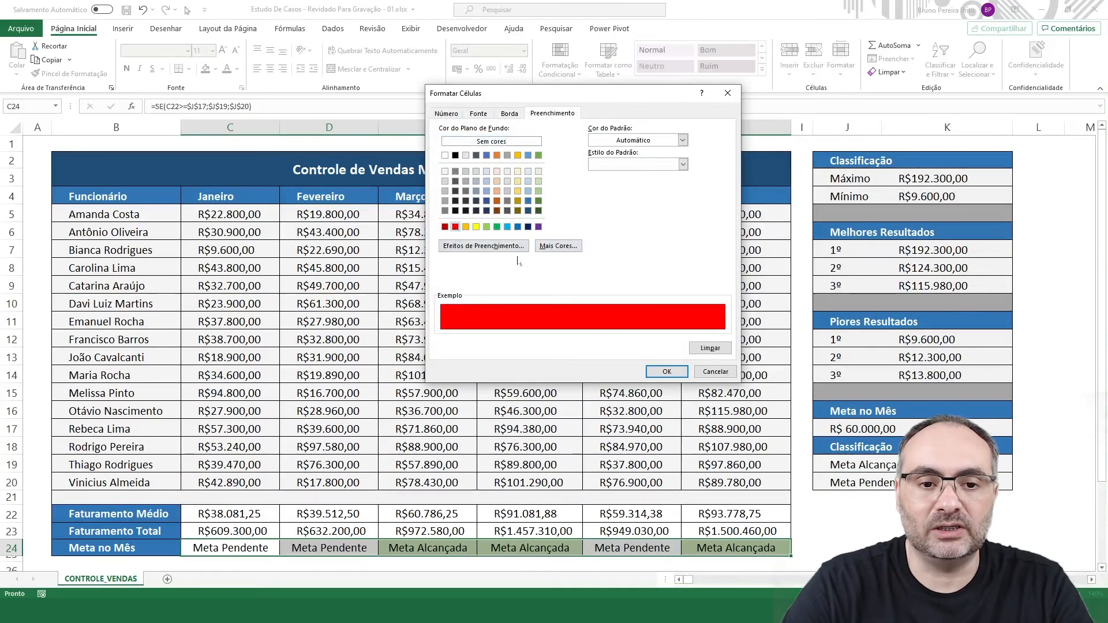
left_click(559, 247)
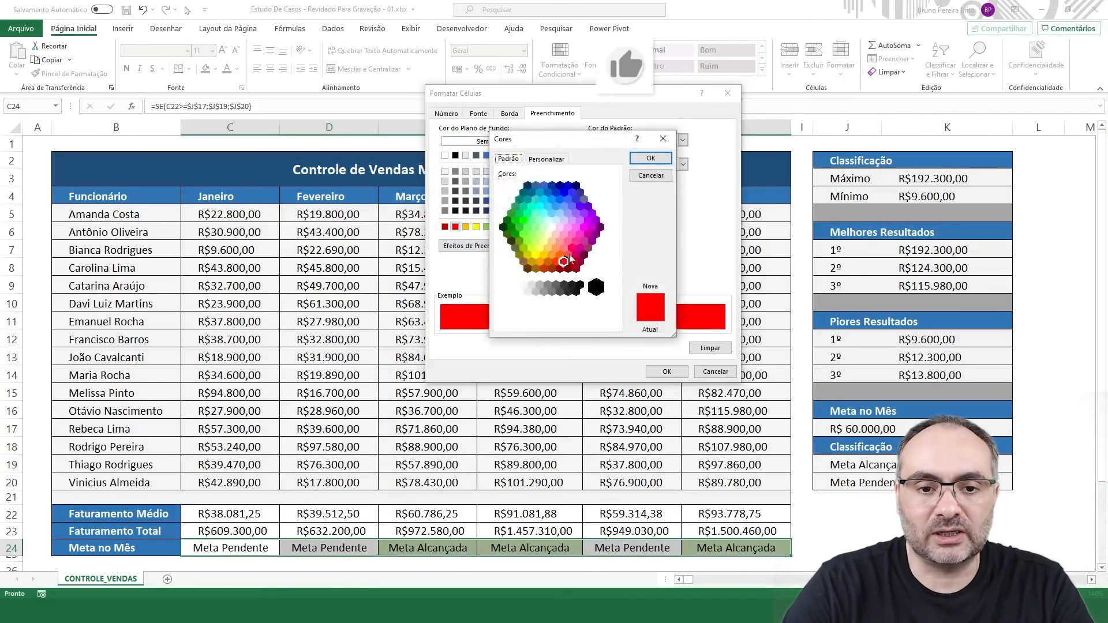
left_click(568, 254)
left_click(563, 247)
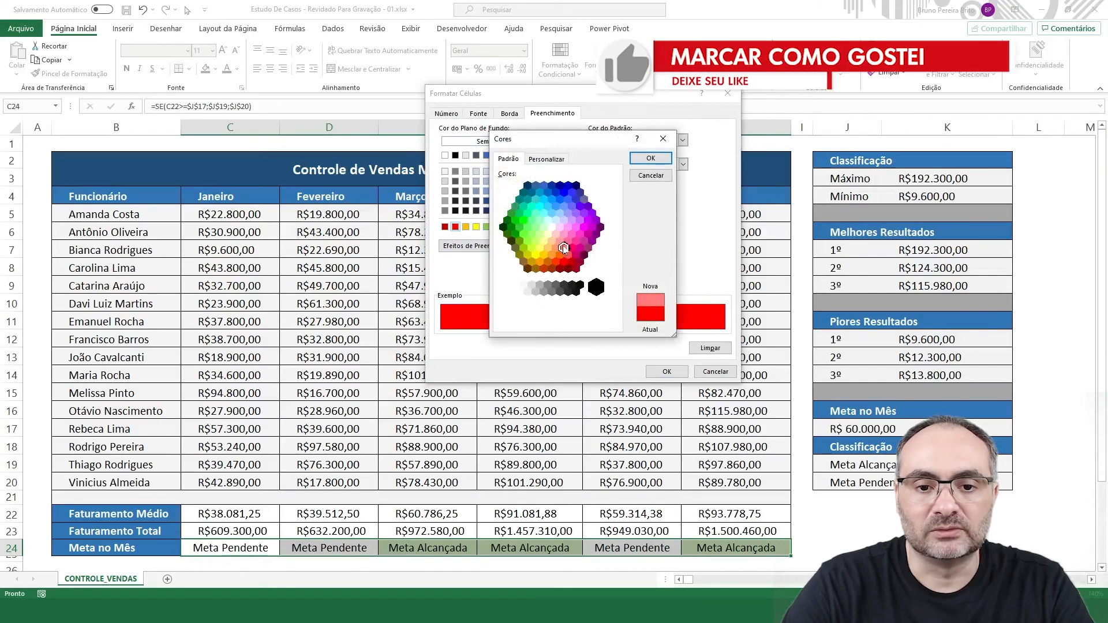
left_click(651, 158)
left_click(668, 372)
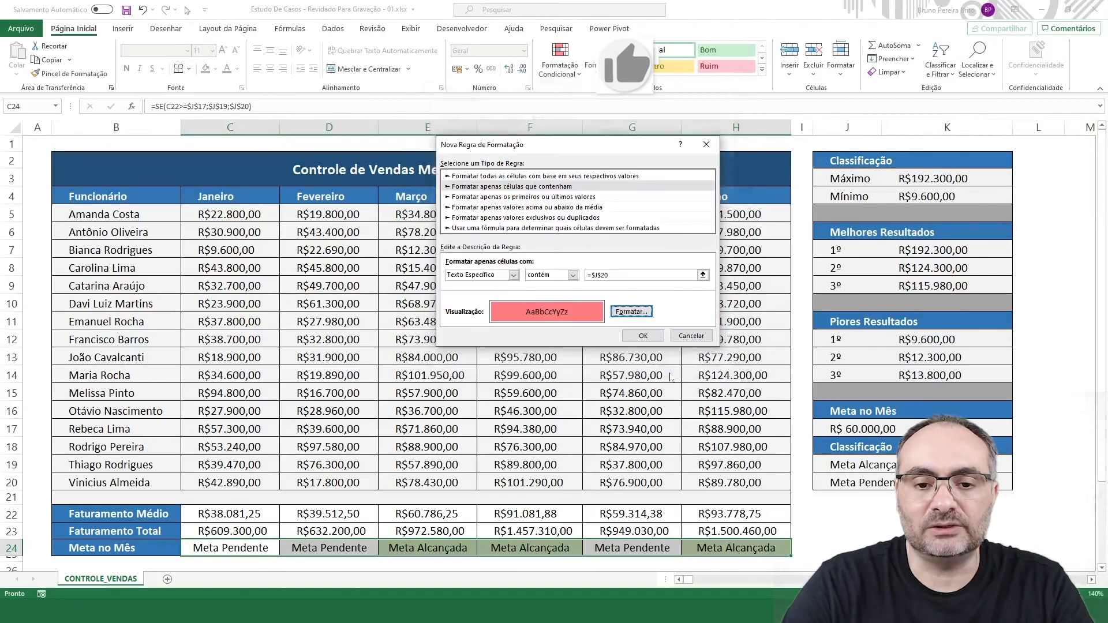
left_click(644, 337)
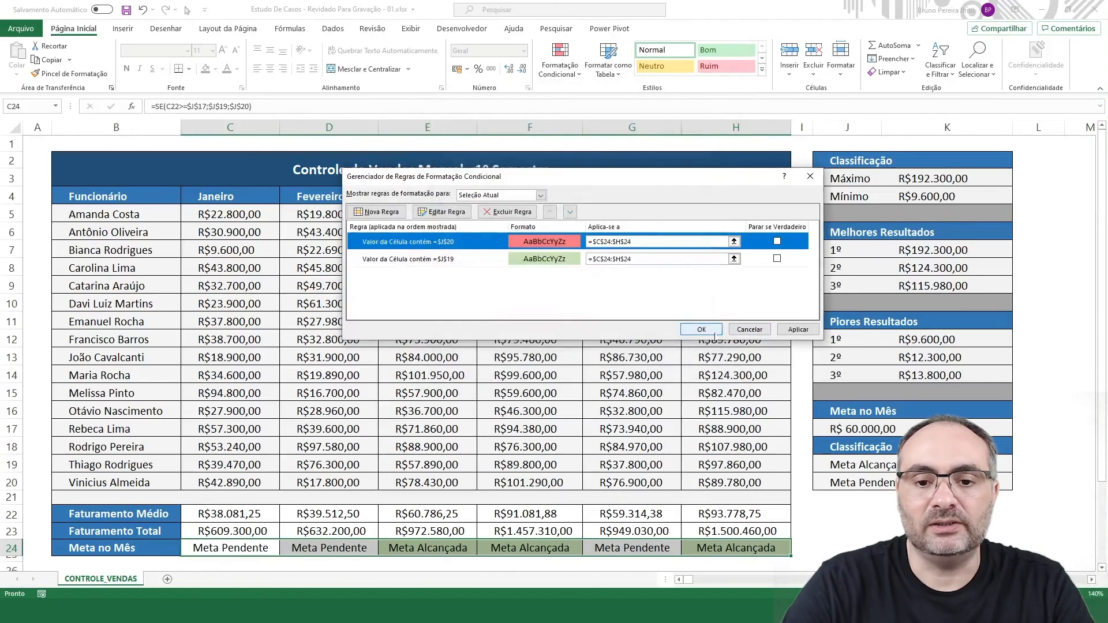
left_click(801, 330)
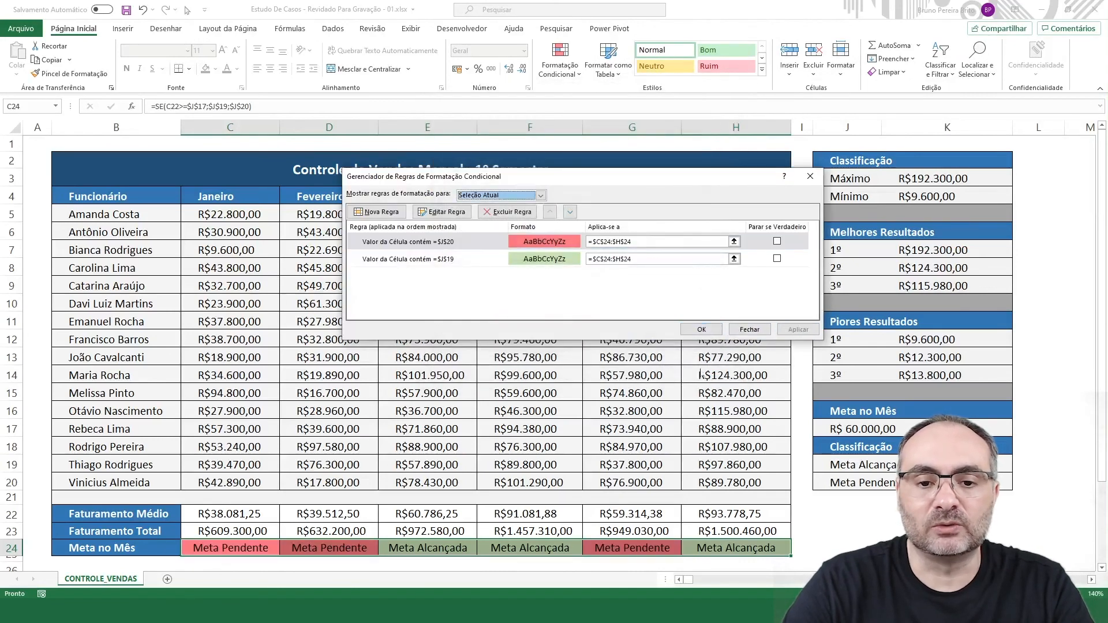
left_click(701, 329)
Step: Review the fill colors of the Meta Pendente and Meta Alcançada cells in the Meta no Mês row
left_click(563, 509)
left_click_drag(220, 553, 329, 548)
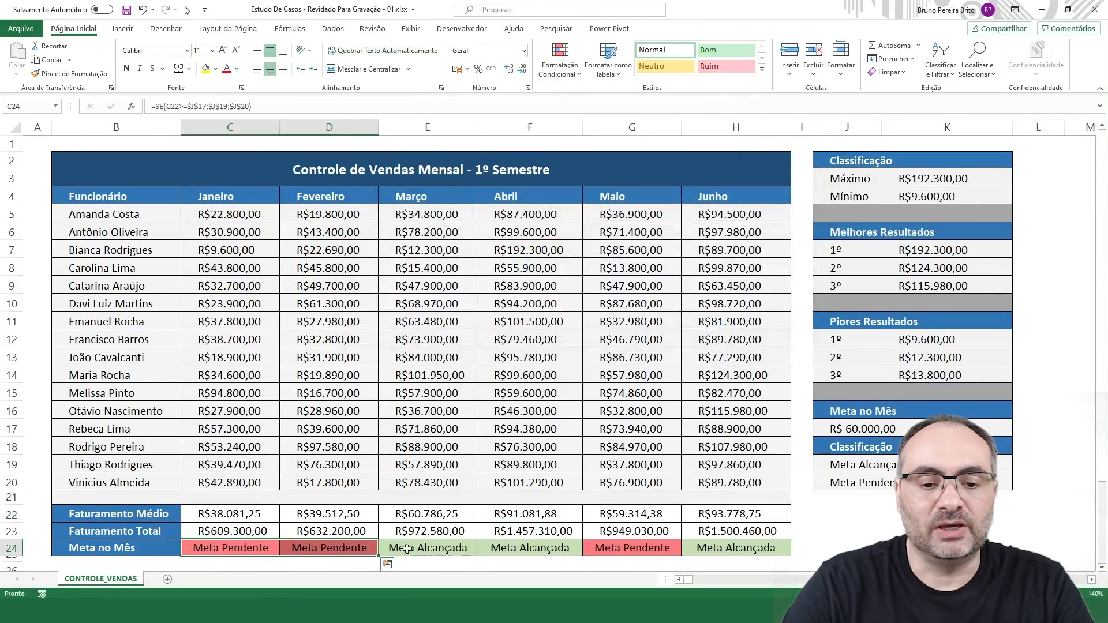
left_click(649, 549)
left_click_drag(445, 549, 559, 549)
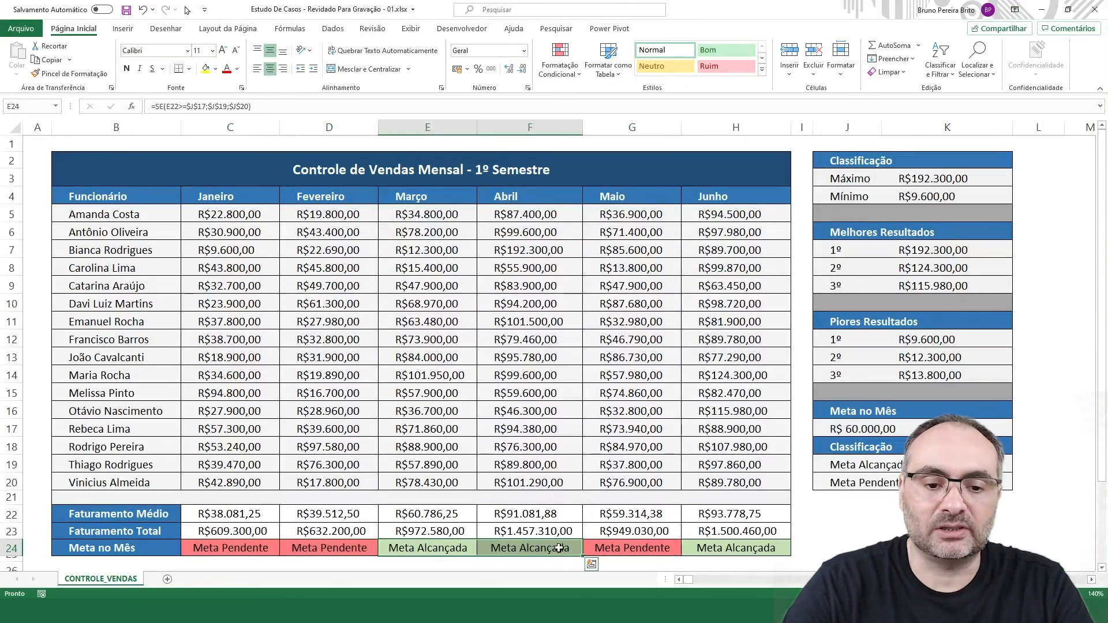